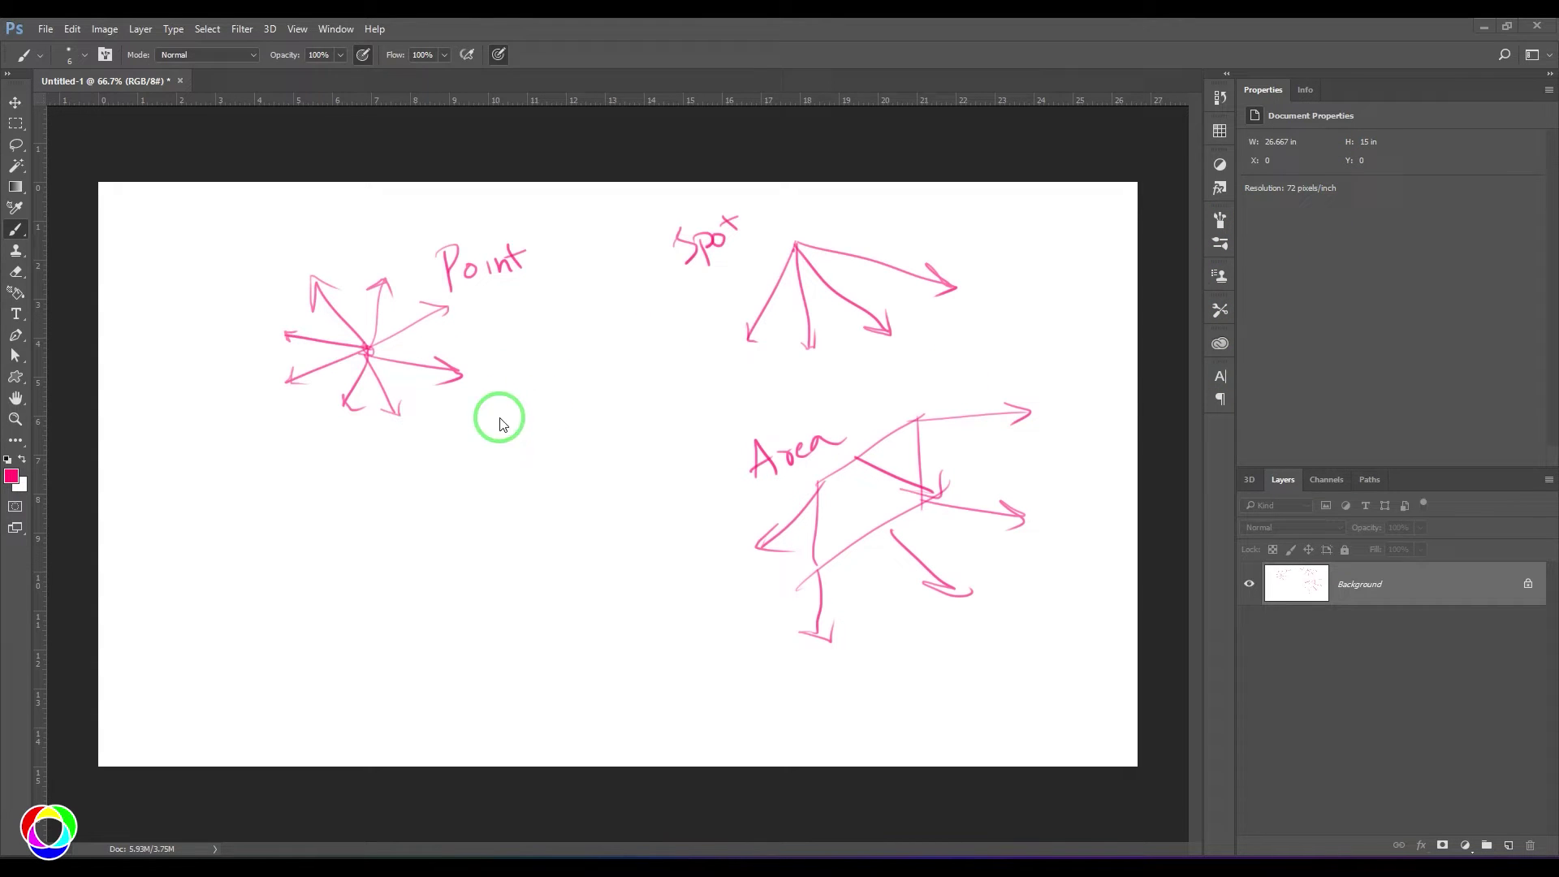
- Underline 'Point' and mark the point light's centre with a pink dot
{"action": "left_click", "coordinate": [716, 411]}
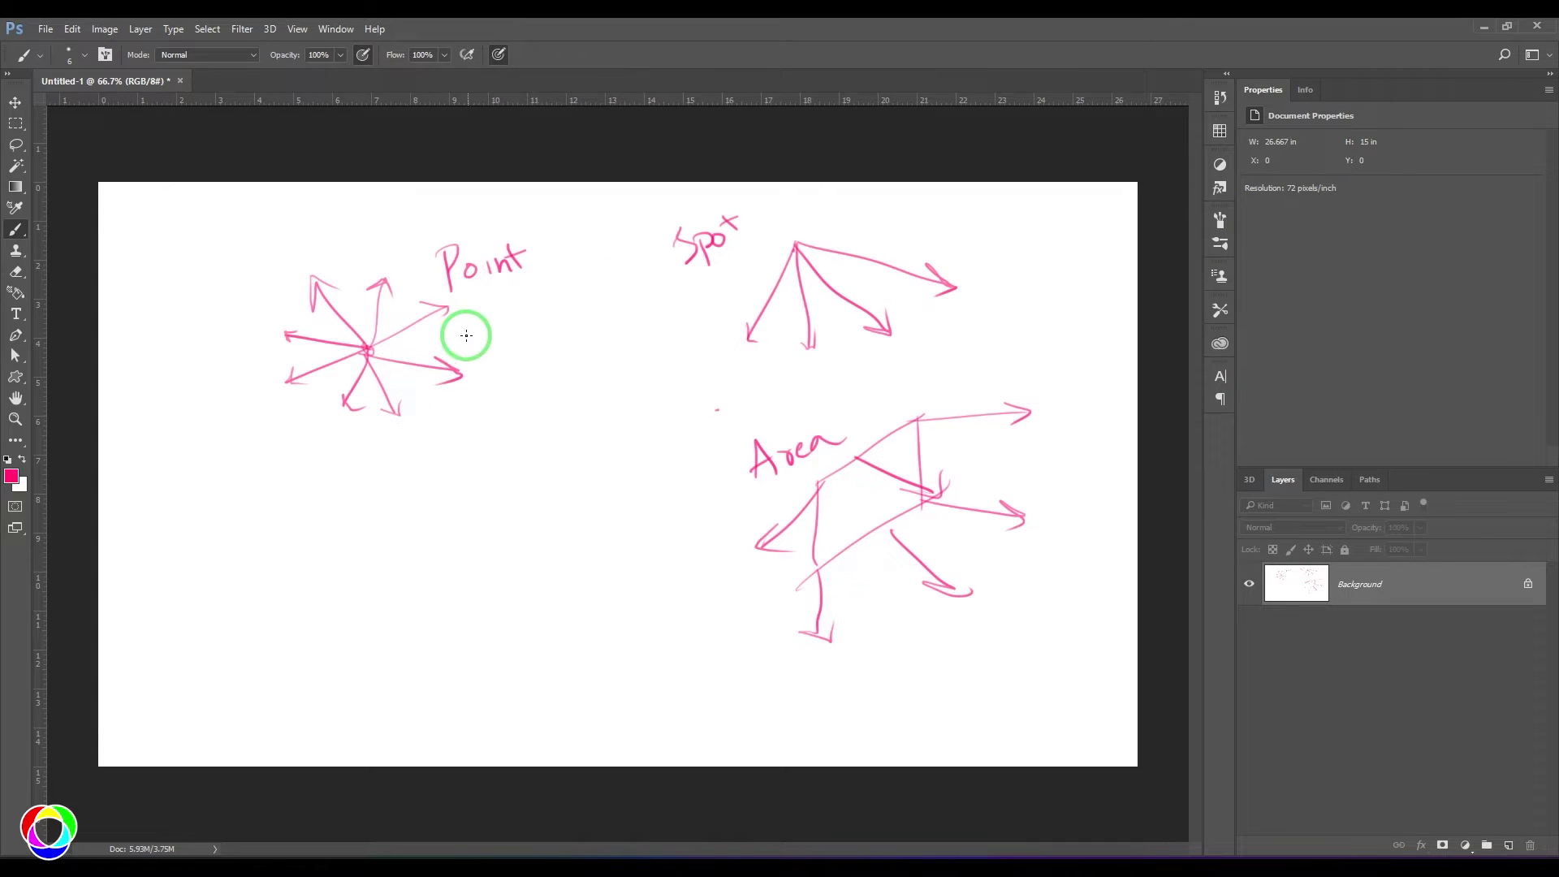
{"action": "left_click_drag", "start_coordinate": [458, 298], "coordinate": [503, 286]}
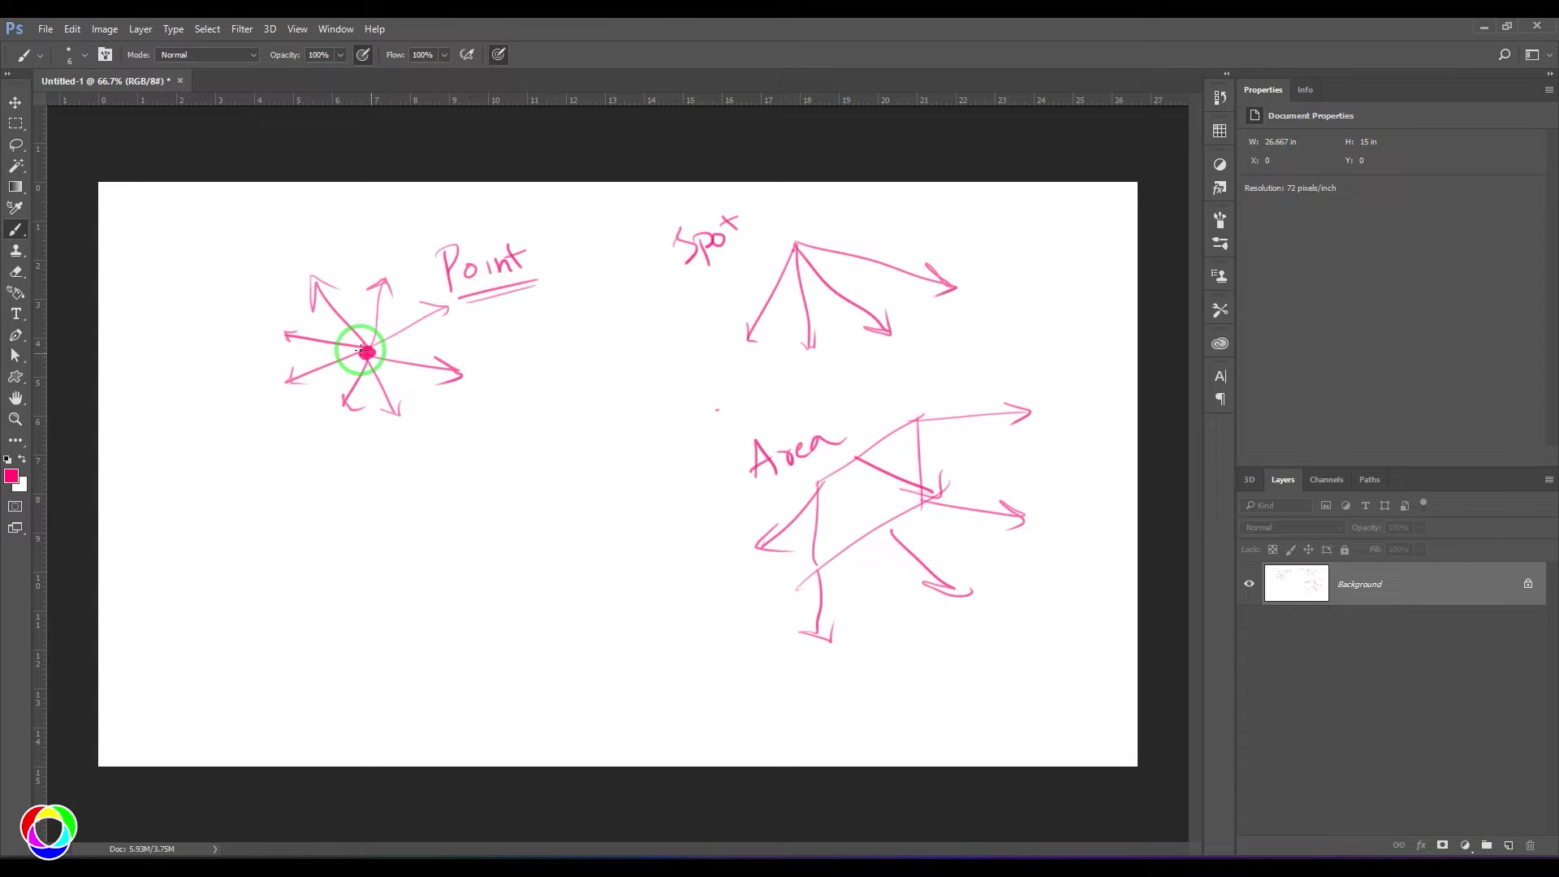
{"action": "mouse_move", "coordinate": [367, 351]}
{"action": "left_mouse_down"}
{"action": "mouse_move", "coordinate": [446, 306]}
{"action": "mouse_move", "coordinate": [368, 292]}
{"action": "mouse_move", "coordinate": [390, 294]}
{"action": "left_mouse_up"}
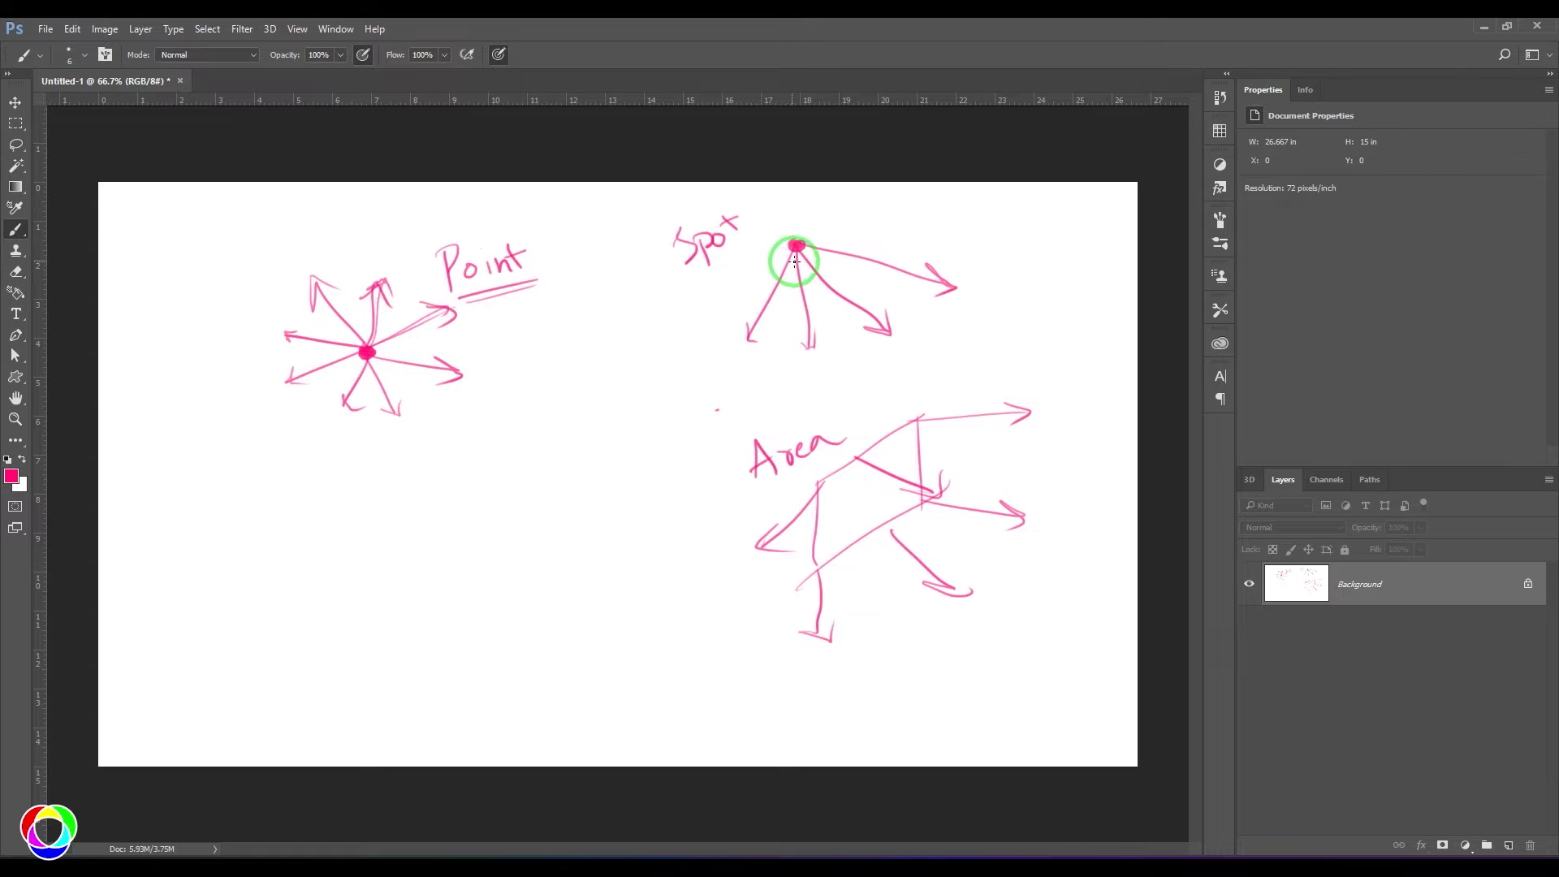
- Redraw the Spot arrows as a cone outline with a '→ cone' label
{"action": "mouse_move", "coordinate": [824, 267]}
{"action": "left_mouse_down"}
{"action": "mouse_move", "coordinate": [790, 263]}
{"action": "mouse_move", "coordinate": [846, 266]}
{"action": "mouse_move", "coordinate": [789, 247]}
{"action": "mouse_move", "coordinate": [769, 298]}
{"action": "mouse_move", "coordinate": [867, 264]}
{"action": "mouse_move", "coordinate": [858, 281]}
{"action": "mouse_move", "coordinate": [760, 305]}
{"action": "mouse_move", "coordinate": [784, 313]}
{"action": "mouse_move", "coordinate": [744, 342]}
{"action": "mouse_move", "coordinate": [775, 280]}
{"action": "mouse_move", "coordinate": [860, 323]}
{"action": "mouse_move", "coordinate": [920, 276]}
{"action": "mouse_move", "coordinate": [809, 252]}
{"action": "mouse_move", "coordinate": [945, 286]}
{"action": "mouse_move", "coordinate": [764, 334]}
{"action": "mouse_move", "coordinate": [854, 283]}
{"action": "mouse_move", "coordinate": [812, 257]}
{"action": "mouse_move", "coordinate": [737, 339]}
{"action": "mouse_move", "coordinate": [881, 304]}
{"action": "left_mouse_up"}
{"action": "mouse_move", "coordinate": [925, 239]}
{"action": "left_mouse_down"}
{"action": "mouse_move", "coordinate": [960, 234]}
{"action": "mouse_move", "coordinate": [947, 242]}
{"action": "left_mouse_up"}
{"action": "left_click_drag", "start_coordinate": [991, 229], "coordinate": [1058, 225]}
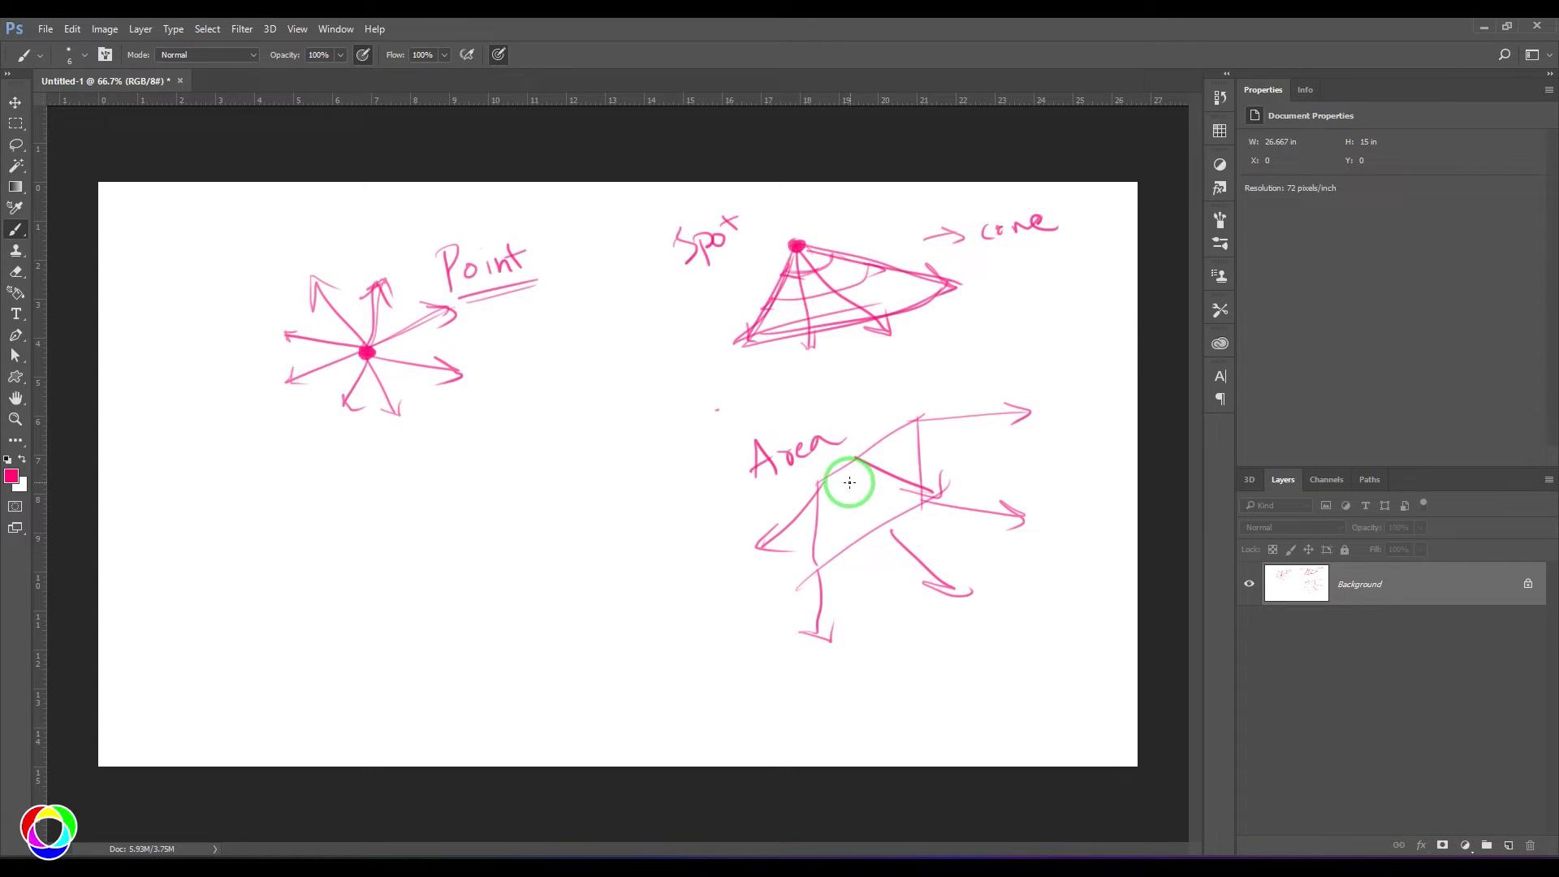
- Sketch a rectangular panel on a stand beside the Area drawing
{"action": "left_click_drag", "start_coordinate": [871, 650], "coordinate": [989, 613]}
{"action": "left_click_drag", "start_coordinate": [972, 617], "coordinate": [991, 661]}
{"action": "mouse_move", "coordinate": [871, 650]}
{"action": "left_mouse_down"}
{"action": "mouse_move", "coordinate": [898, 694]}
{"action": "mouse_move", "coordinate": [1011, 665]}
{"action": "left_mouse_up"}
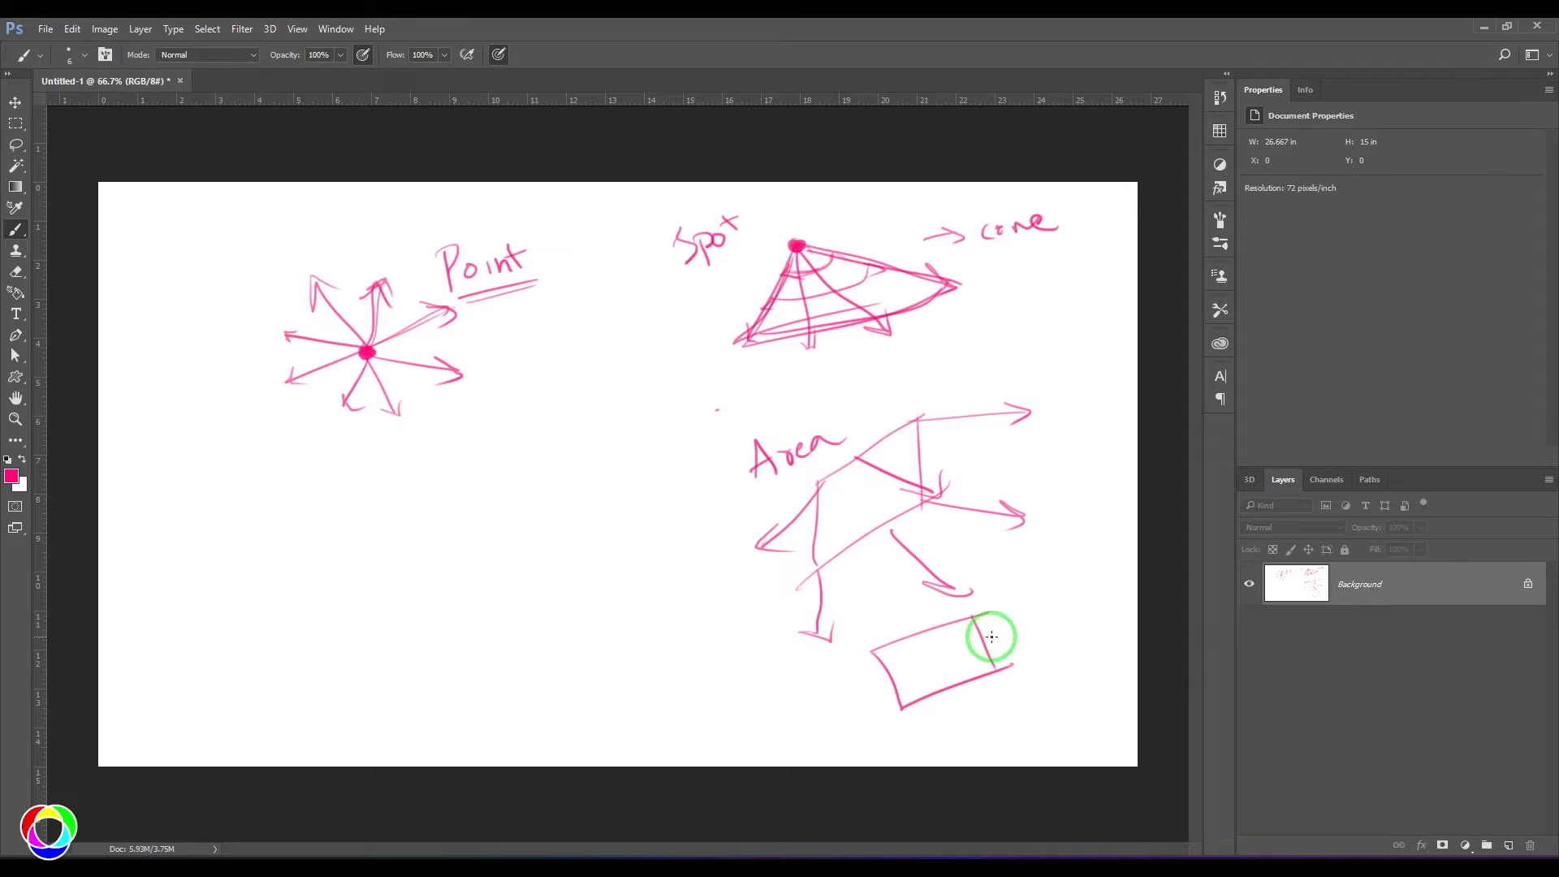
- Sketch a lightbulb with a ray under Point and a lamp beside the cone label
{"action": "mouse_move", "coordinate": [505, 363]}
{"action": "left_mouse_down"}
{"action": "mouse_move", "coordinate": [514, 349]}
{"action": "mouse_move", "coordinate": [529, 387]}
{"action": "left_mouse_up"}
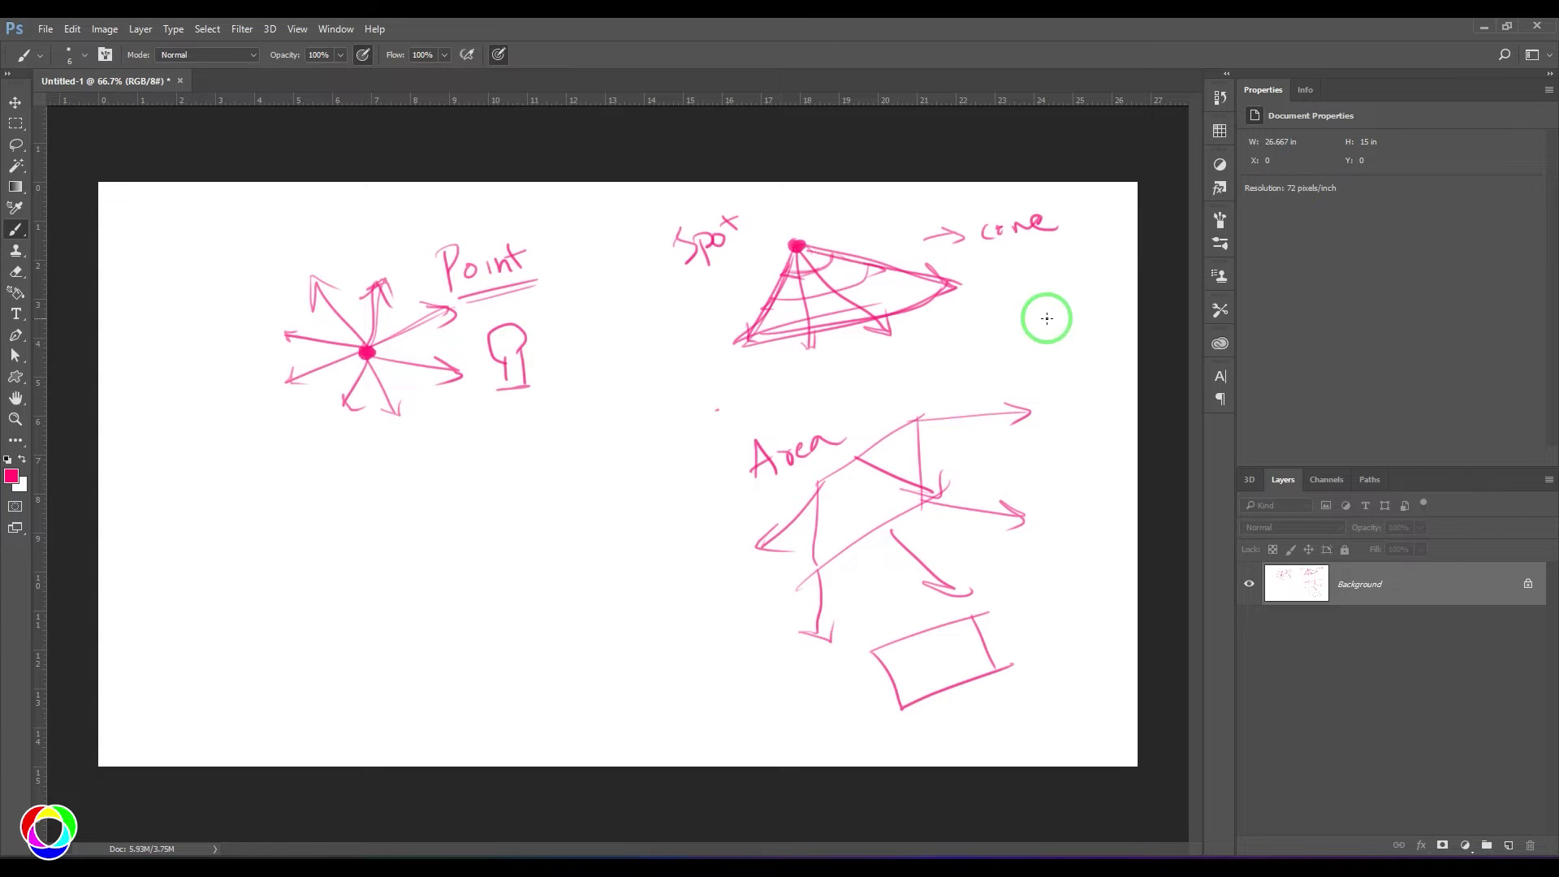
{"action": "mouse_move", "coordinate": [1020, 282]}
{"action": "left_mouse_down"}
{"action": "mouse_move", "coordinate": [1058, 291]}
{"action": "mouse_move", "coordinate": [1021, 281]}
{"action": "mouse_move", "coordinate": [1014, 259]}
{"action": "mouse_move", "coordinate": [1014, 329]}
{"action": "mouse_move", "coordinate": [1104, 336]}
{"action": "mouse_move", "coordinate": [1064, 330]}
{"action": "left_mouse_up"}
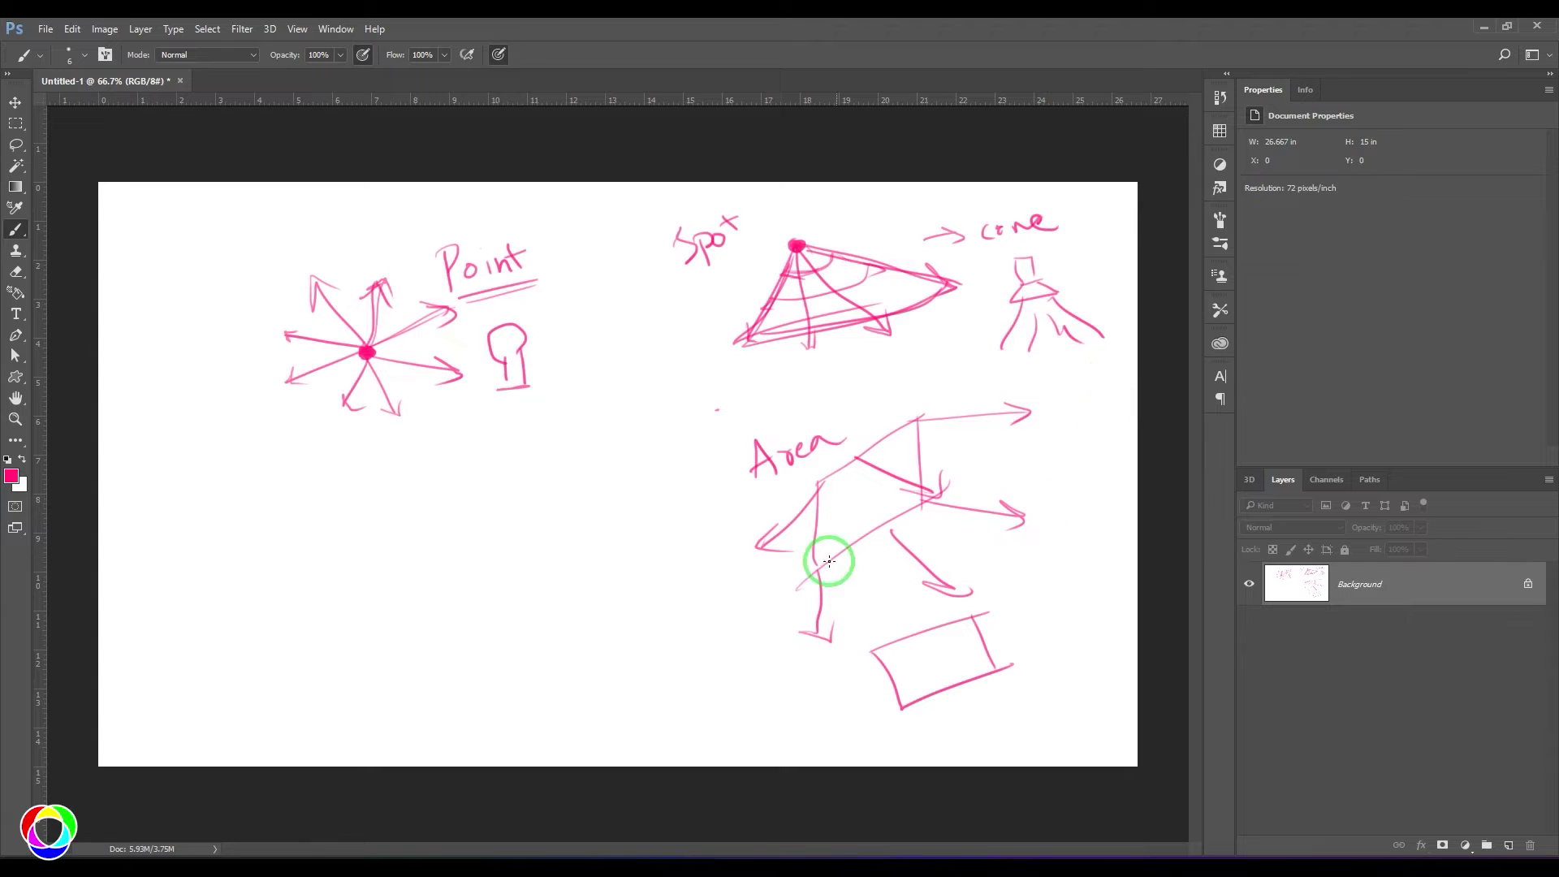
{"action": "left_click_drag", "start_coordinate": [534, 342], "coordinate": [549, 338]}
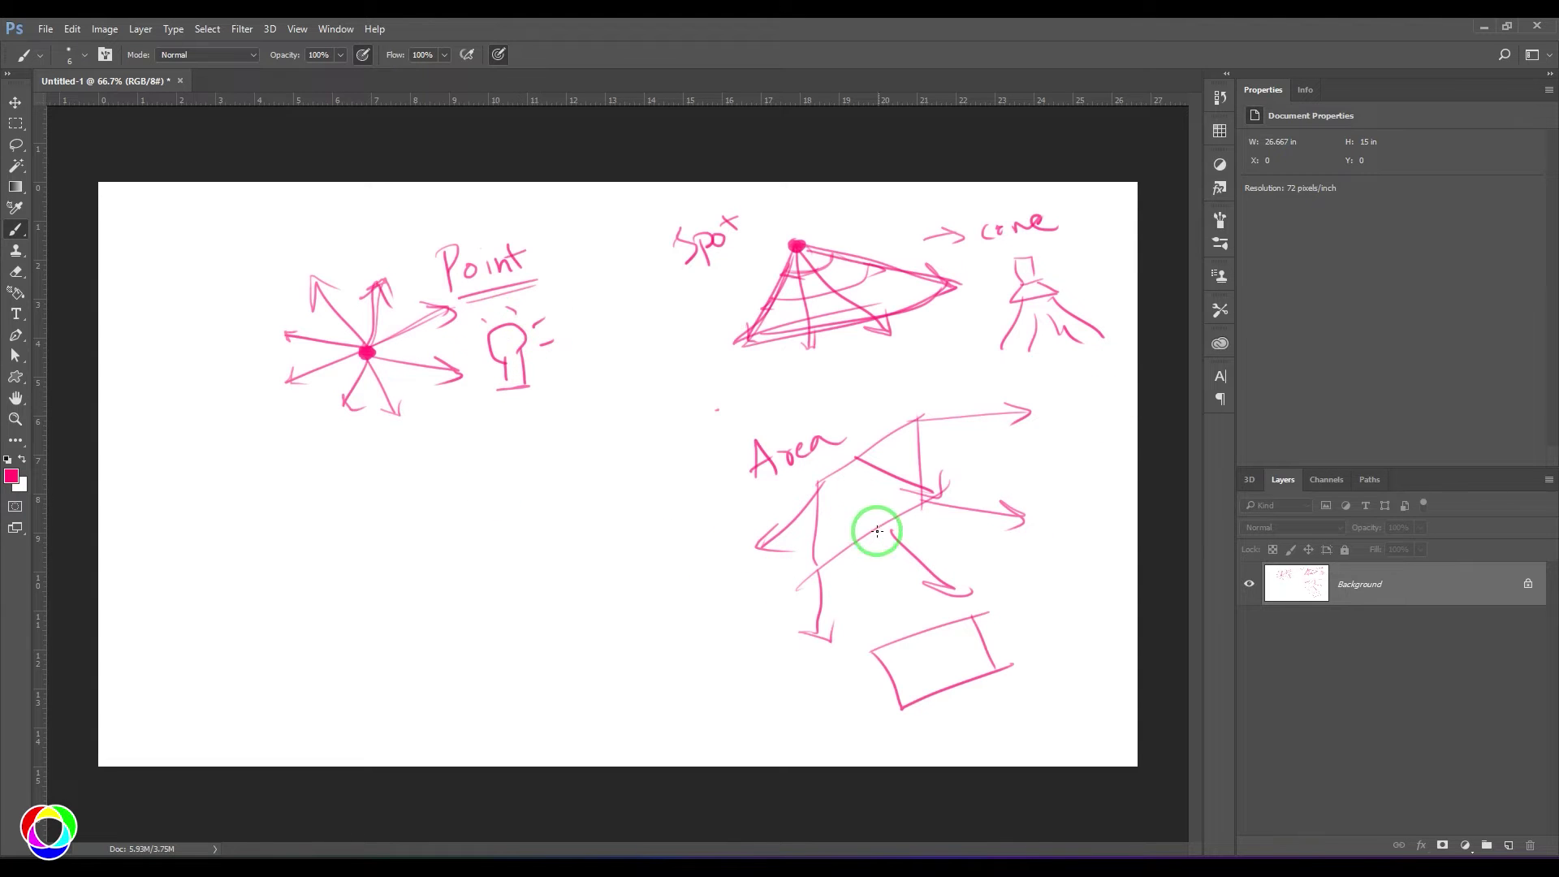
- Sketch a tilted box in the lower middle and add a new layer above Background
{"action": "mouse_move", "coordinate": [567, 611]}
{"action": "left_mouse_down"}
{"action": "mouse_move", "coordinate": [687, 594]}
{"action": "mouse_move", "coordinate": [589, 673]}
{"action": "mouse_move", "coordinate": [711, 615]}
{"action": "left_mouse_up"}
{"action": "left_click_drag", "start_coordinate": [700, 614], "coordinate": [679, 588]}
{"action": "mouse_move", "coordinate": [568, 612]}
{"action": "left_mouse_down"}
{"action": "mouse_move", "coordinate": [643, 568]}
{"action": "mouse_move", "coordinate": [682, 581]}
{"action": "mouse_move", "coordinate": [715, 614]}
{"action": "mouse_move", "coordinate": [640, 673]}
{"action": "mouse_move", "coordinate": [696, 662]}
{"action": "left_mouse_up"}
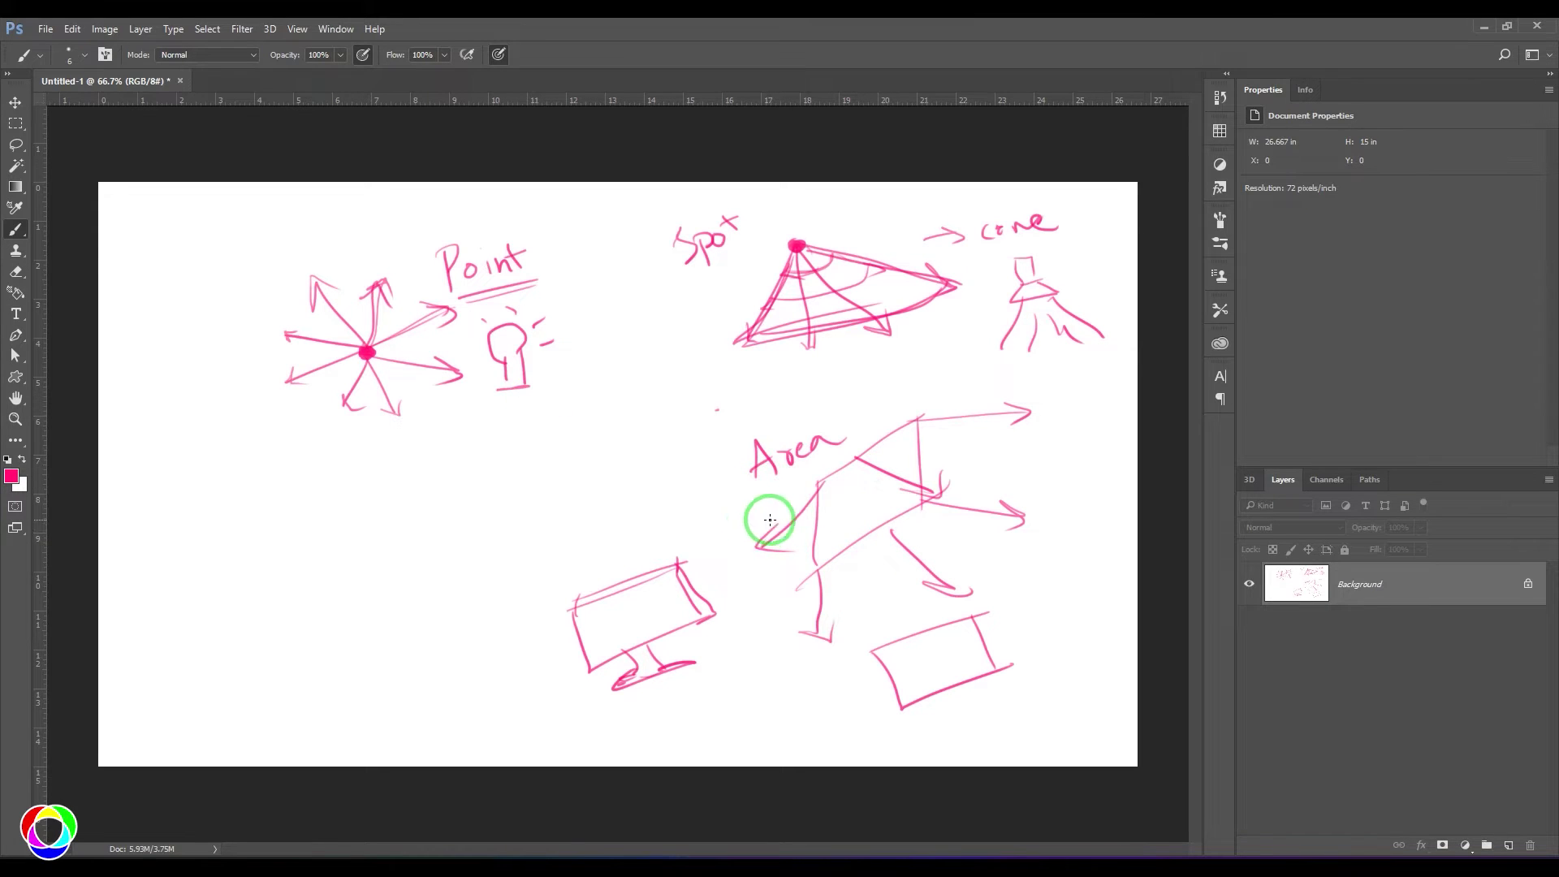
{"action": "key", "text": "ctrl+shift+n"}
- Create Layer 1, hatch inside the Area shape, then fill the layer solid white
{"action": "key", "text": "Return"}
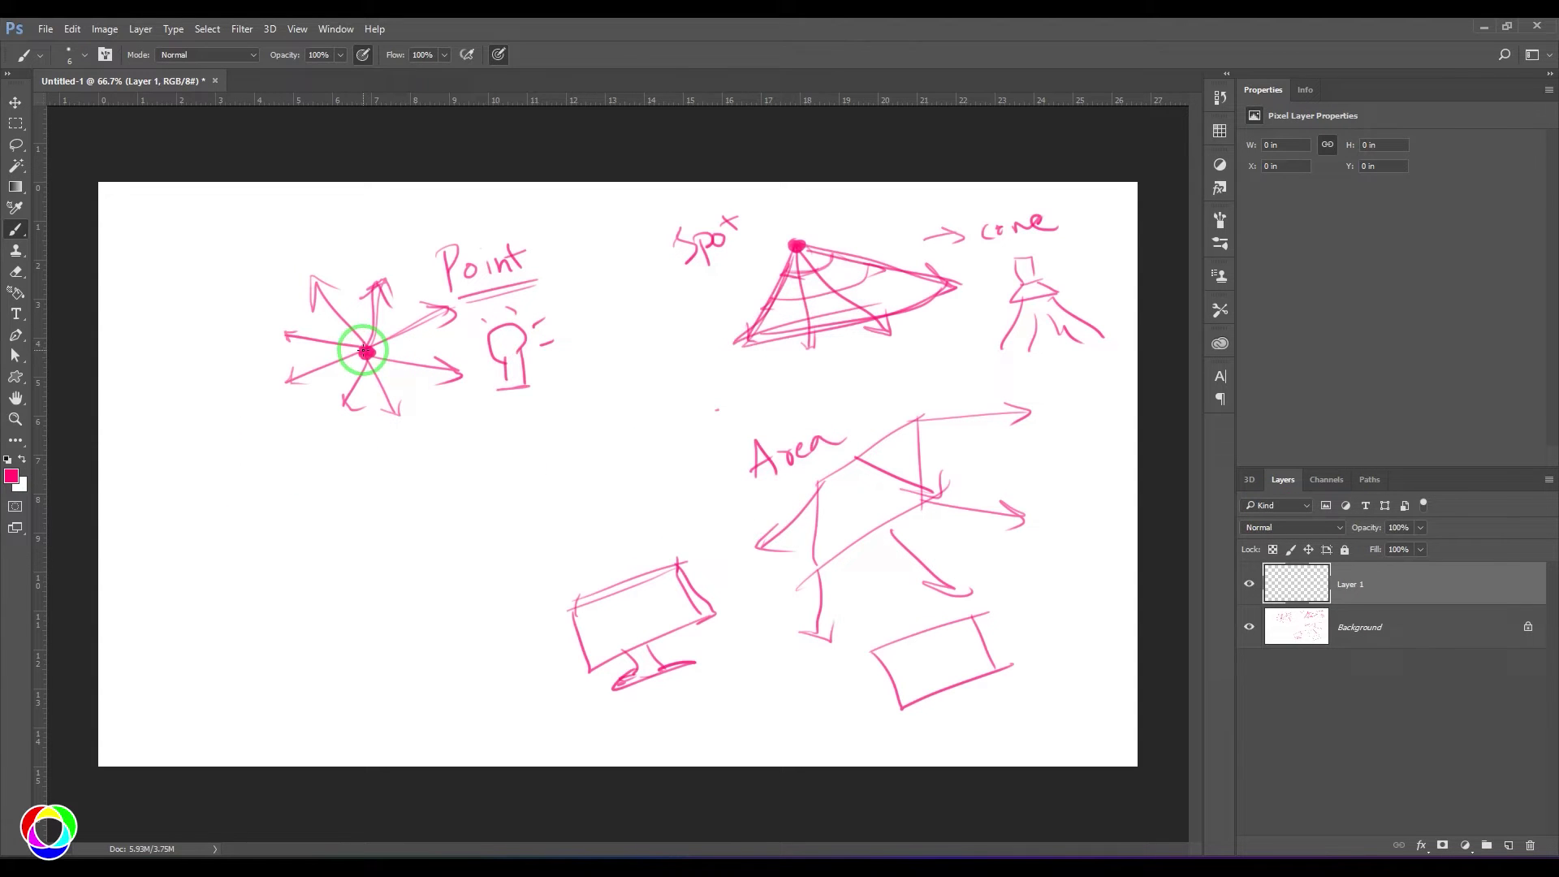
{"action": "mouse_move", "coordinate": [836, 470]}
{"action": "left_mouse_down"}
{"action": "mouse_move", "coordinate": [912, 445]}
{"action": "mouse_move", "coordinate": [911, 468]}
{"action": "mouse_move", "coordinate": [836, 529]}
{"action": "mouse_move", "coordinate": [912, 504]}
{"action": "left_mouse_up"}
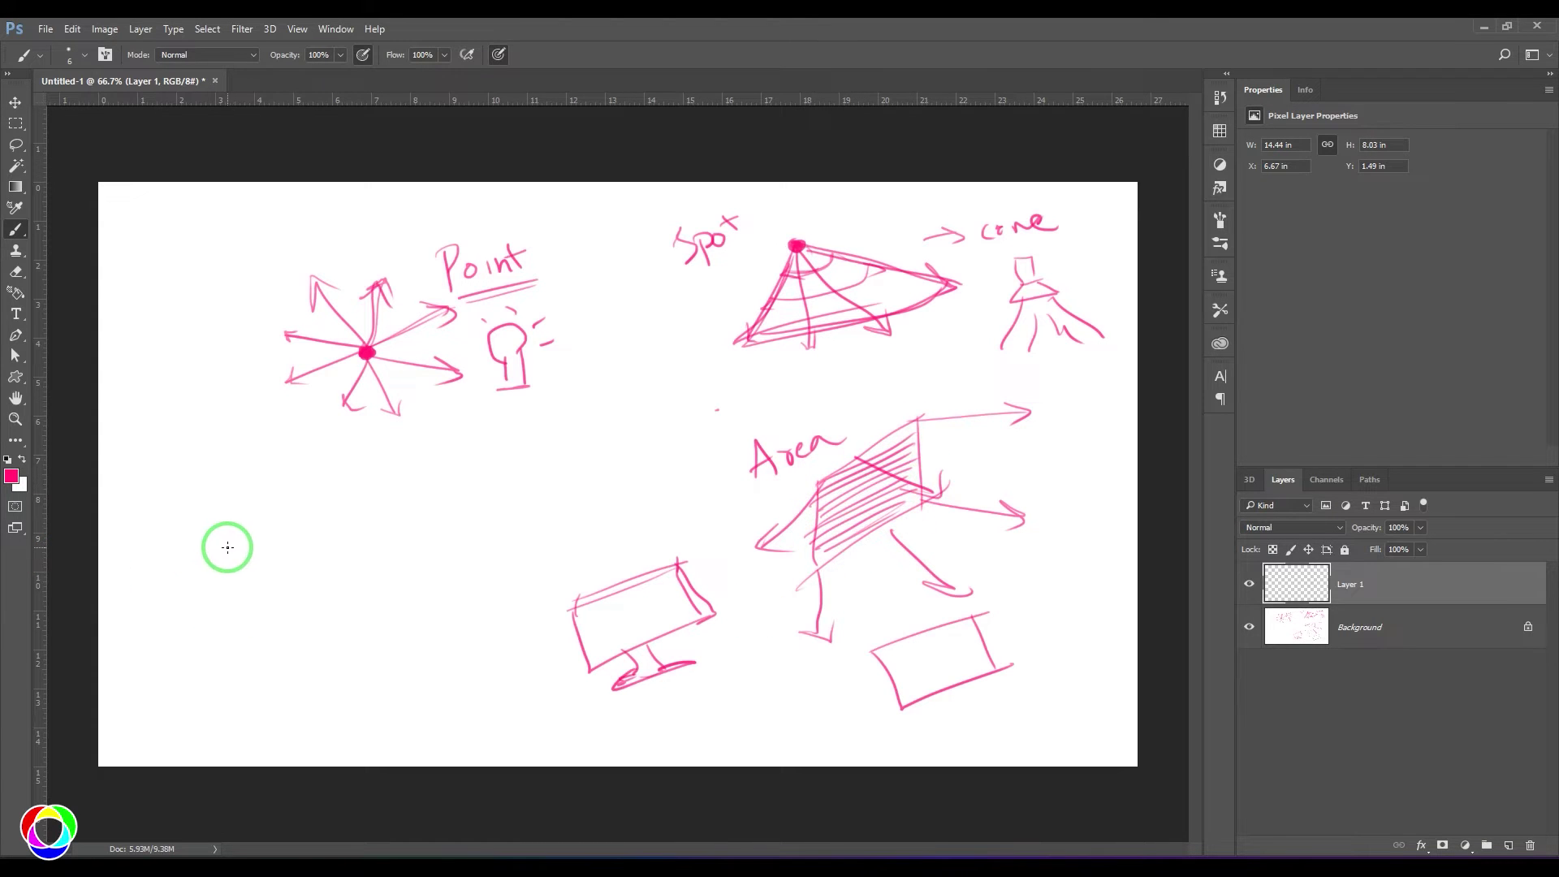
{"action": "key", "text": "ctrl+BackSpace"}
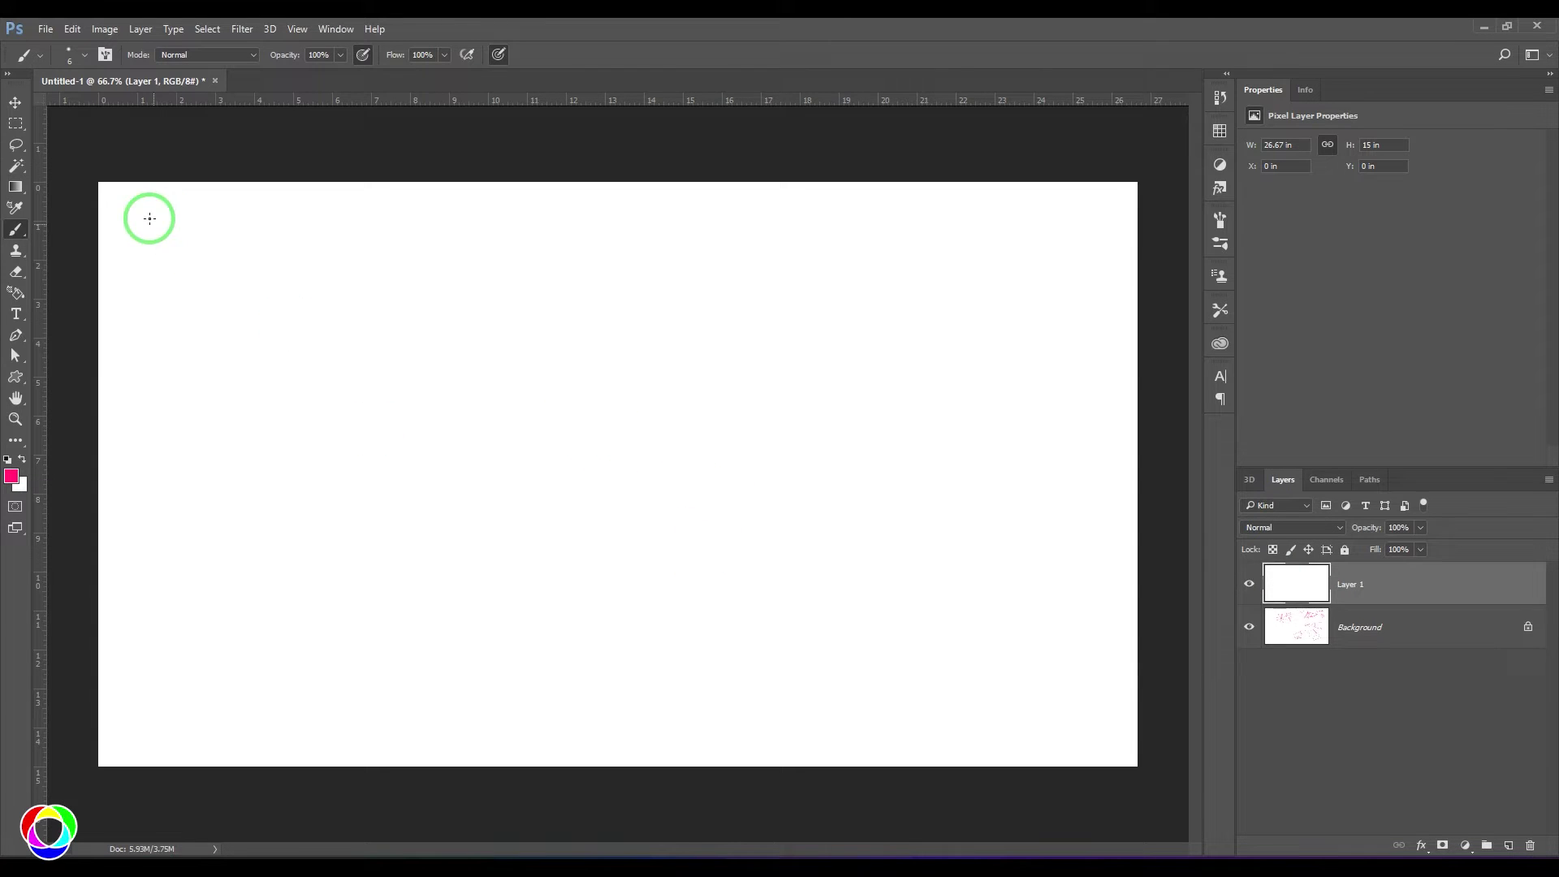
- Draw four parallel diagonal arrows across the top of the canvas
{"action": "left_click_drag", "start_coordinate": [136, 198], "coordinate": [231, 305]}
{"action": "left_click_drag", "start_coordinate": [424, 219], "coordinate": [511, 307]}
{"action": "mouse_move", "coordinate": [714, 213]}
{"action": "left_mouse_down"}
{"action": "mouse_move", "coordinate": [790, 293]}
{"action": "mouse_move", "coordinate": [802, 272]}
{"action": "left_mouse_up"}
{"action": "mouse_move", "coordinate": [982, 211]}
{"action": "left_mouse_down"}
{"action": "mouse_move", "coordinate": [1089, 289]}
{"action": "mouse_move", "coordinate": [1062, 264]}
{"action": "left_mouse_up"}
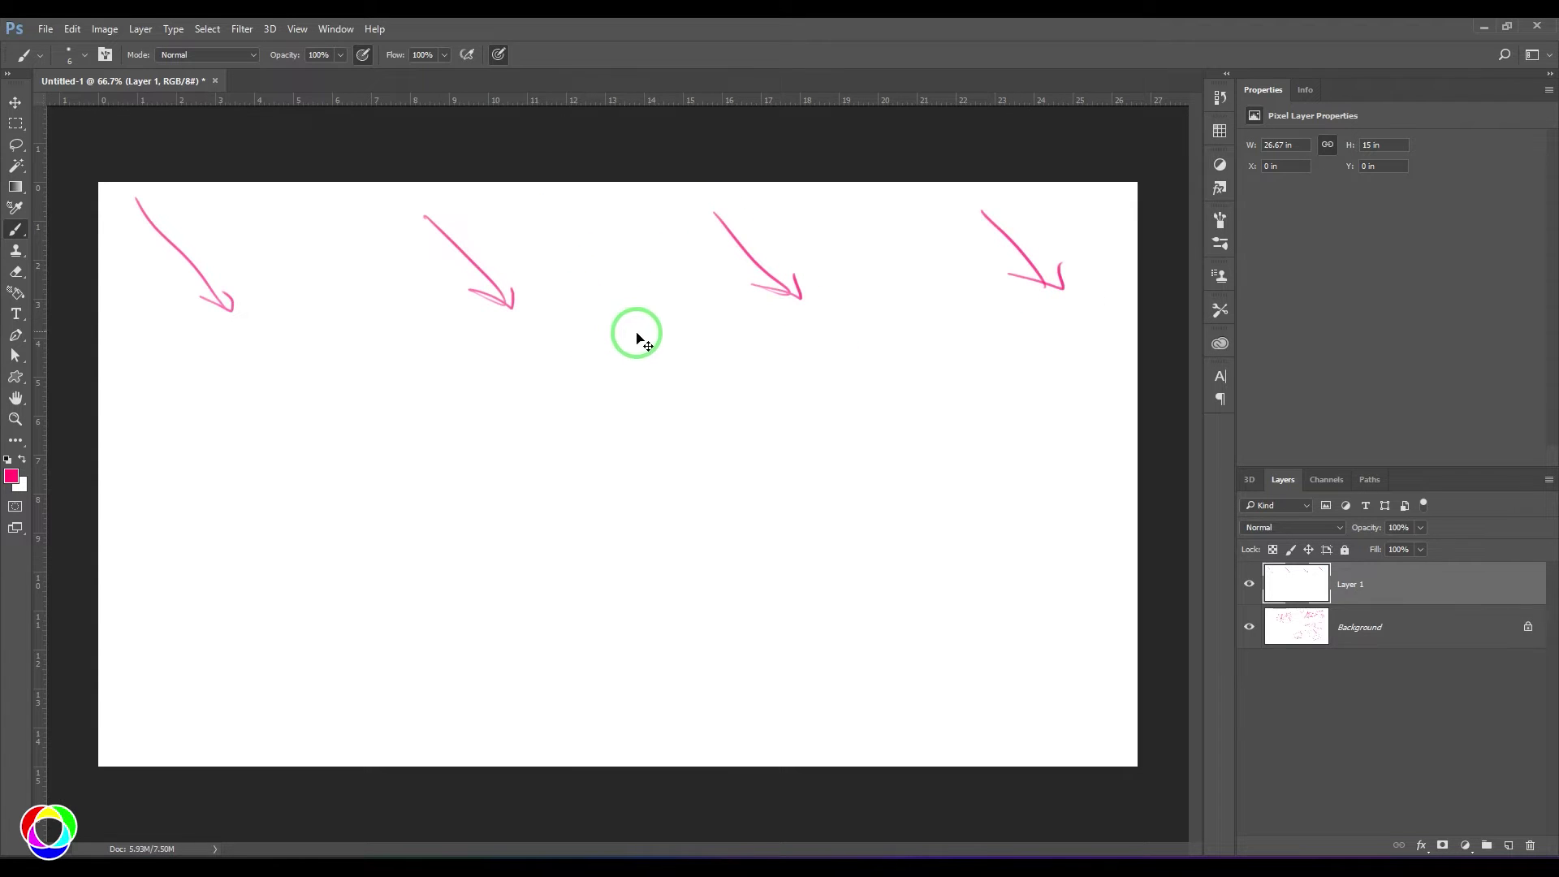
- Sketch an ellipse with rays below the arrows, then undo it
{"action": "mouse_move", "coordinate": [759, 409]}
{"action": "left_mouse_down"}
{"action": "mouse_move", "coordinate": [738, 418]}
{"action": "mouse_move", "coordinate": [755, 407]}
{"action": "left_mouse_up"}
{"action": "left_click_drag", "start_coordinate": [760, 479], "coordinate": [762, 546]}
{"action": "left_click_drag", "start_coordinate": [820, 448], "coordinate": [910, 447]}
{"action": "left_click_drag", "start_coordinate": [838, 375], "coordinate": [797, 407]}
{"action": "left_click_drag", "start_coordinate": [700, 344], "coordinate": [730, 382]}
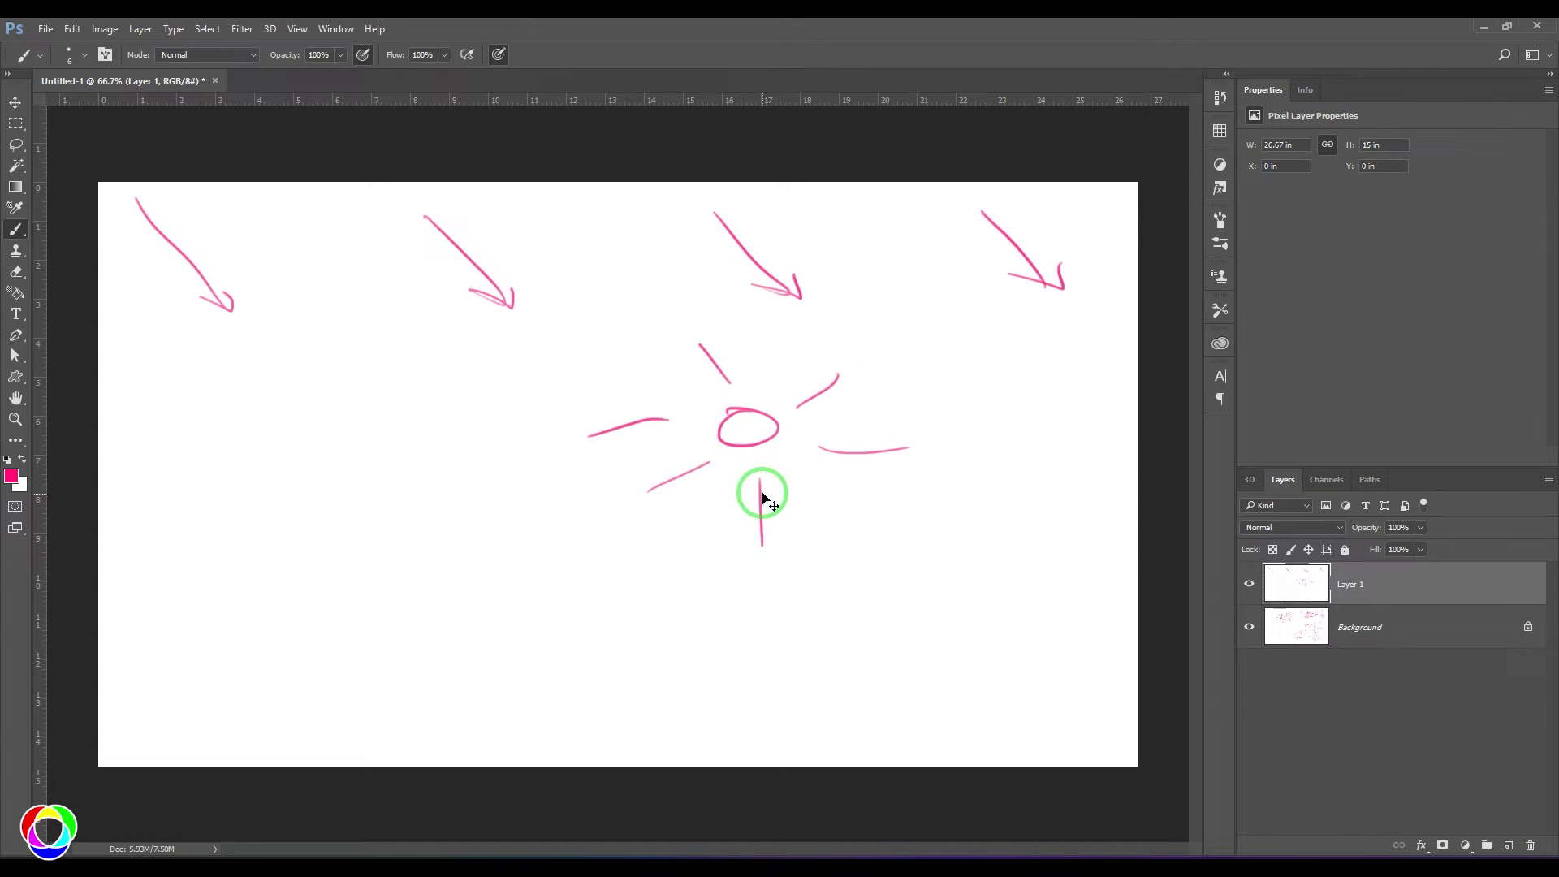
{"action": "key", "text": "ctrl+alt+z"}
{"action": "key", "text": "ctrl+alt+z"}
{"action": "key", "text": "ctrl+alt+z"}
{"action": "key", "text": "ctrl+alt+z"}
{"action": "key", "text": "ctrl+alt+z"}
- Draw a large oval linked to a small loop, undoing the extra arc strokes
{"action": "mouse_move", "coordinate": [381, 397]}
{"action": "left_mouse_down"}
{"action": "mouse_move", "coordinate": [276, 460]}
{"action": "mouse_move", "coordinate": [362, 398]}
{"action": "left_mouse_up"}
{"action": "mouse_move", "coordinate": [703, 473]}
{"action": "left_mouse_down"}
{"action": "mouse_move", "coordinate": [754, 474]}
{"action": "mouse_move", "coordinate": [700, 459]}
{"action": "left_mouse_up"}
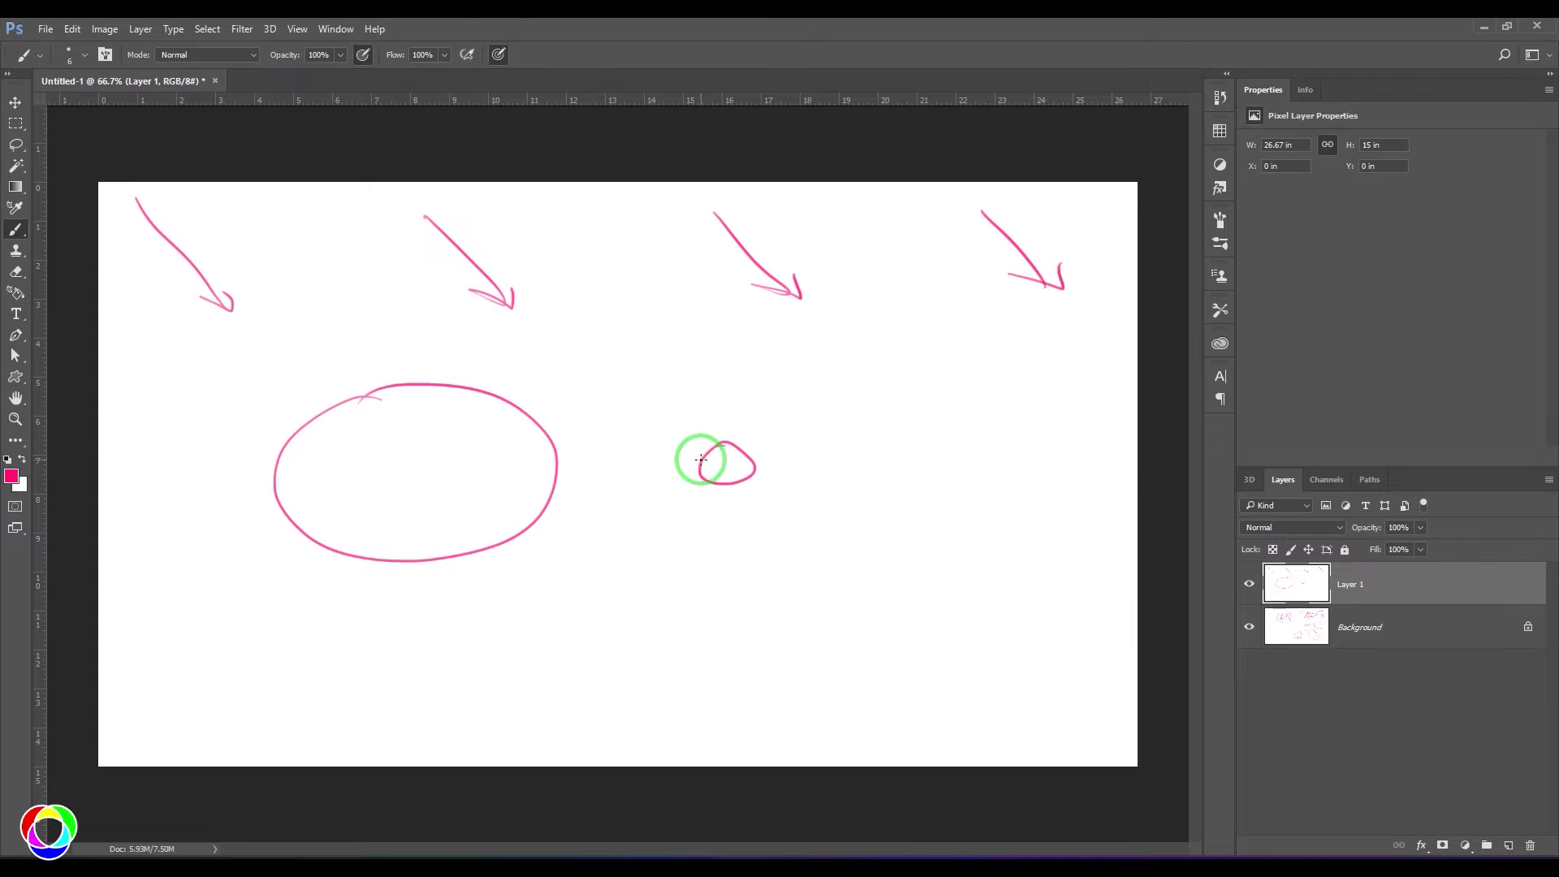
{"action": "mouse_move", "coordinate": [557, 469]}
{"action": "left_mouse_down"}
{"action": "mouse_move", "coordinate": [711, 471]}
{"action": "mouse_move", "coordinate": [689, 476]}
{"action": "mouse_move", "coordinate": [567, 466]}
{"action": "mouse_move", "coordinate": [729, 479]}
{"action": "left_mouse_up"}
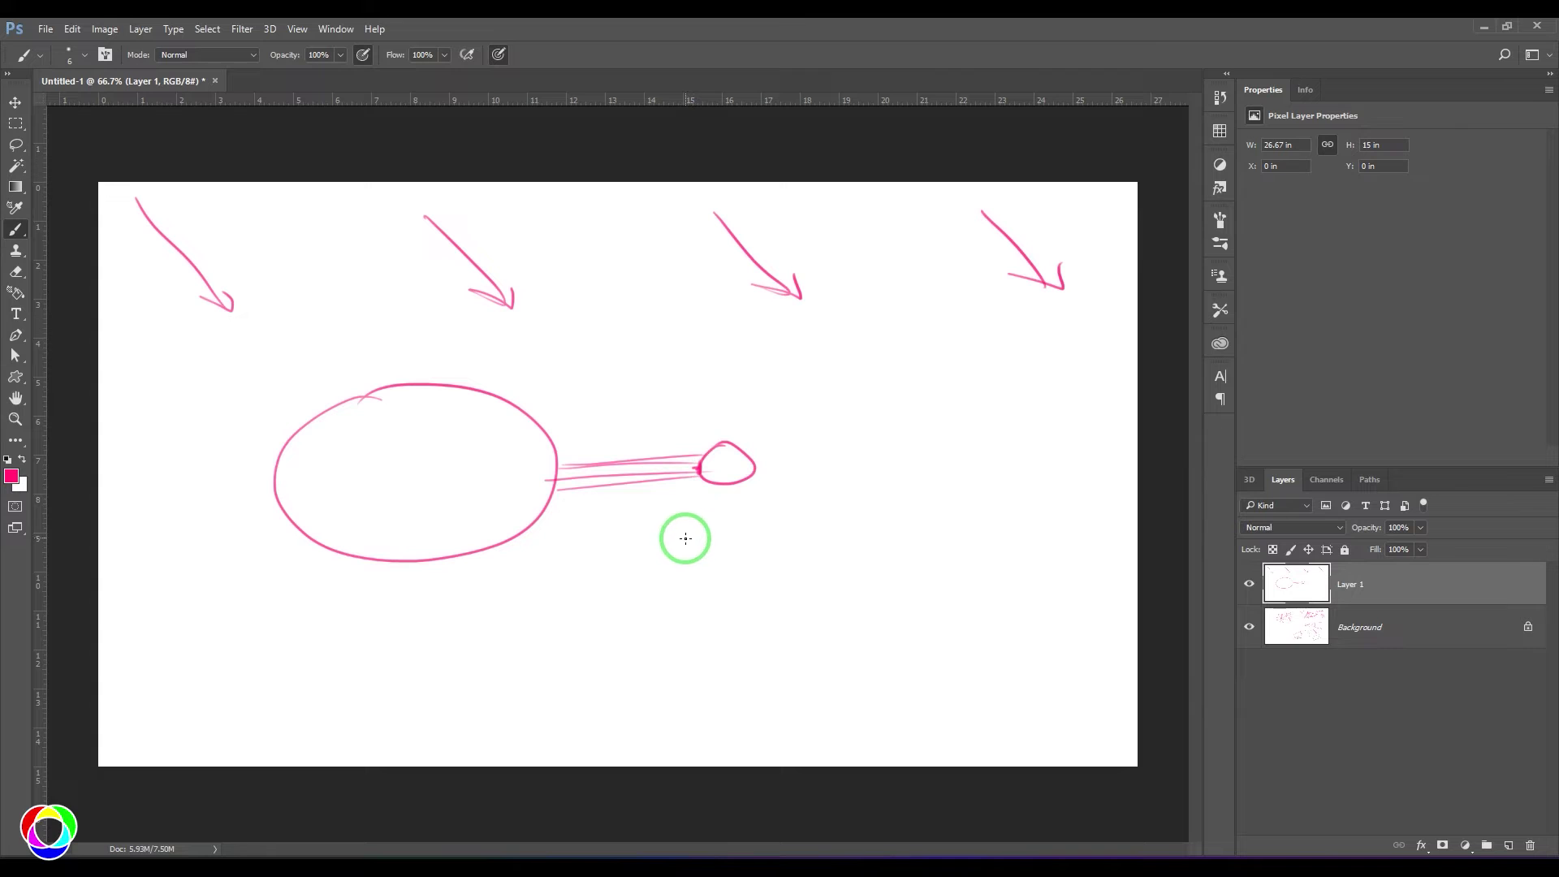
{"action": "mouse_move", "coordinate": [963, 375]}
{"action": "left_mouse_down"}
{"action": "mouse_move", "coordinate": [926, 409]}
{"action": "mouse_move", "coordinate": [977, 424]}
{"action": "left_mouse_up"}
{"action": "key", "text": "ctrl+z"}
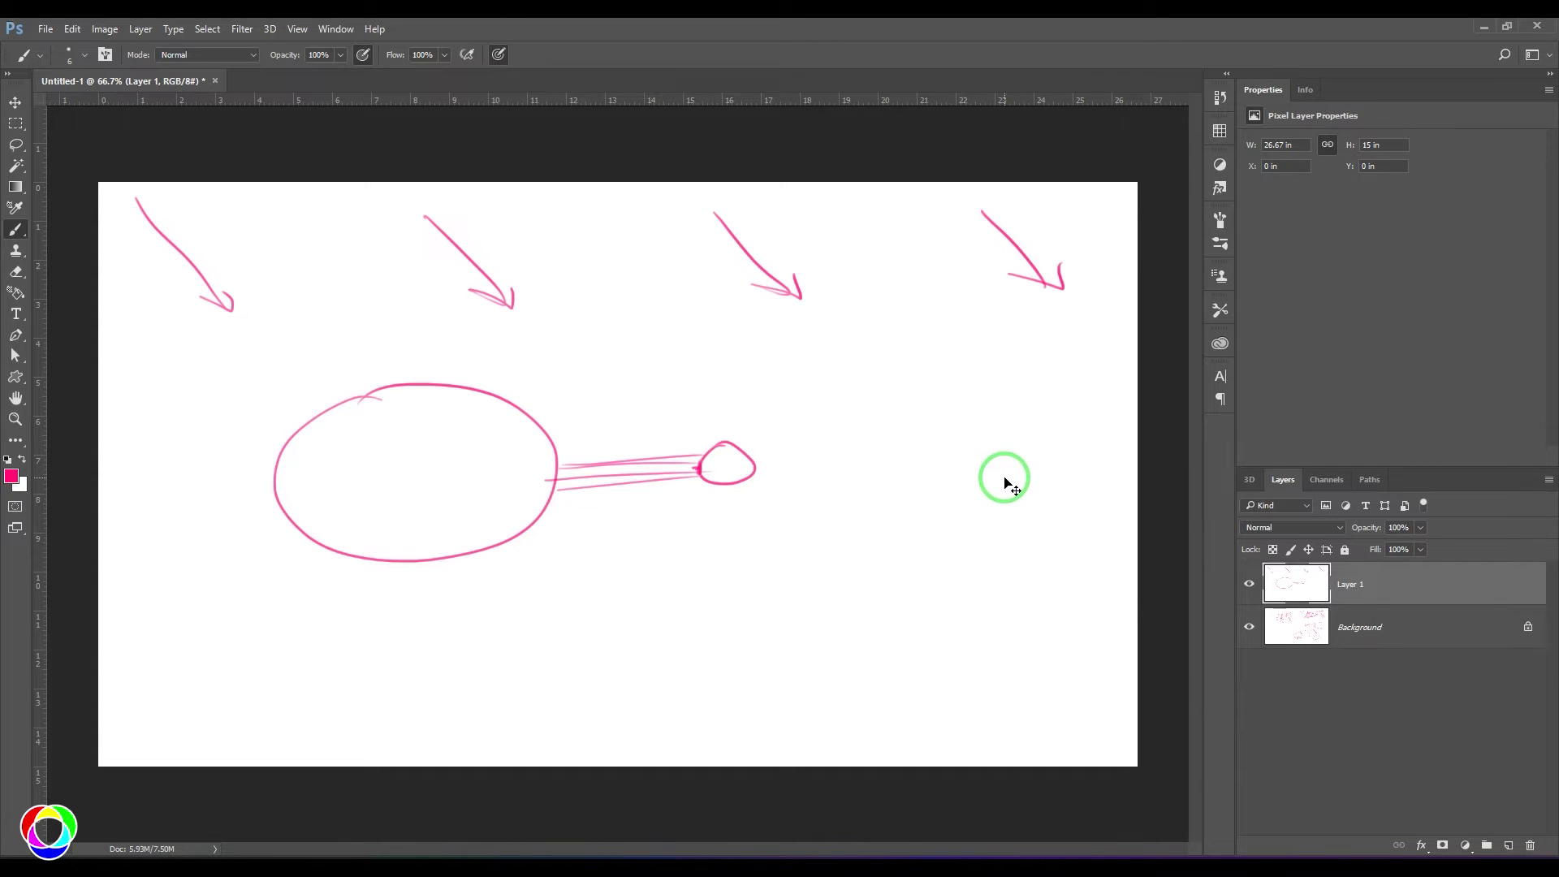
{"action": "key", "text": "ctrl+z"}
{"action": "key", "text": "ctrl+z"}
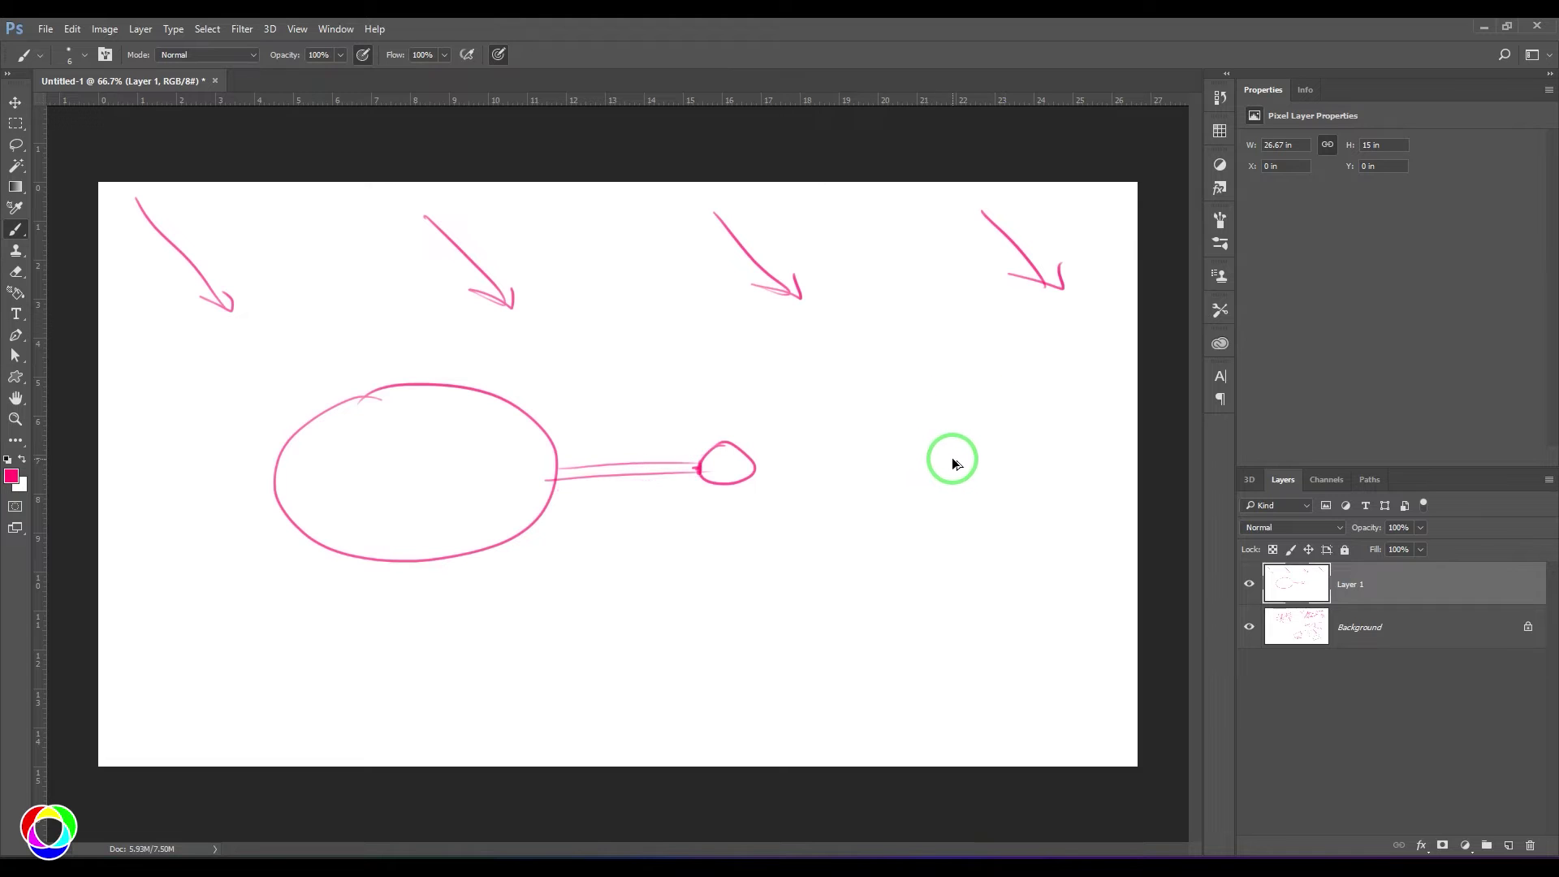
{"action": "key", "text": "ctrl+z"}
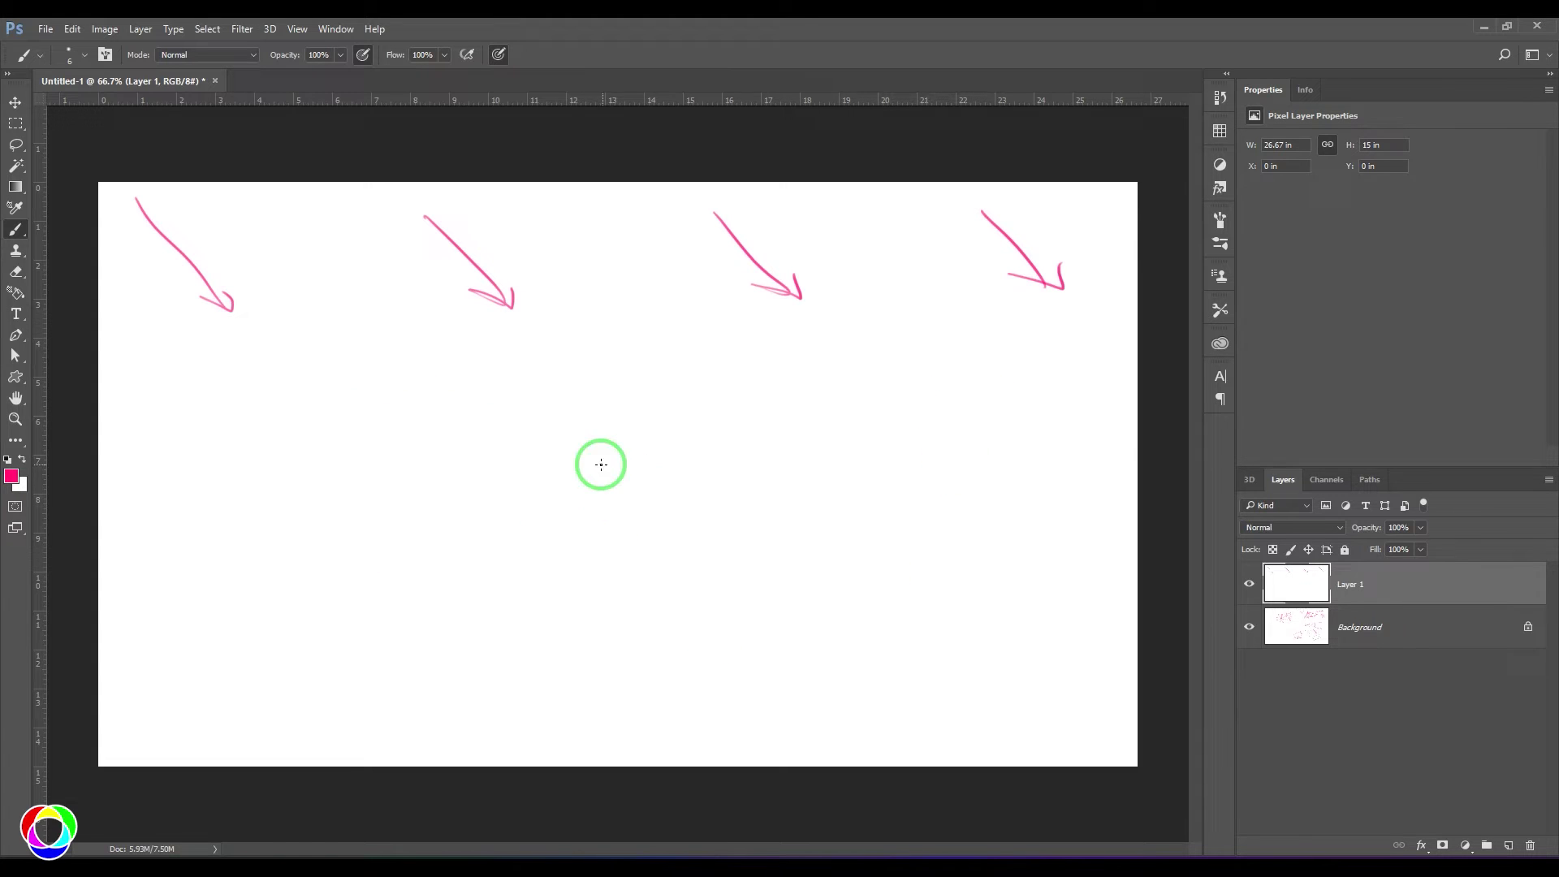
- Sketch four upright boot shapes with their shadows below the arrows
{"action": "mouse_move", "coordinate": [209, 546]}
{"action": "left_mouse_down"}
{"action": "mouse_move", "coordinate": [198, 540]}
{"action": "mouse_move", "coordinate": [227, 557]}
{"action": "mouse_move", "coordinate": [221, 594]}
{"action": "mouse_move", "coordinate": [268, 597]}
{"action": "left_mouse_up"}
{"action": "mouse_move", "coordinate": [515, 490]}
{"action": "left_mouse_down"}
{"action": "mouse_move", "coordinate": [521, 556]}
{"action": "mouse_move", "coordinate": [539, 491]}
{"action": "mouse_move", "coordinate": [549, 568]}
{"action": "mouse_move", "coordinate": [608, 591]}
{"action": "mouse_move", "coordinate": [580, 584]}
{"action": "left_mouse_up"}
{"action": "mouse_move", "coordinate": [788, 556]}
{"action": "left_mouse_down"}
{"action": "mouse_move", "coordinate": [803, 520]}
{"action": "mouse_move", "coordinate": [764, 543]}
{"action": "mouse_move", "coordinate": [849, 572]}
{"action": "mouse_move", "coordinate": [809, 562]}
{"action": "left_mouse_up"}
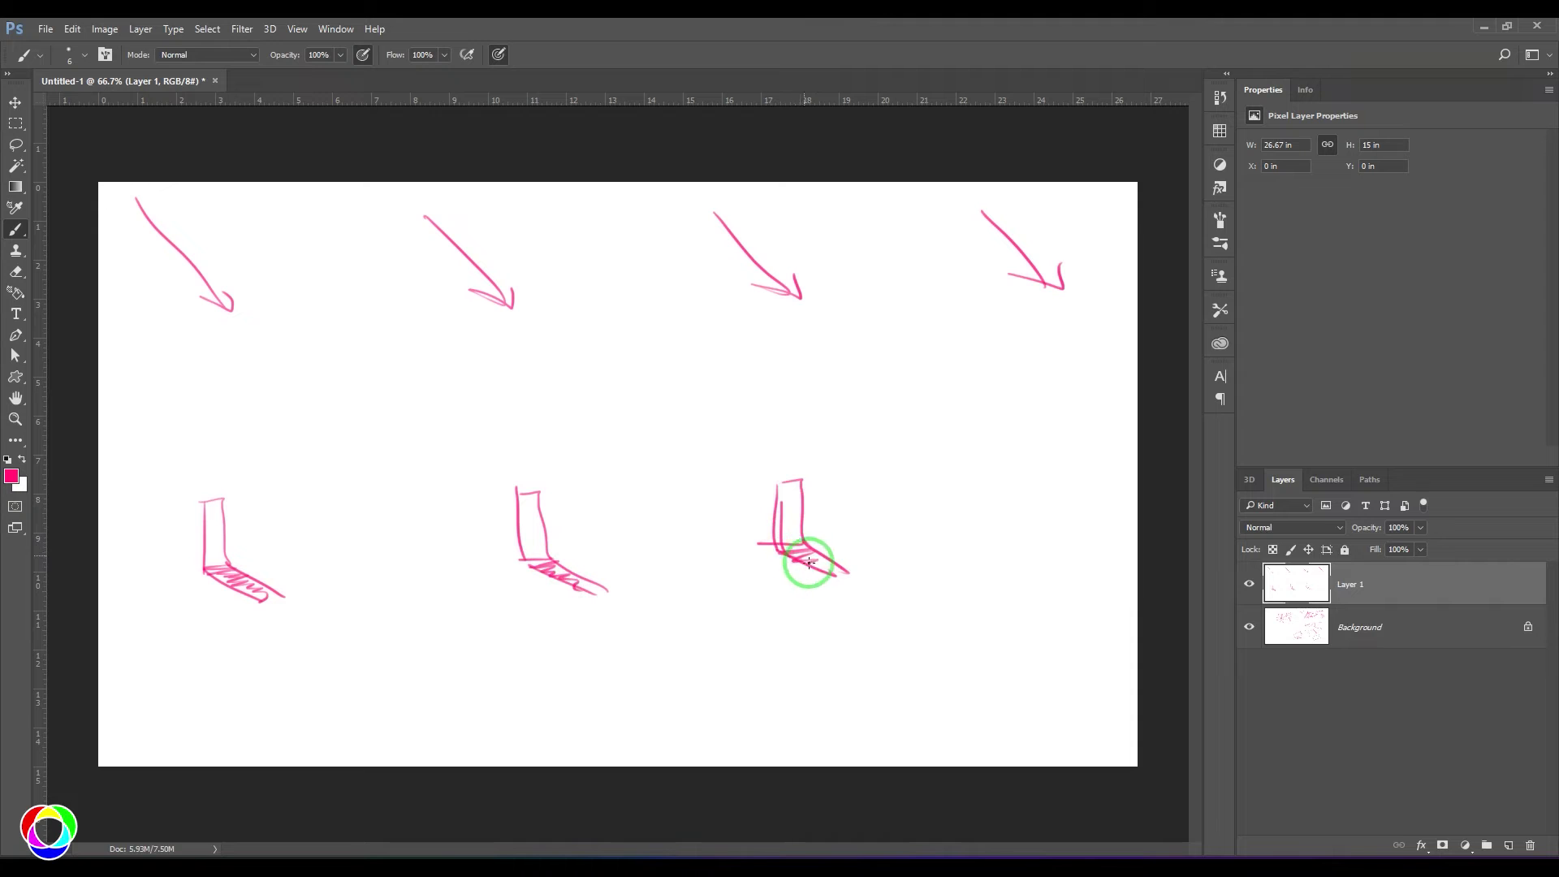
{"action": "mouse_move", "coordinate": [1016, 487]}
{"action": "left_mouse_down"}
{"action": "mouse_move", "coordinate": [1054, 545]}
{"action": "mouse_move", "coordinate": [1028, 541]}
{"action": "mouse_move", "coordinate": [1102, 571]}
{"action": "left_mouse_up"}
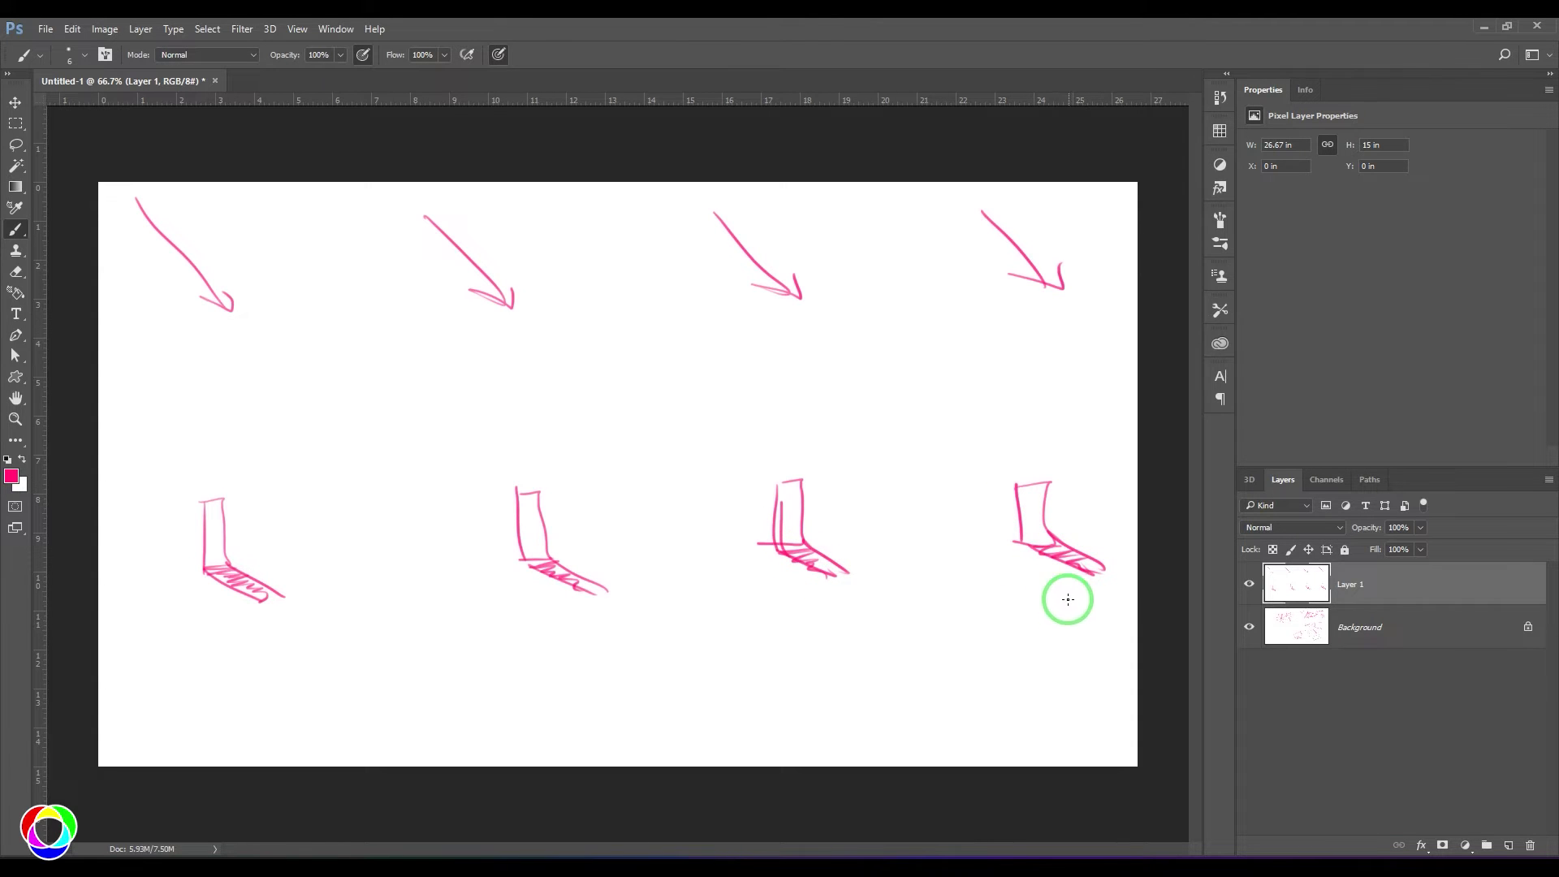
- Add Layer 2 and fill it white to blank the canvas
{"action": "key", "text": "ctrl+shift+n"}
{"action": "key", "text": "Return"}
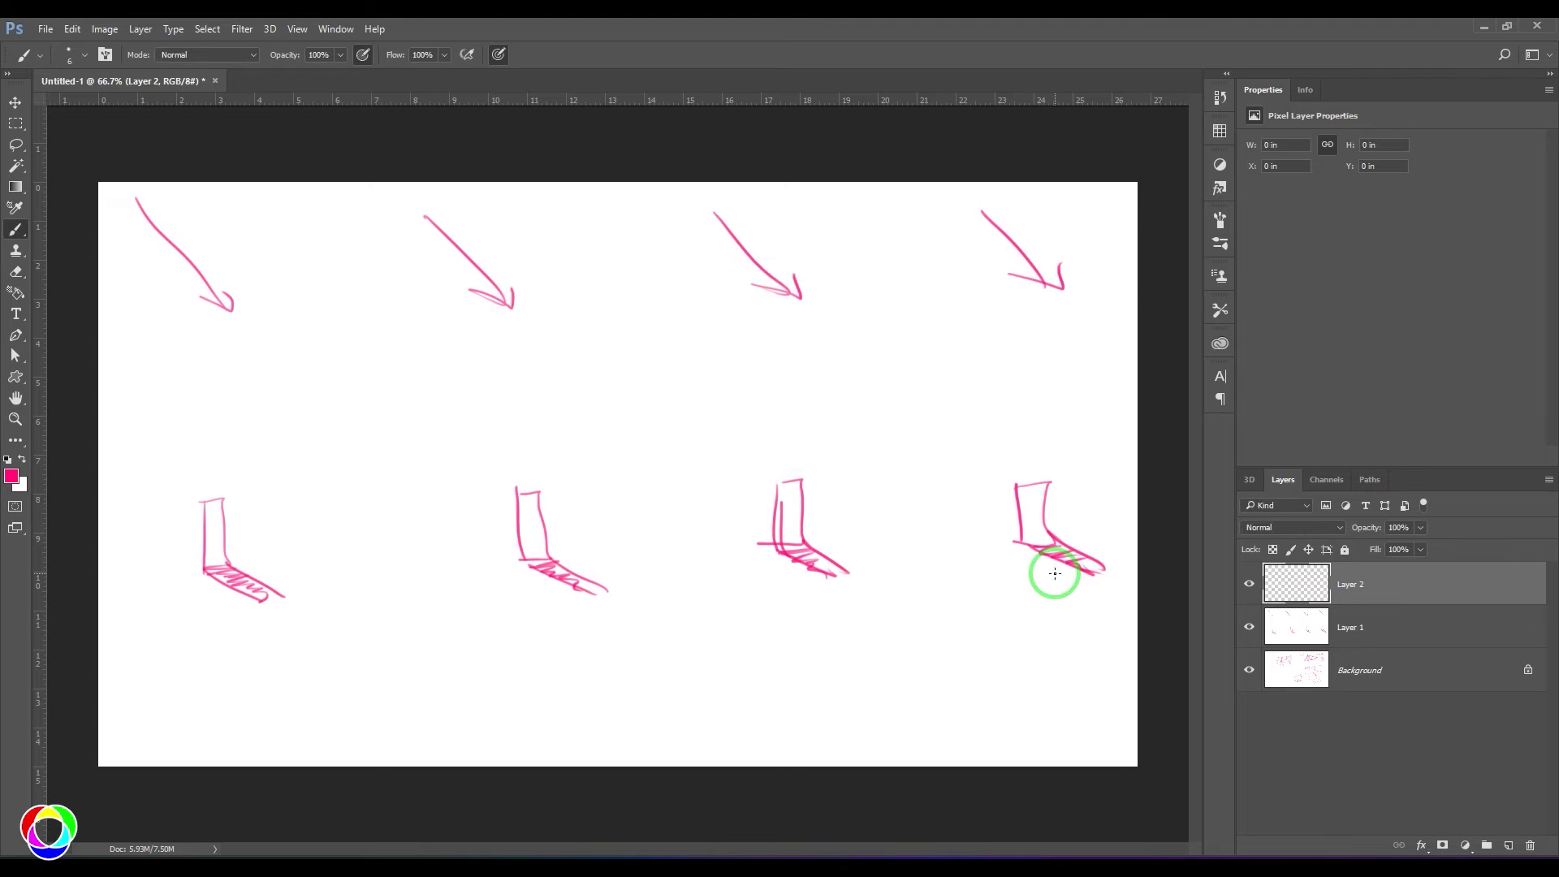
{"action": "key", "text": "ctrl+BackSpace"}
- Draw a star-shaped light above three upright shapes with shadows in different directions
{"action": "mouse_move", "coordinate": [588, 279]}
{"action": "left_mouse_down"}
{"action": "mouse_move", "coordinate": [601, 334]}
{"action": "mouse_move", "coordinate": [666, 282]}
{"action": "mouse_move", "coordinate": [560, 292]}
{"action": "left_mouse_up"}
{"action": "mouse_move", "coordinate": [591, 272]}
{"action": "left_mouse_down"}
{"action": "mouse_move", "coordinate": [580, 243]}
{"action": "mouse_move", "coordinate": [624, 258]}
{"action": "left_mouse_up"}
{"action": "mouse_move", "coordinate": [603, 503]}
{"action": "left_mouse_down"}
{"action": "mouse_move", "coordinate": [598, 557]}
{"action": "mouse_move", "coordinate": [599, 533]}
{"action": "mouse_move", "coordinate": [630, 563]}
{"action": "mouse_move", "coordinate": [601, 562]}
{"action": "mouse_move", "coordinate": [630, 602]}
{"action": "mouse_move", "coordinate": [598, 598]}
{"action": "mouse_move", "coordinate": [617, 597]}
{"action": "left_mouse_up"}
{"action": "left_click_drag", "start_coordinate": [817, 503], "coordinate": [817, 554]}
{"action": "mouse_move", "coordinate": [817, 503]}
{"action": "left_mouse_down"}
{"action": "mouse_move", "coordinate": [842, 556]}
{"action": "mouse_move", "coordinate": [901, 586]}
{"action": "mouse_move", "coordinate": [920, 576]}
{"action": "mouse_move", "coordinate": [858, 559]}
{"action": "mouse_move", "coordinate": [899, 584]}
{"action": "left_mouse_up"}
{"action": "mouse_move", "coordinate": [369, 560]}
{"action": "left_mouse_down"}
{"action": "mouse_move", "coordinate": [392, 515]}
{"action": "mouse_move", "coordinate": [386, 562]}
{"action": "mouse_move", "coordinate": [317, 596]}
{"action": "mouse_move", "coordinate": [358, 594]}
{"action": "mouse_move", "coordinate": [325, 594]}
{"action": "mouse_move", "coordinate": [376, 574]}
{"action": "left_mouse_up"}
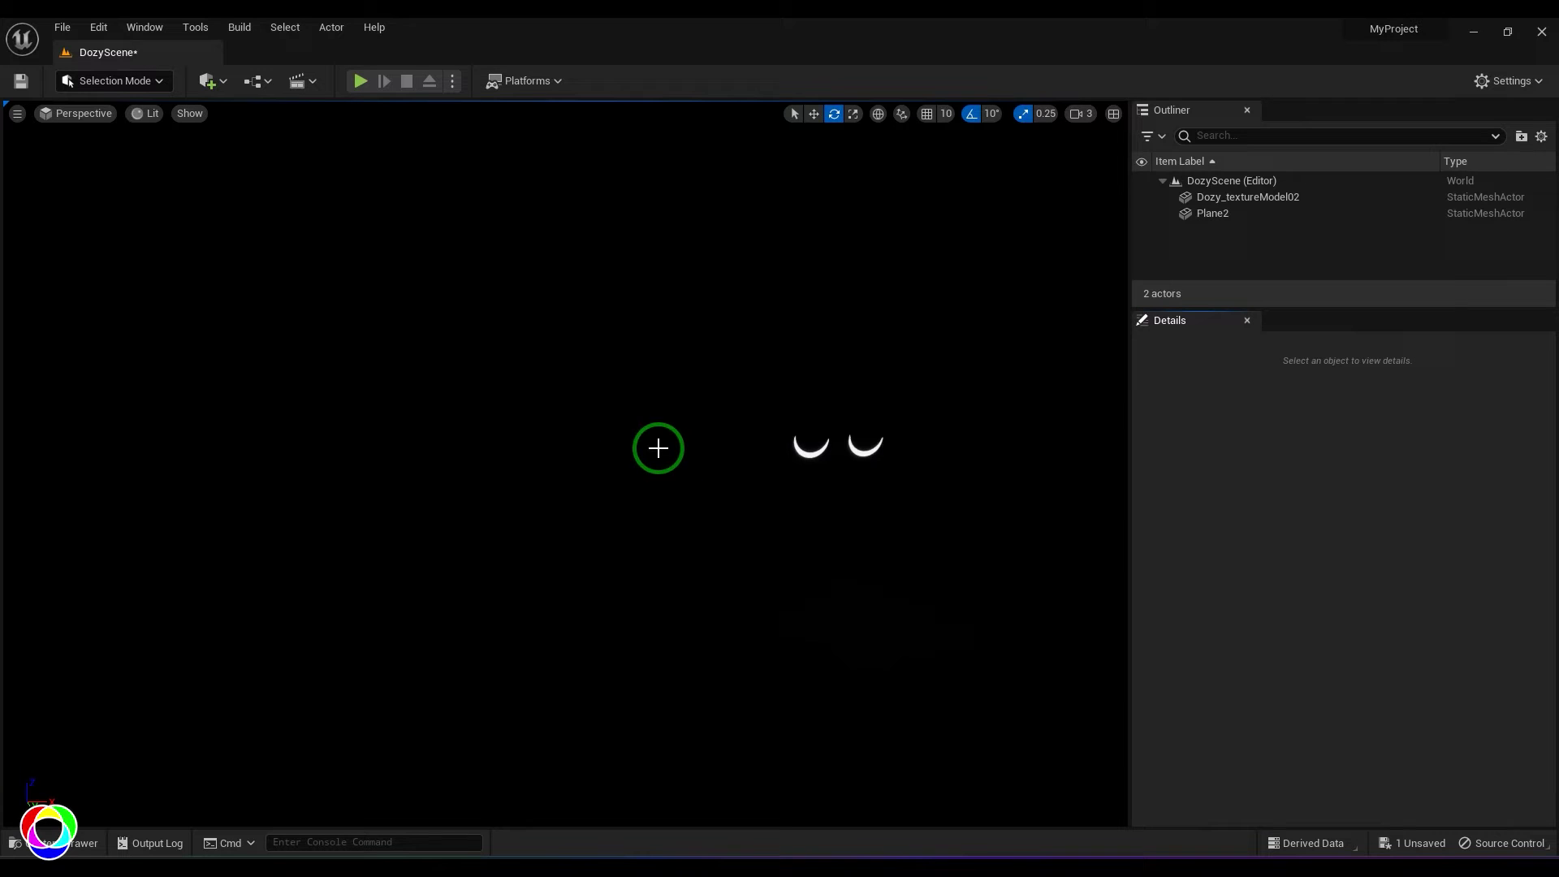
- Add a Directional Light to the scene from Quick Add > Lights
{"action": "left_click", "coordinate": [229, 86]}
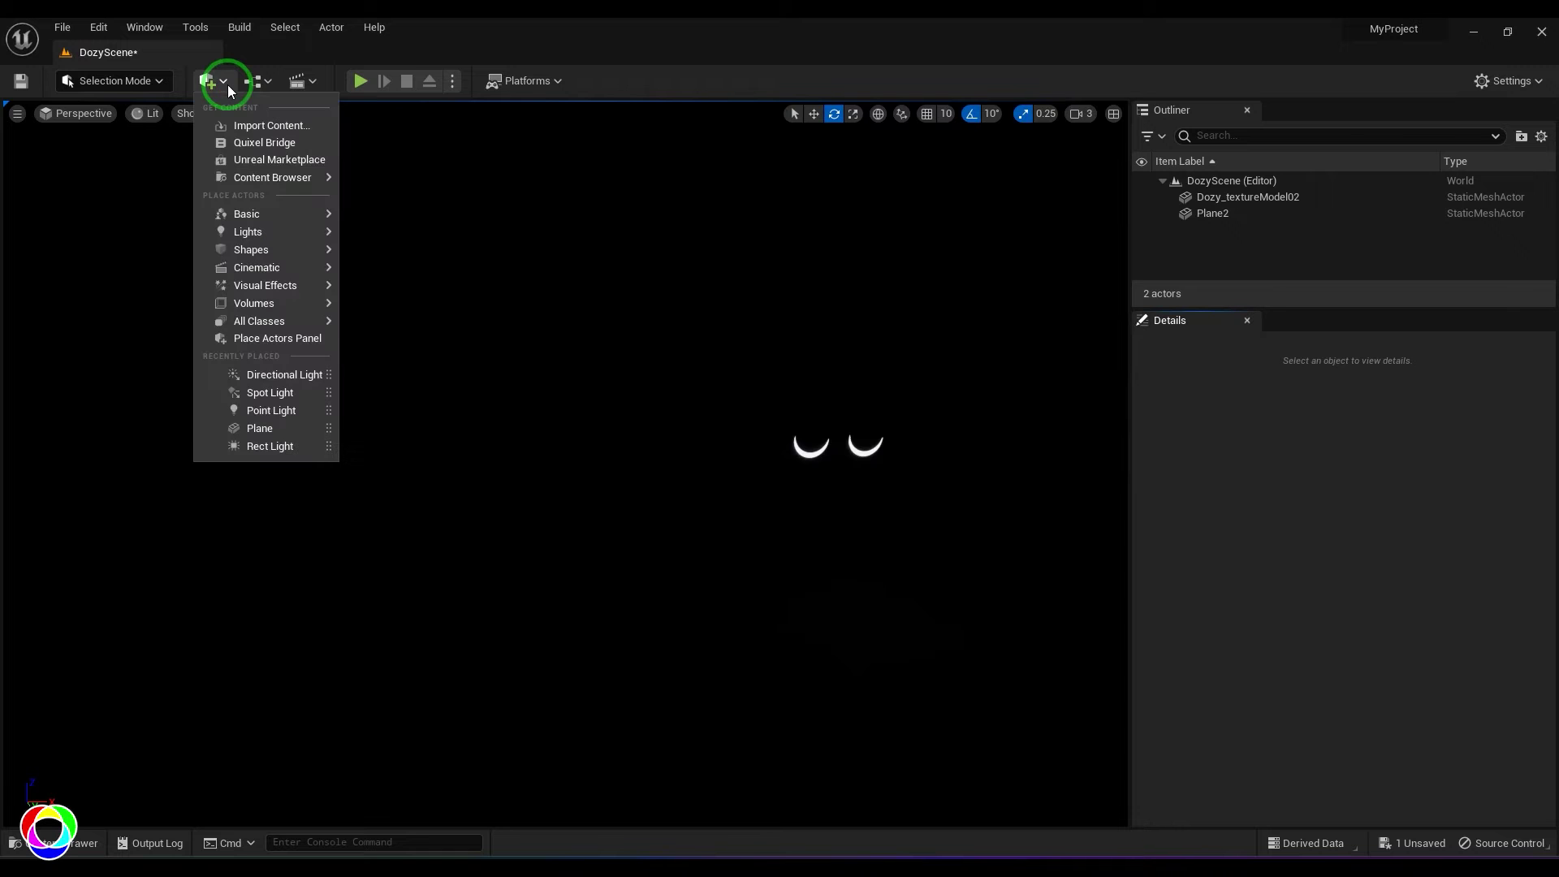
{"action": "mouse_move", "coordinate": [313, 229]}
{"action": "left_click", "coordinate": [426, 242]}
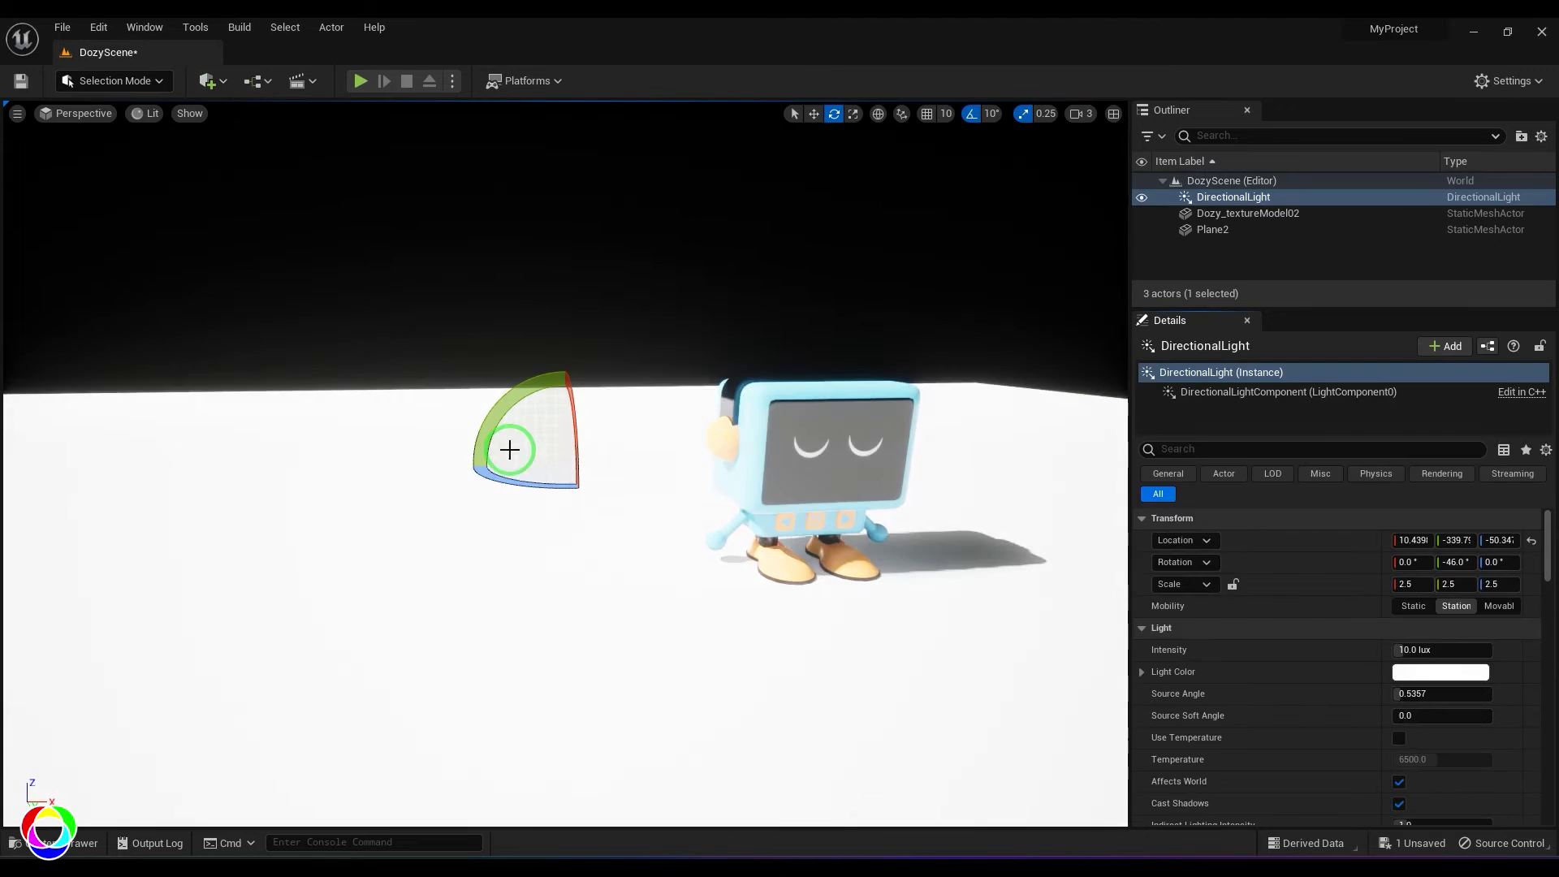
- Raise, enlarge and rotate the light so the character's shadow changes direction
{"action": "key", "text": "w"}
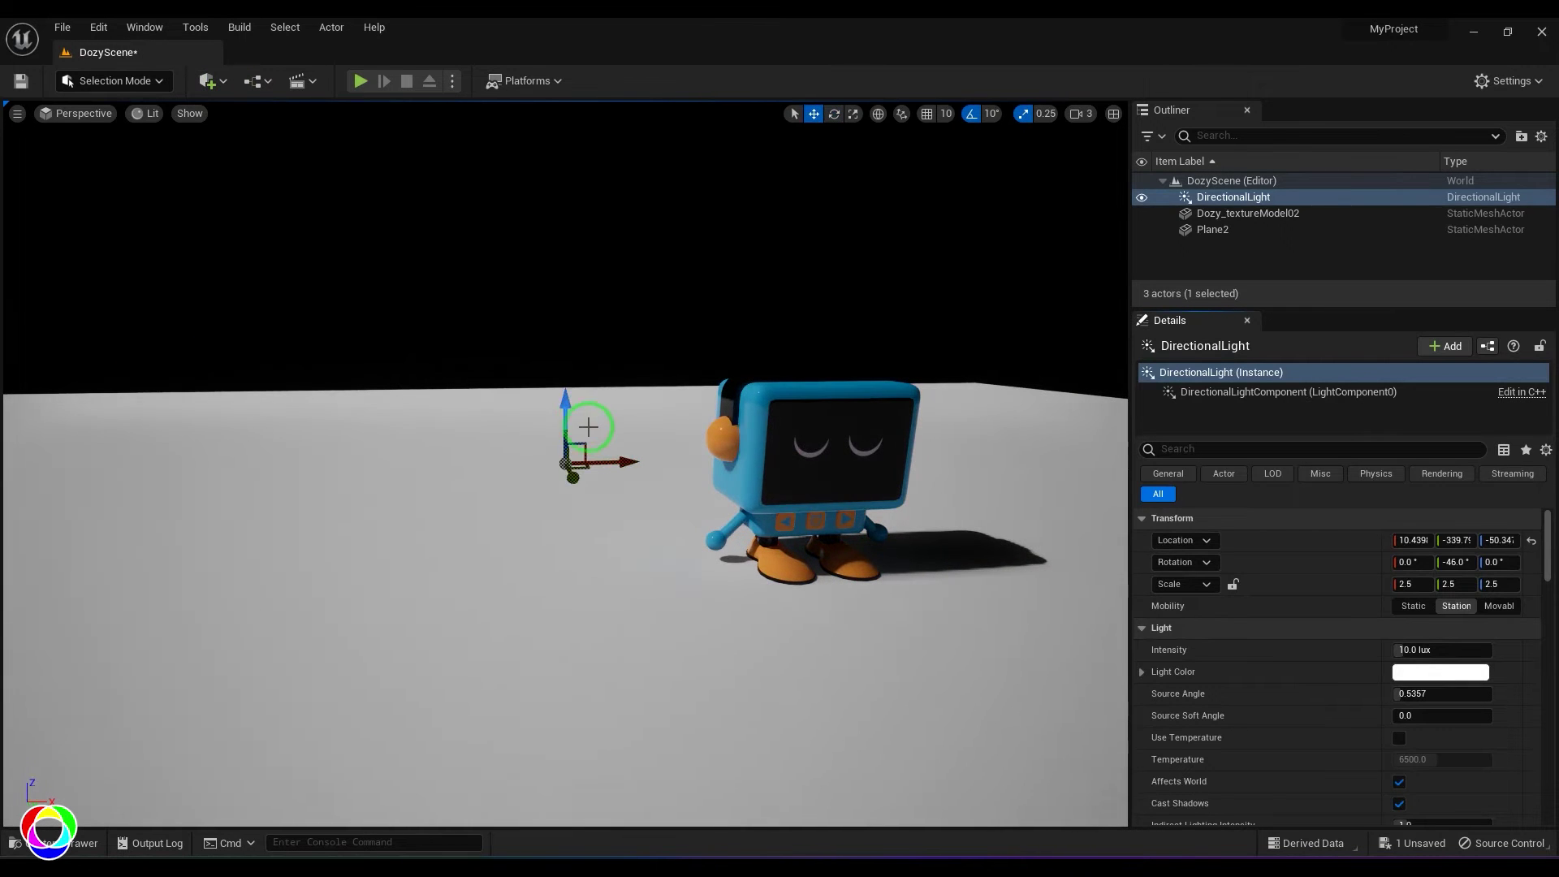
{"action": "left_click_drag", "start_coordinate": [566, 408], "coordinate": [688, 371]}
{"action": "key", "text": "r"}
{"action": "key", "text": "e"}
{"action": "left_click_drag", "start_coordinate": [504, 381], "coordinate": [422, 198]}
- Enable Use Temperature, lower the temperature, and rotate the light higher
{"action": "left_click", "coordinate": [1399, 737]}
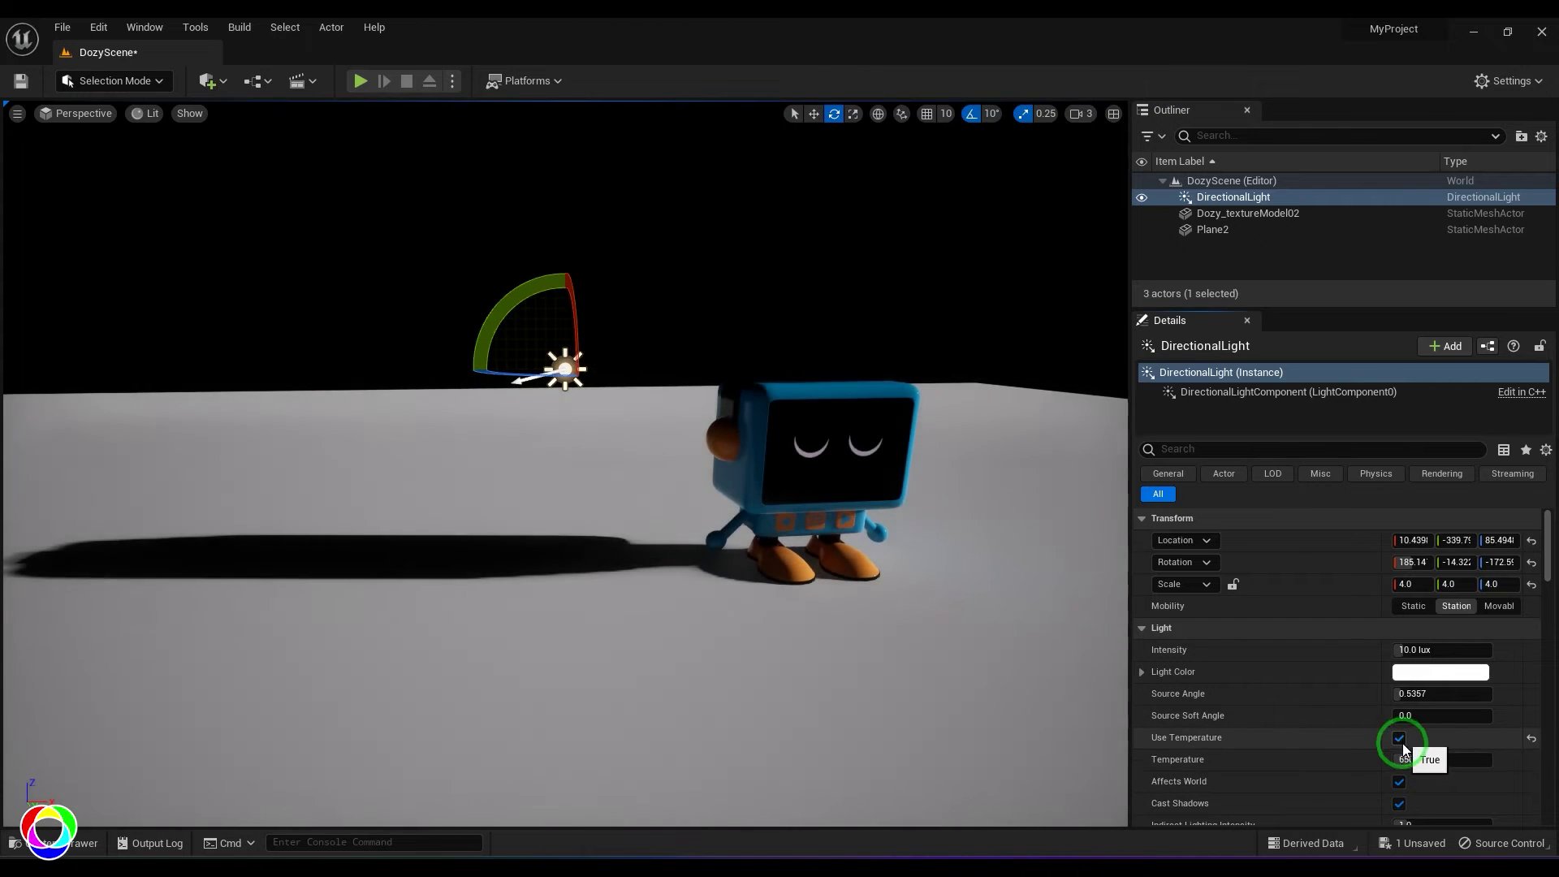
{"action": "left_click_drag", "start_coordinate": [1419, 759], "coordinate": [1404, 773]}
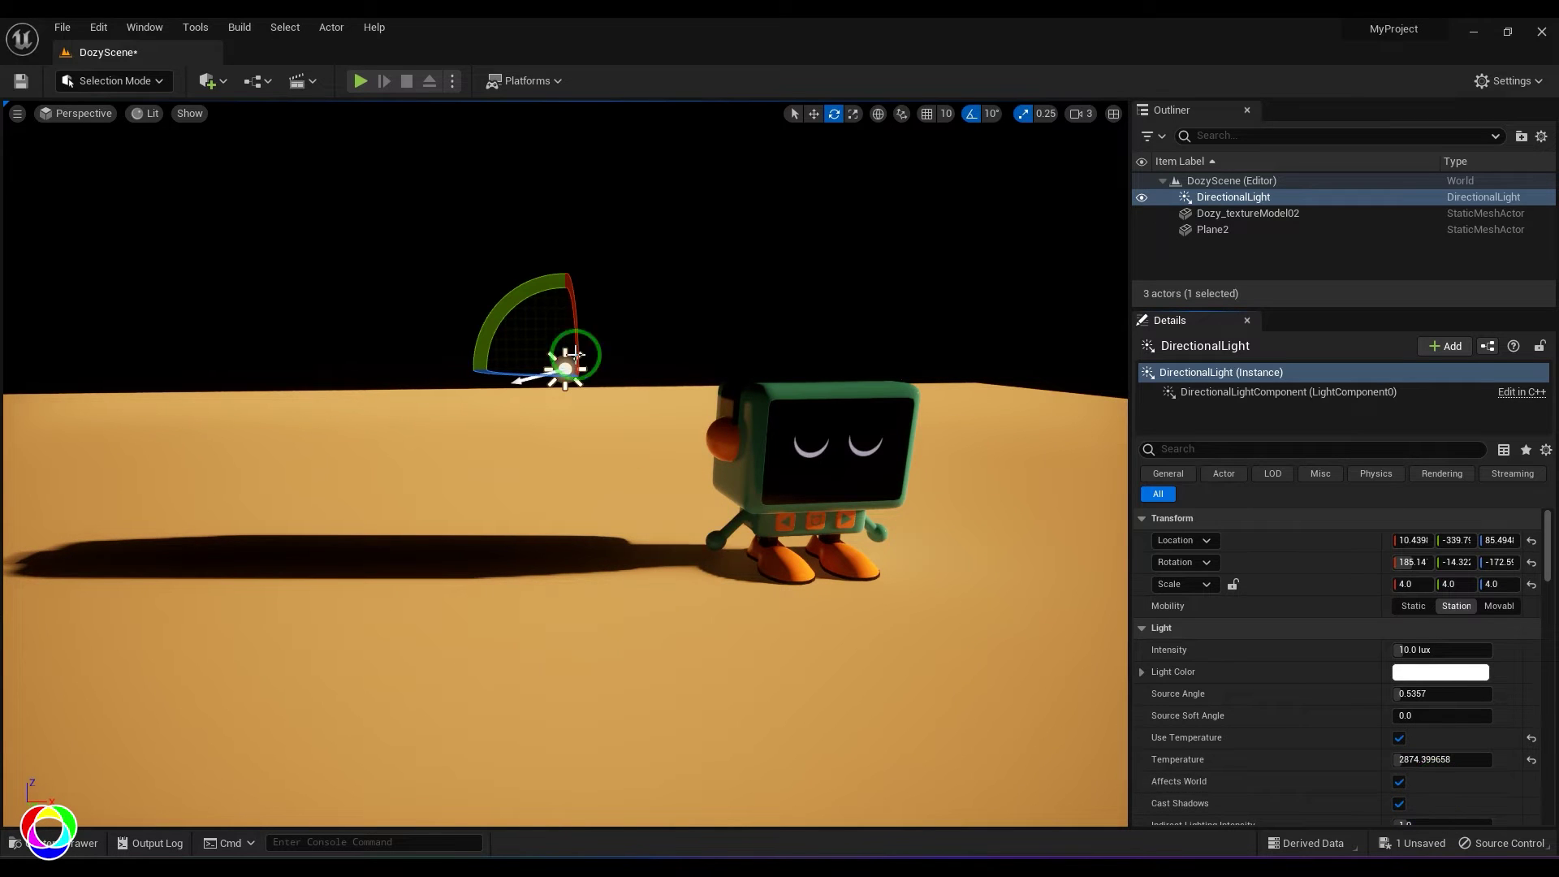
{"action": "left_click_drag", "start_coordinate": [519, 314], "coordinate": [450, 439]}
- Set the light's Temperature to 6500 and scroll down the Details panel
{"action": "left_click", "coordinate": [1438, 759]}
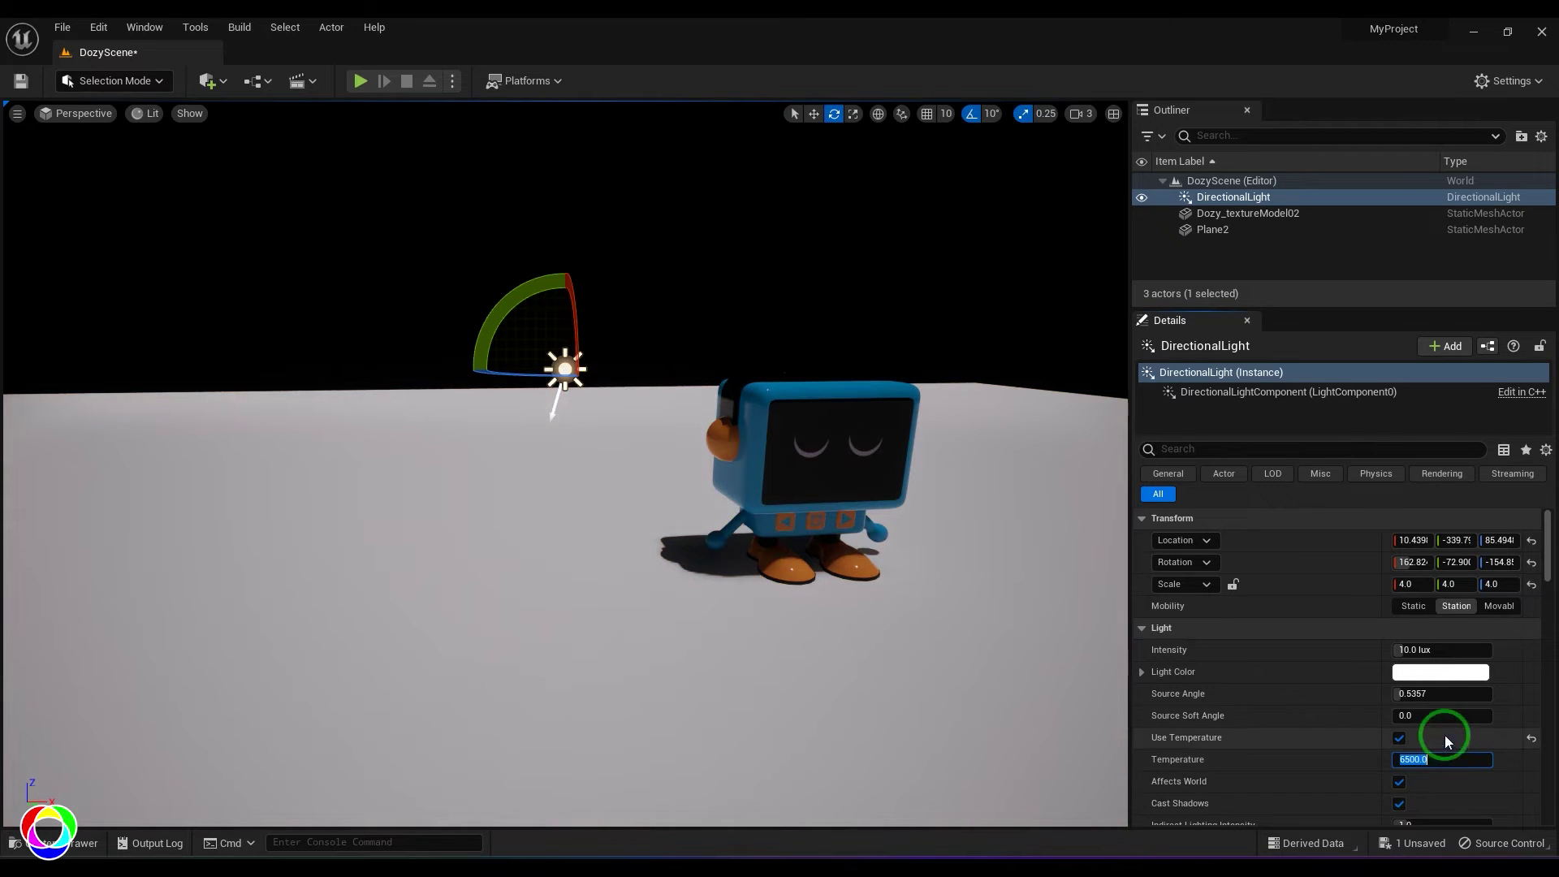
{"action": "left_click", "coordinate": [1441, 651]}
{"action": "left_click_drag", "start_coordinate": [1535, 559], "coordinate": [1549, 580]}
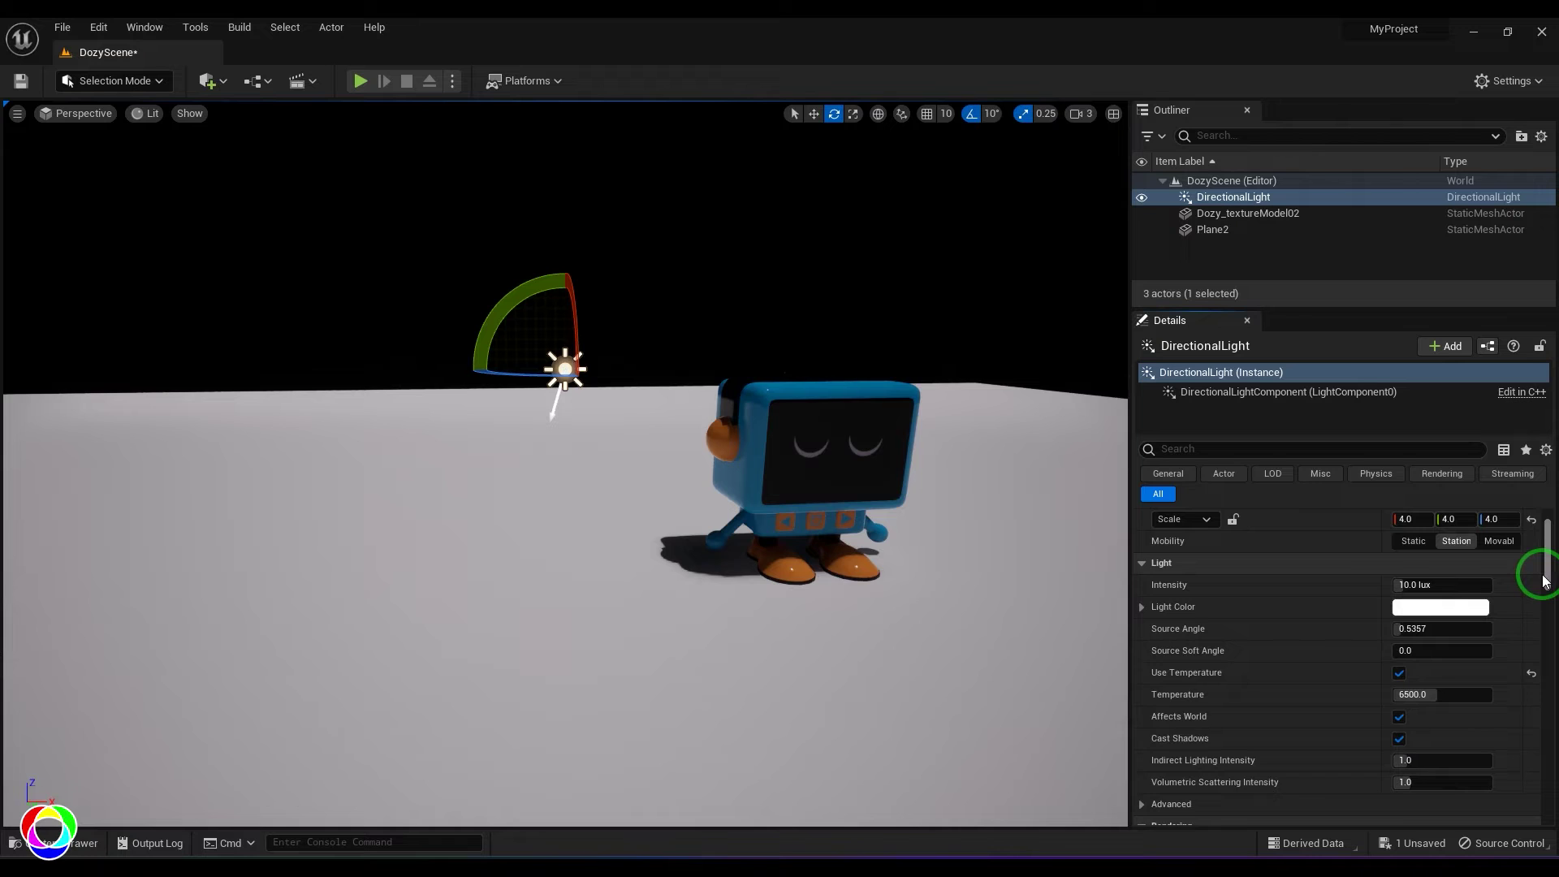
{"action": "scroll", "coordinate": [1546, 580], "scroll_direction": "down", "scroll_amount": 2}
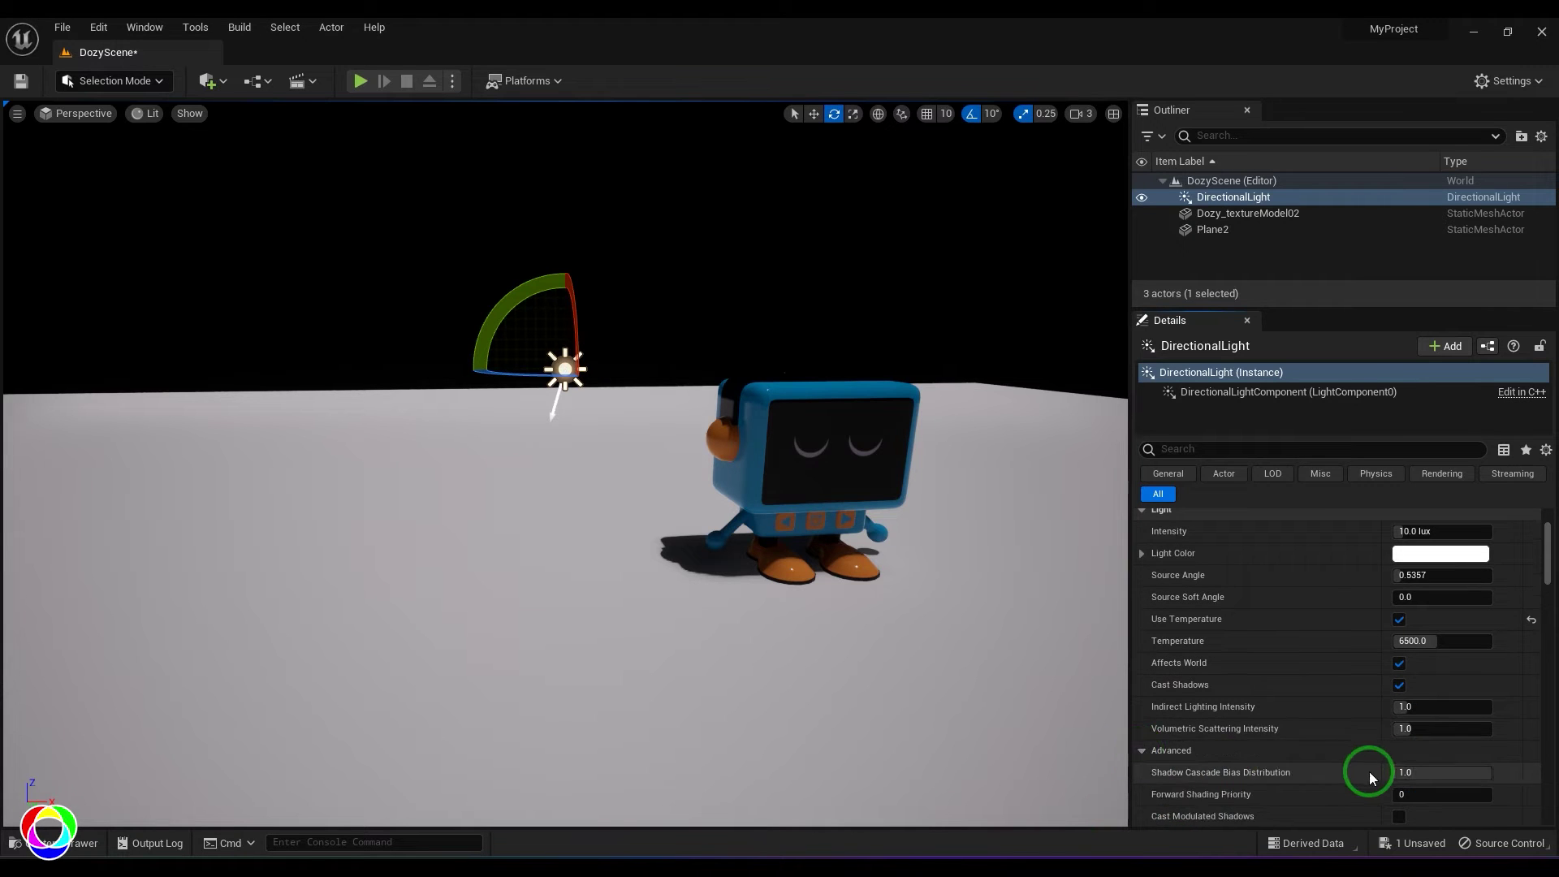
{"action": "scroll", "coordinate": [1369, 771], "scroll_direction": "down", "scroll_amount": 5}
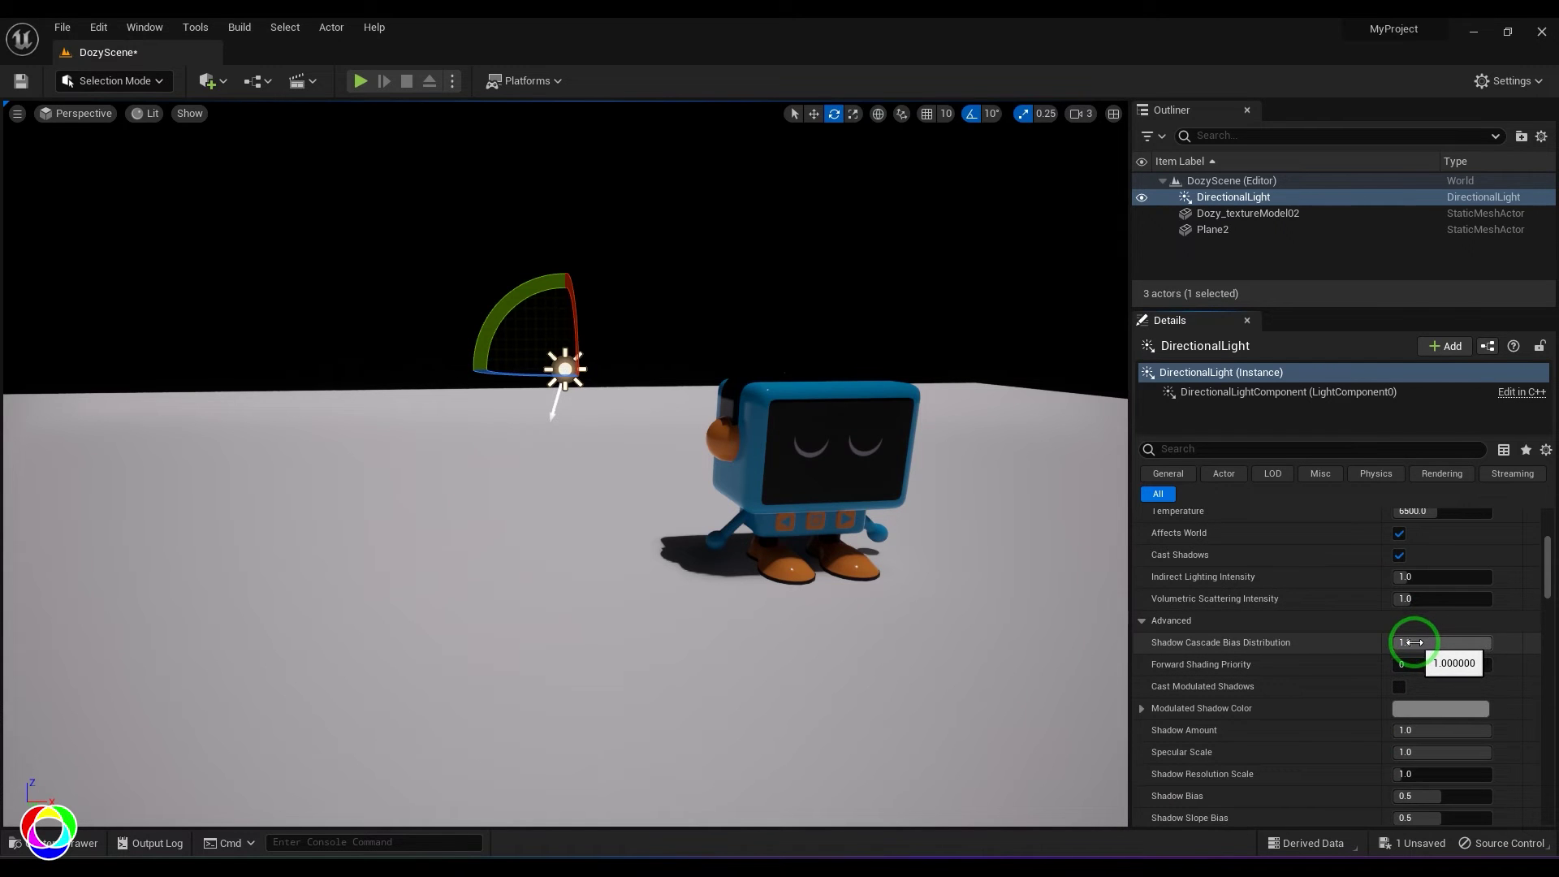
{"action": "left_click", "coordinate": [222, 85]}
{"action": "mouse_move", "coordinate": [285, 231]}
{"action": "left_click_drag", "start_coordinate": [403, 256], "coordinate": [596, 448]}
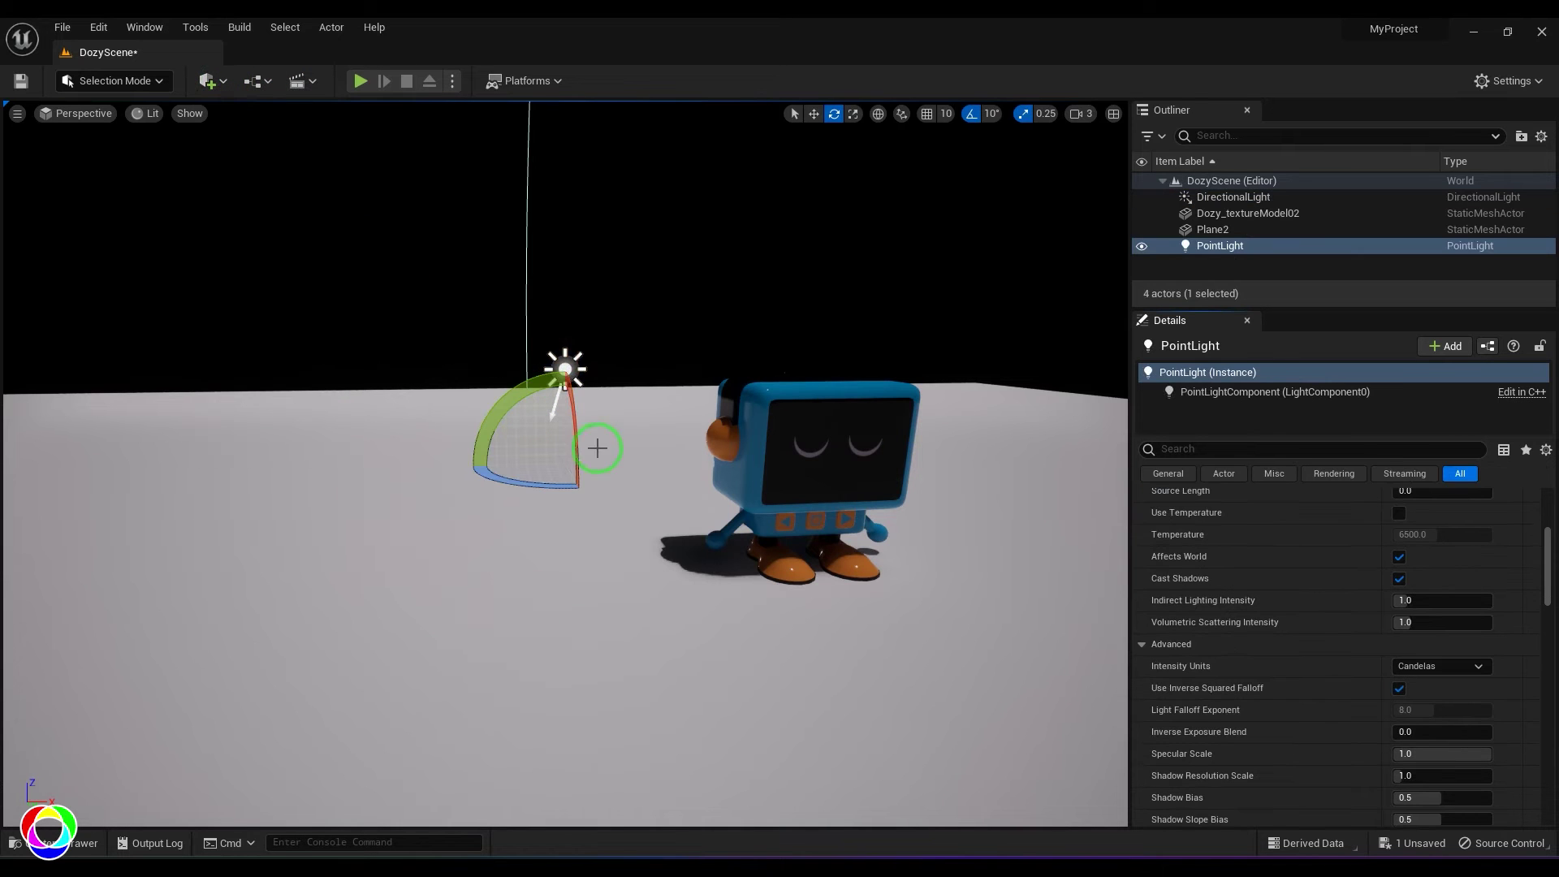
{"action": "key", "text": "w"}
{"action": "left_click_drag", "start_coordinate": [565, 373], "coordinate": [439, 309]}
{"action": "left_click", "coordinate": [1443, 666]}
{"action": "left_click", "coordinate": [1443, 666]}
{"action": "left_click", "coordinate": [1441, 665]}
{"action": "left_click", "coordinate": [1421, 712]}
{"action": "left_click_drag", "start_coordinate": [1535, 623], "coordinate": [1535, 582]}
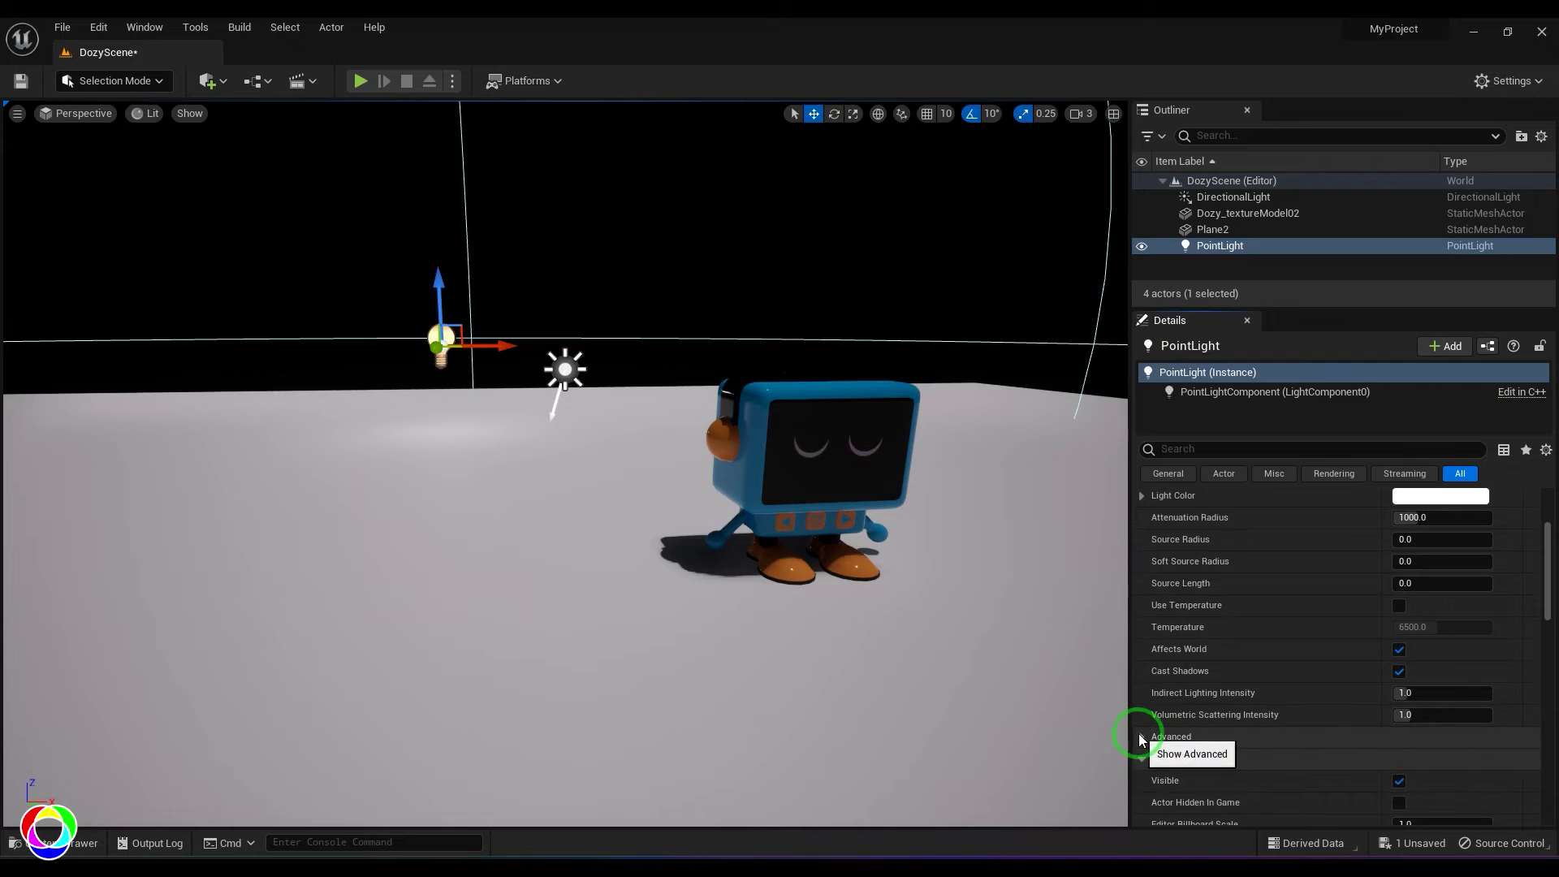
{"action": "left_click", "coordinate": [1478, 760]}
{"action": "left_click", "coordinate": [1392, 739]}
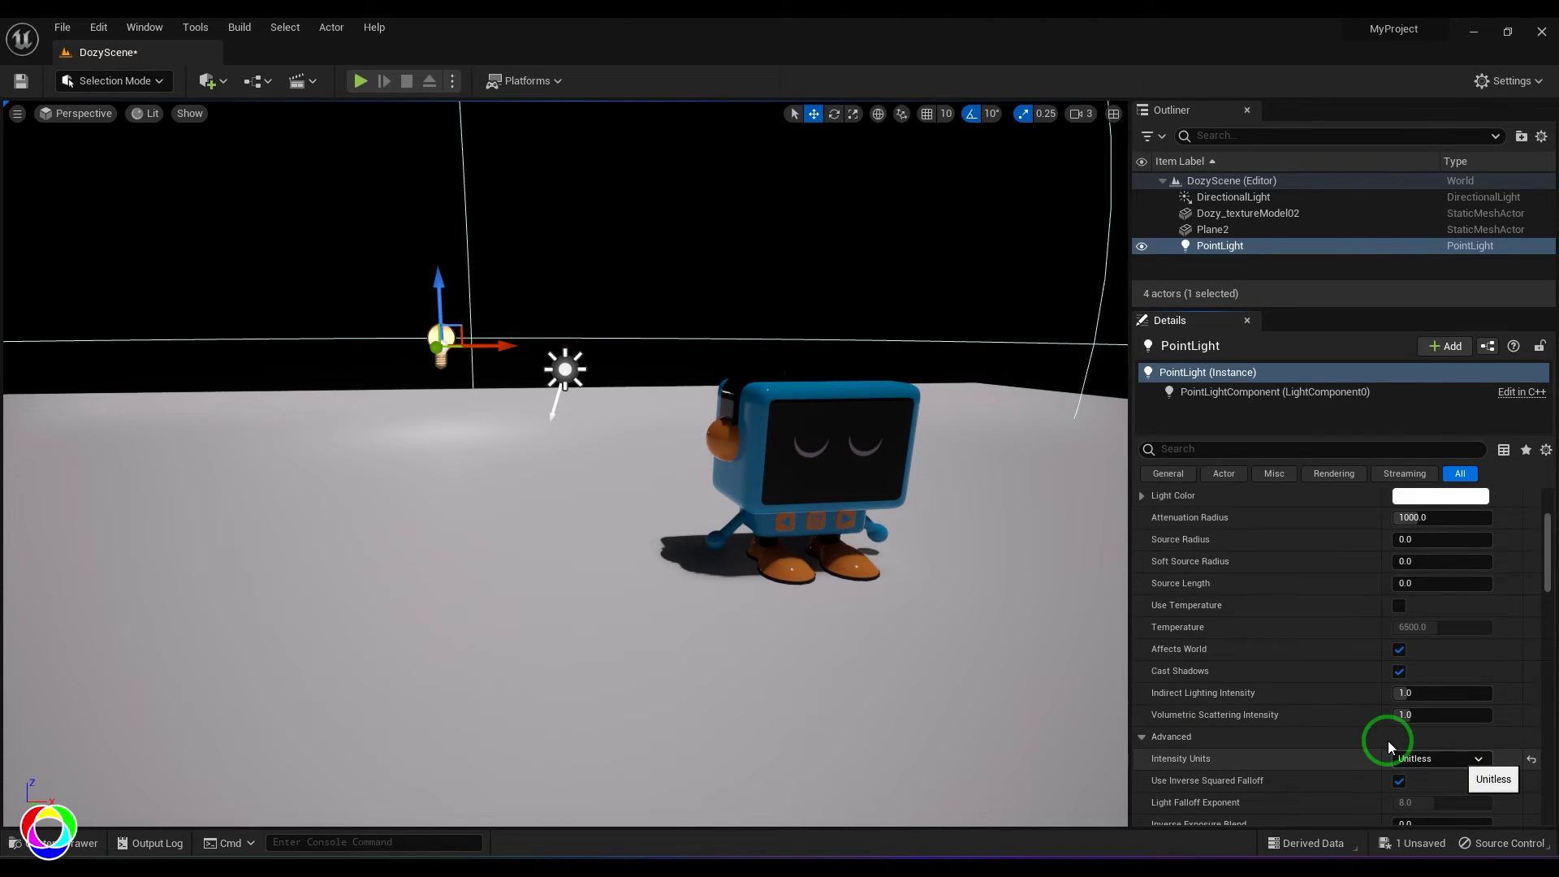
{"action": "key", "text": "Delete"}
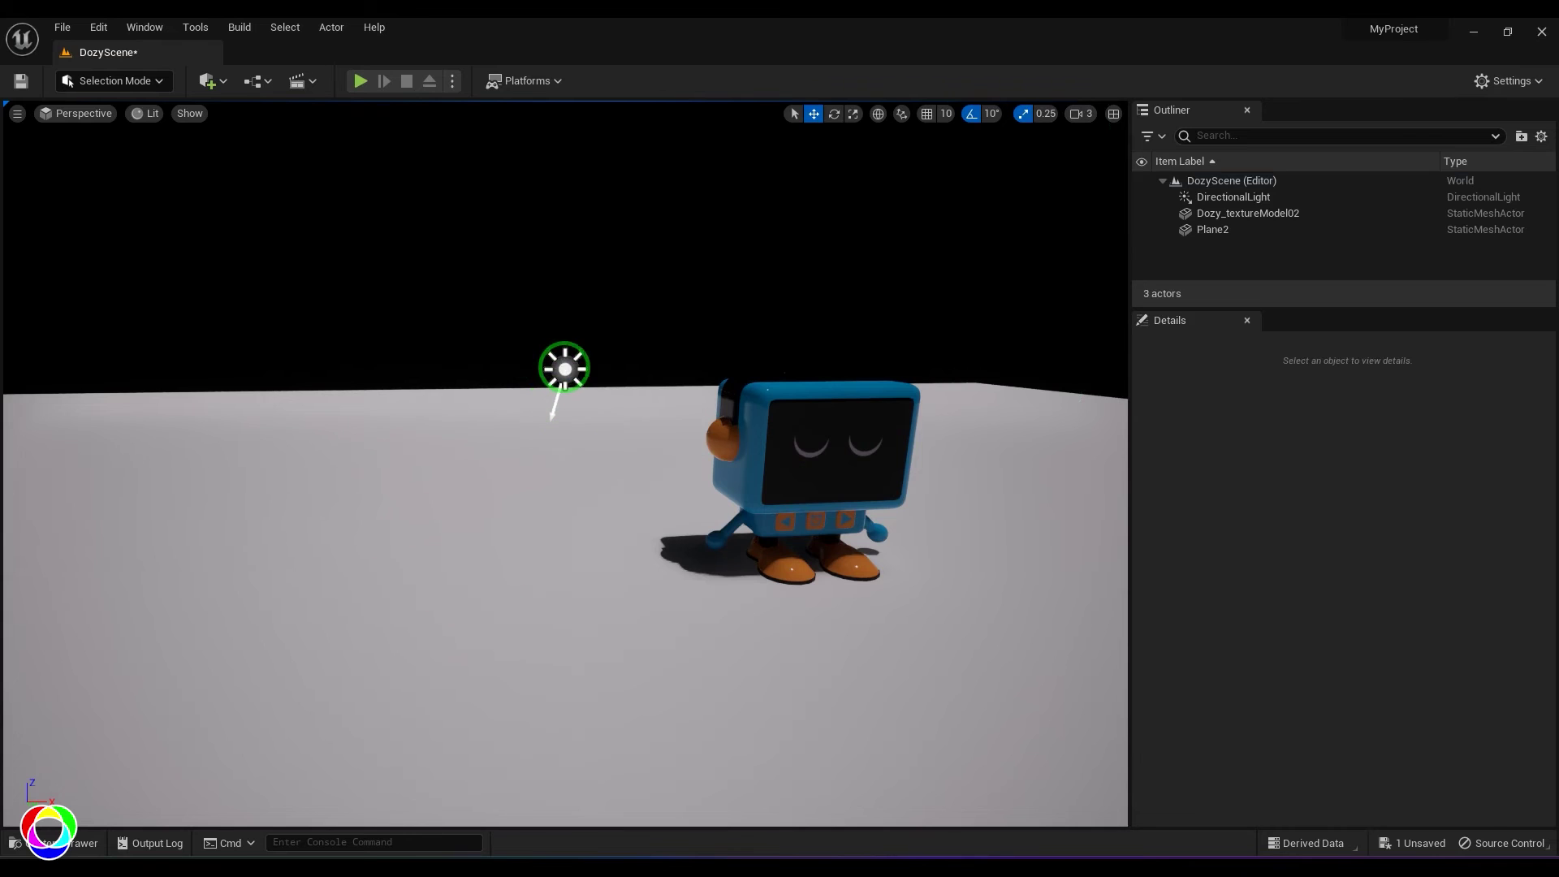
- Select the DirectionalLight and rotate it so the robot's shadow stretches right
{"action": "left_click", "coordinate": [565, 370]}
{"action": "scroll", "coordinate": [1169, 569], "scroll_direction": "up", "scroll_amount": 3}
{"action": "scroll", "coordinate": [1159, 715], "scroll_direction": "down", "scroll_amount": 5}
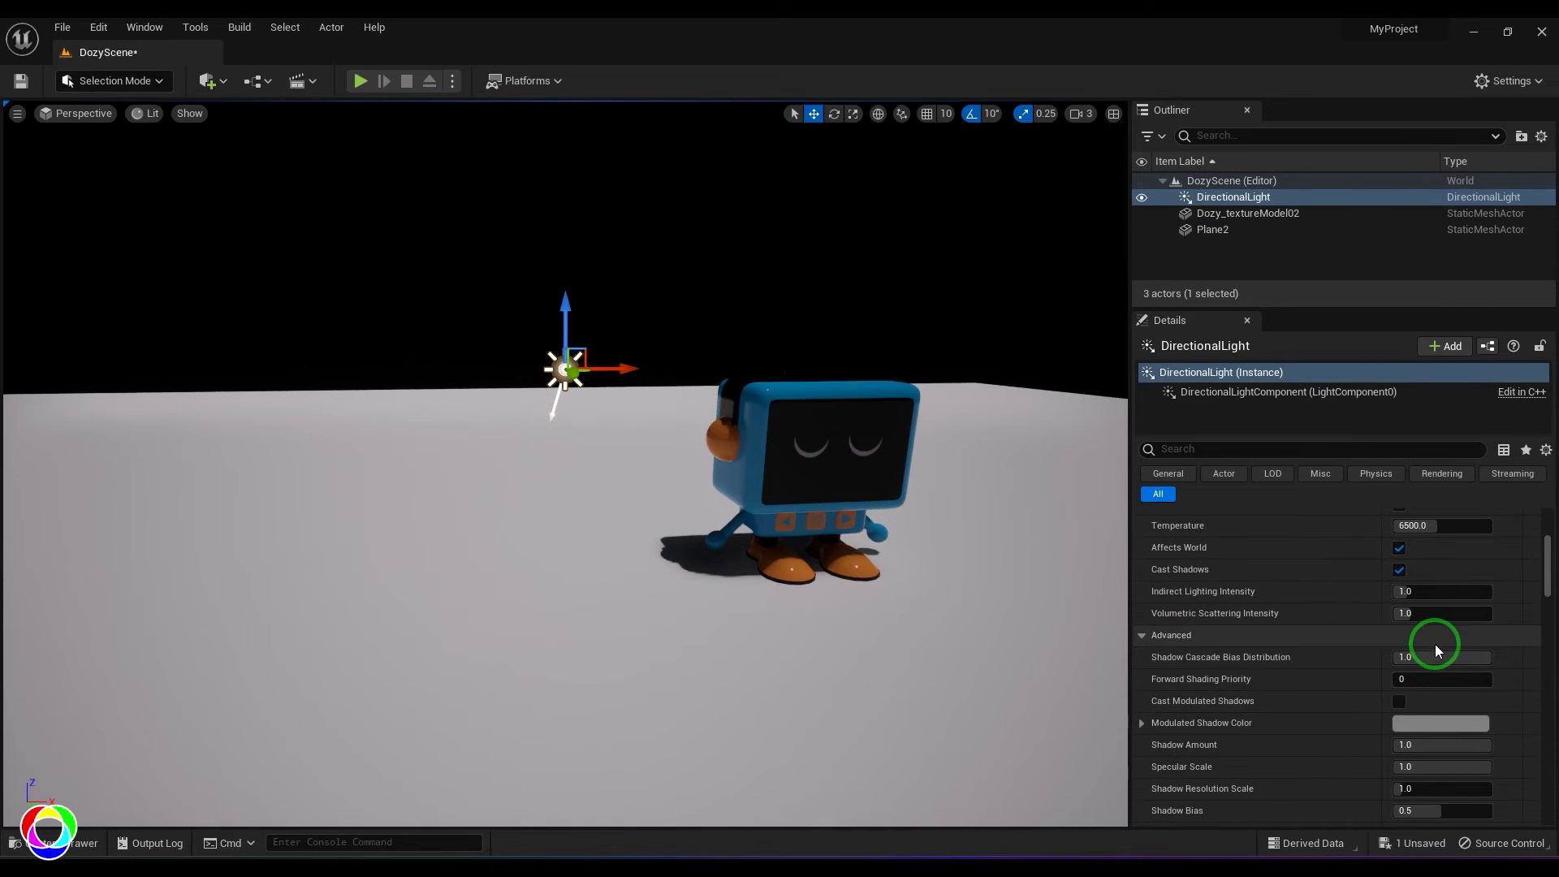
{"action": "left_click_drag", "start_coordinate": [566, 316], "coordinate": [578, 247]}
{"action": "key", "text": "e"}
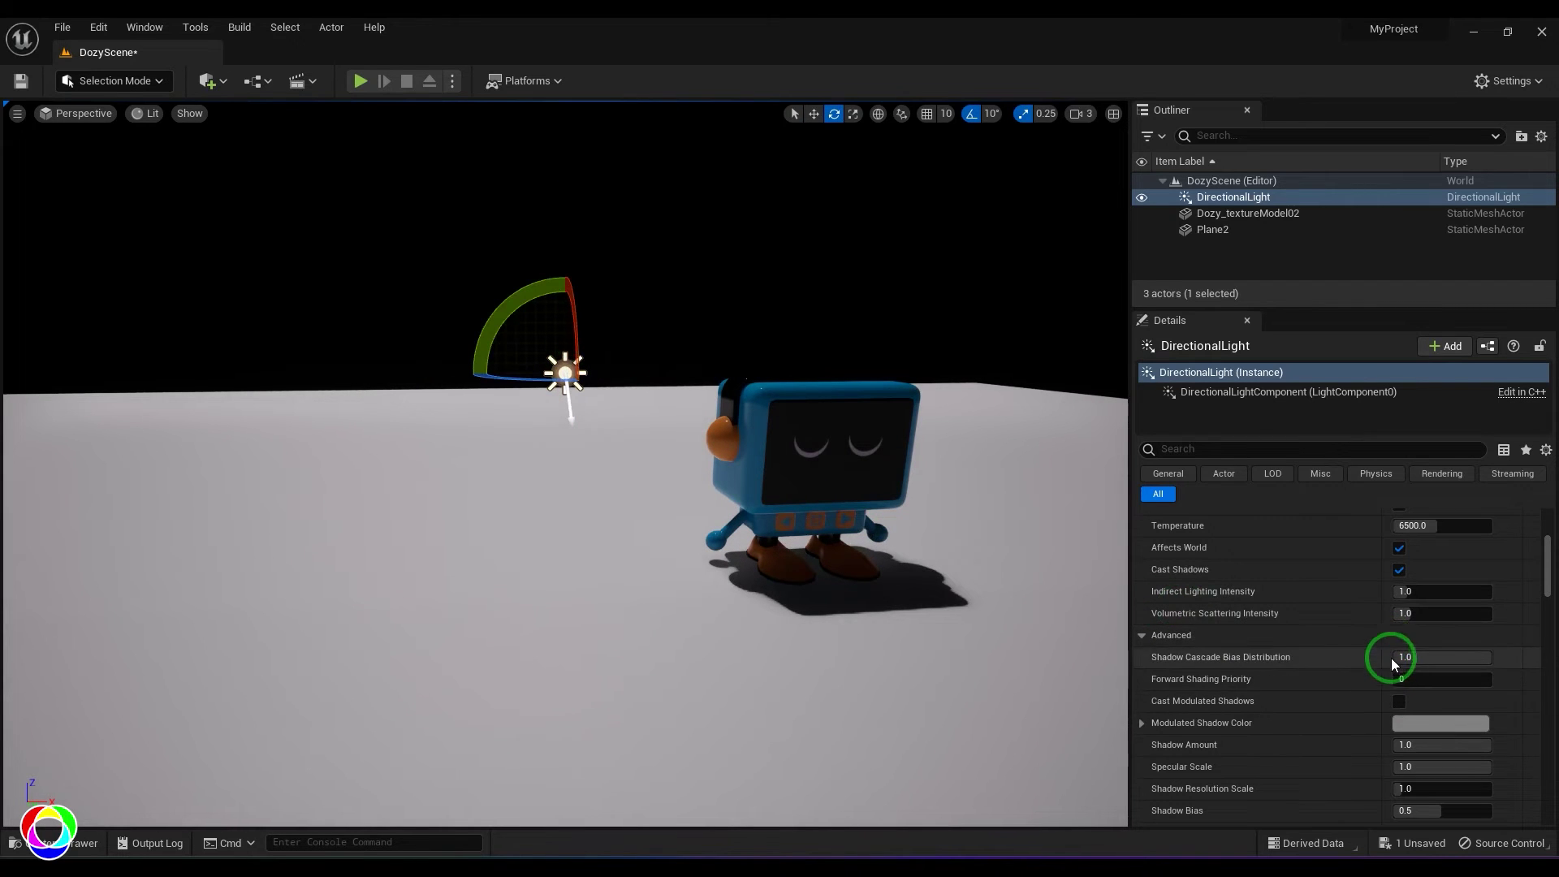
{"action": "scroll", "coordinate": [1391, 656], "scroll_direction": "up", "scroll_amount": 3}
{"action": "scroll", "coordinate": [1391, 654], "scroll_direction": "up", "scroll_amount": 2}
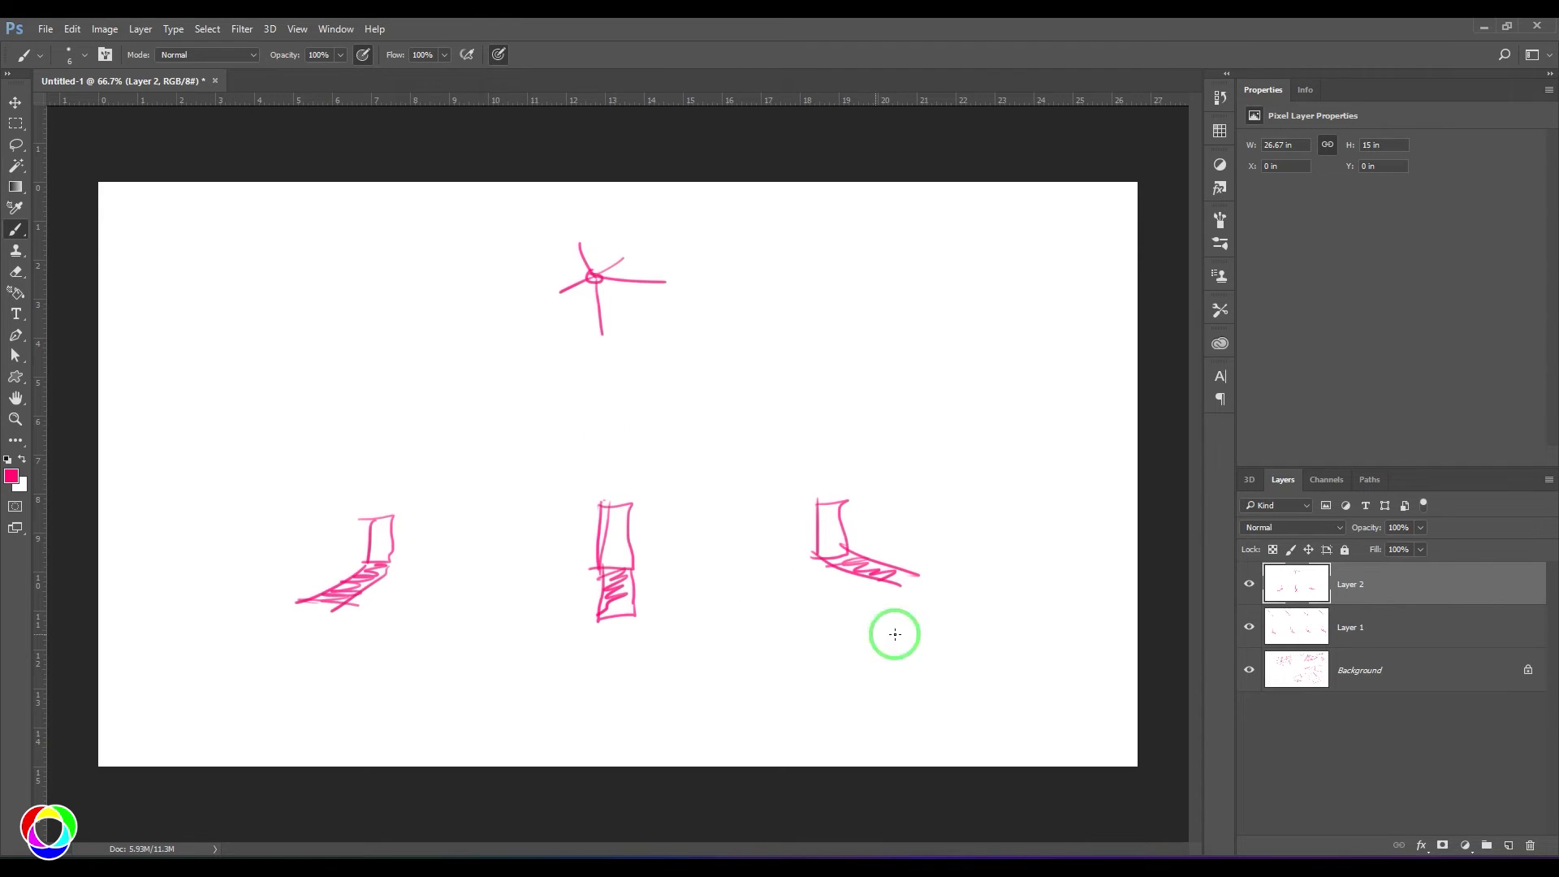
- Hide Layer 2, switch to Layer 1, and add diagonal strokes over the second arrow
{"action": "left_click", "coordinate": [1249, 585]}
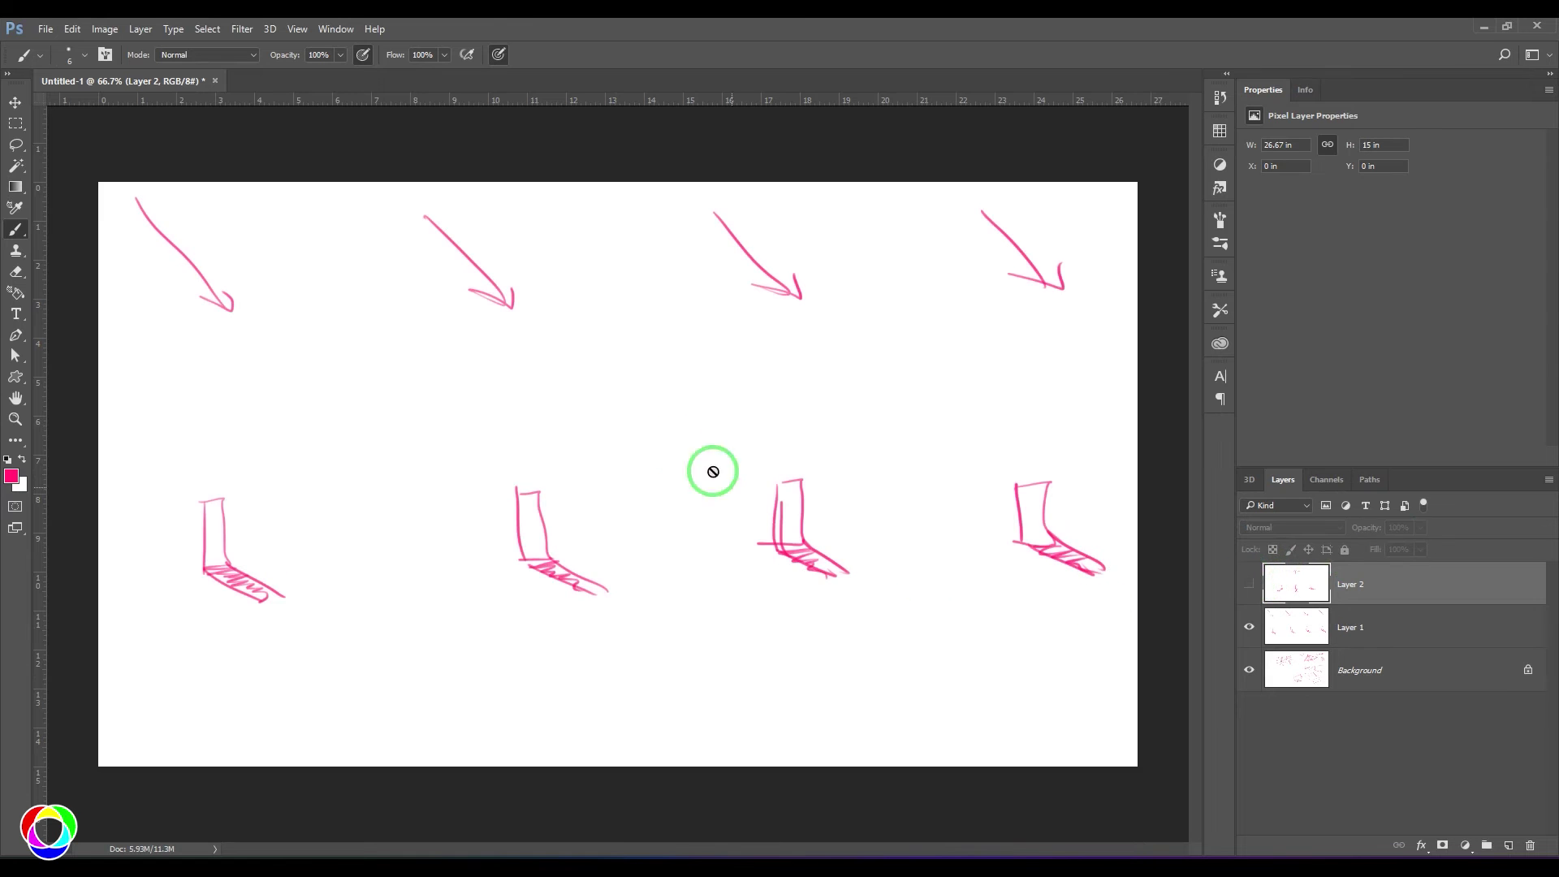
{"action": "left_click", "coordinate": [1436, 623]}
{"action": "left_click_drag", "start_coordinate": [446, 202], "coordinate": [452, 317]}
{"action": "left_click_drag", "start_coordinate": [422, 204], "coordinate": [504, 320]}
{"action": "left_click_drag", "start_coordinate": [425, 209], "coordinate": [471, 302]}
- Sketch a hooked arrow with ray strokes, redo them after undo, and add rays further right
{"action": "mouse_move", "coordinate": [625, 254]}
{"action": "left_mouse_down"}
{"action": "mouse_move", "coordinate": [710, 374]}
{"action": "mouse_move", "coordinate": [647, 362]}
{"action": "left_mouse_up"}
{"action": "left_click_drag", "start_coordinate": [637, 254], "coordinate": [675, 361]}
{"action": "left_click_drag", "start_coordinate": [632, 252], "coordinate": [682, 369]}
{"action": "left_click_drag", "start_coordinate": [640, 256], "coordinate": [678, 378]}
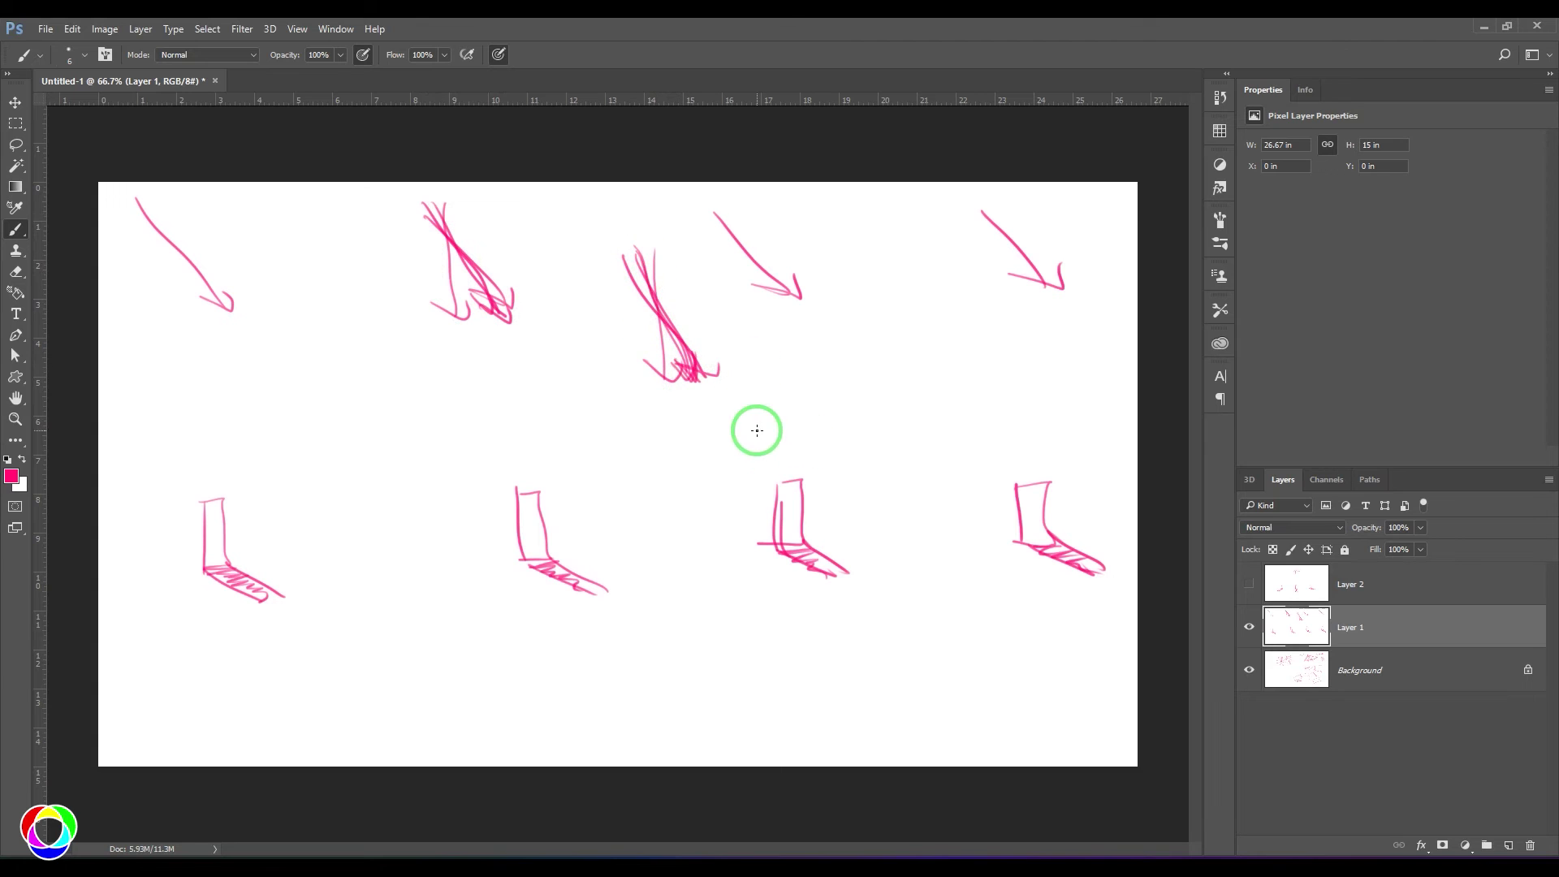
{"action": "mouse_move", "coordinate": [630, 259]}
{"action": "left_mouse_down"}
{"action": "mouse_move", "coordinate": [682, 337]}
{"action": "mouse_move", "coordinate": [686, 374]}
{"action": "left_mouse_up"}
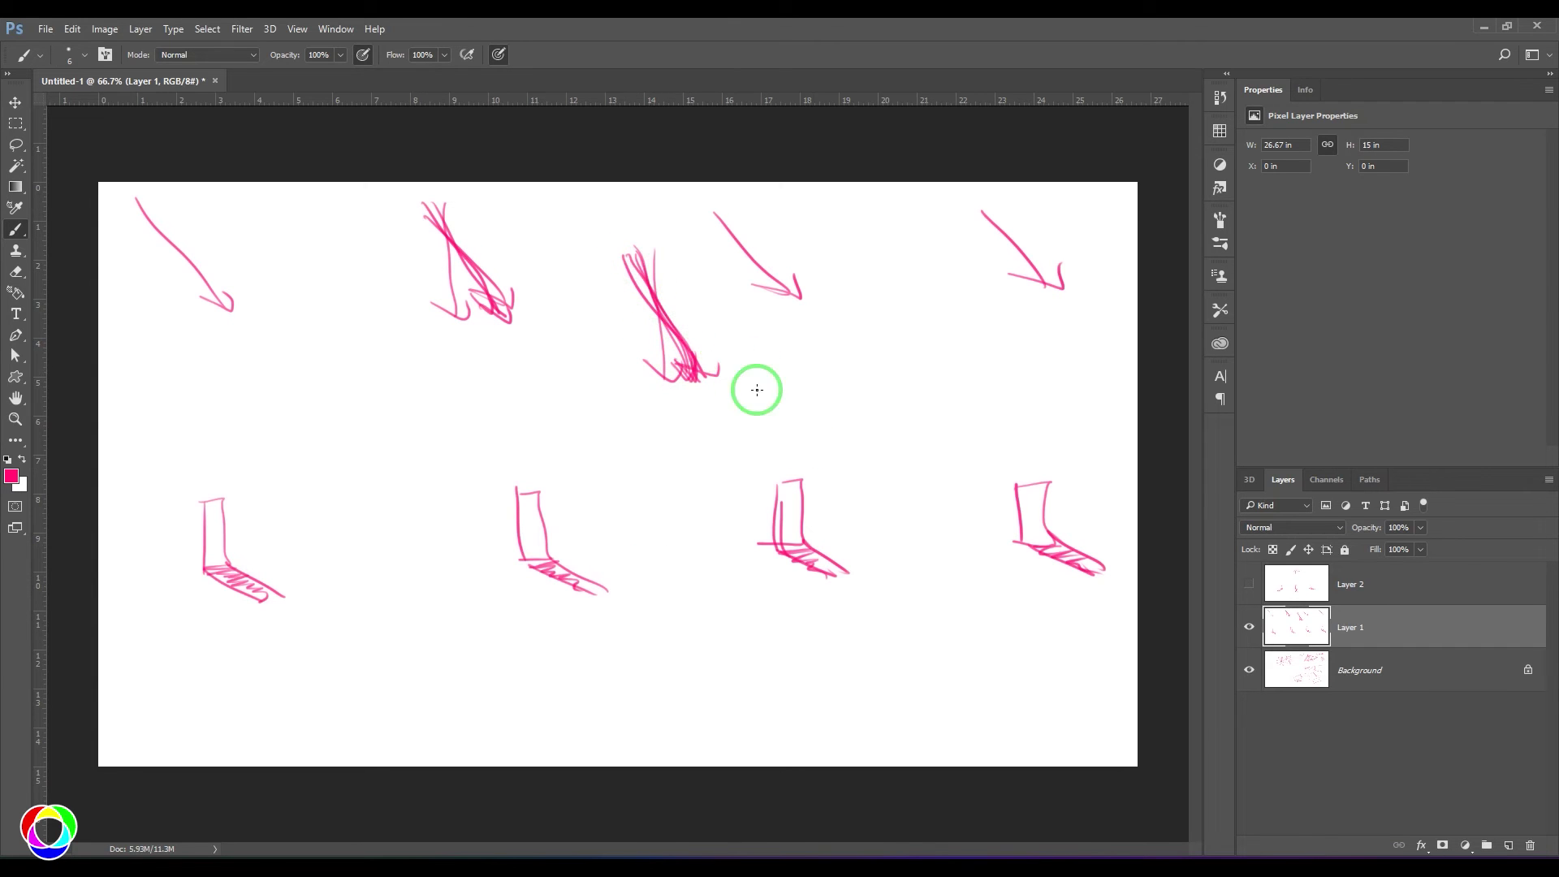
{"action": "key", "text": "ctrl+alt+z"}
{"action": "key", "text": "ctrl+alt+z"}
{"action": "key", "text": "ctrl+alt+z"}
{"action": "left_click_drag", "start_coordinate": [655, 292], "coordinate": [633, 250]}
{"action": "left_click_drag", "start_coordinate": [917, 284], "coordinate": [940, 388]}
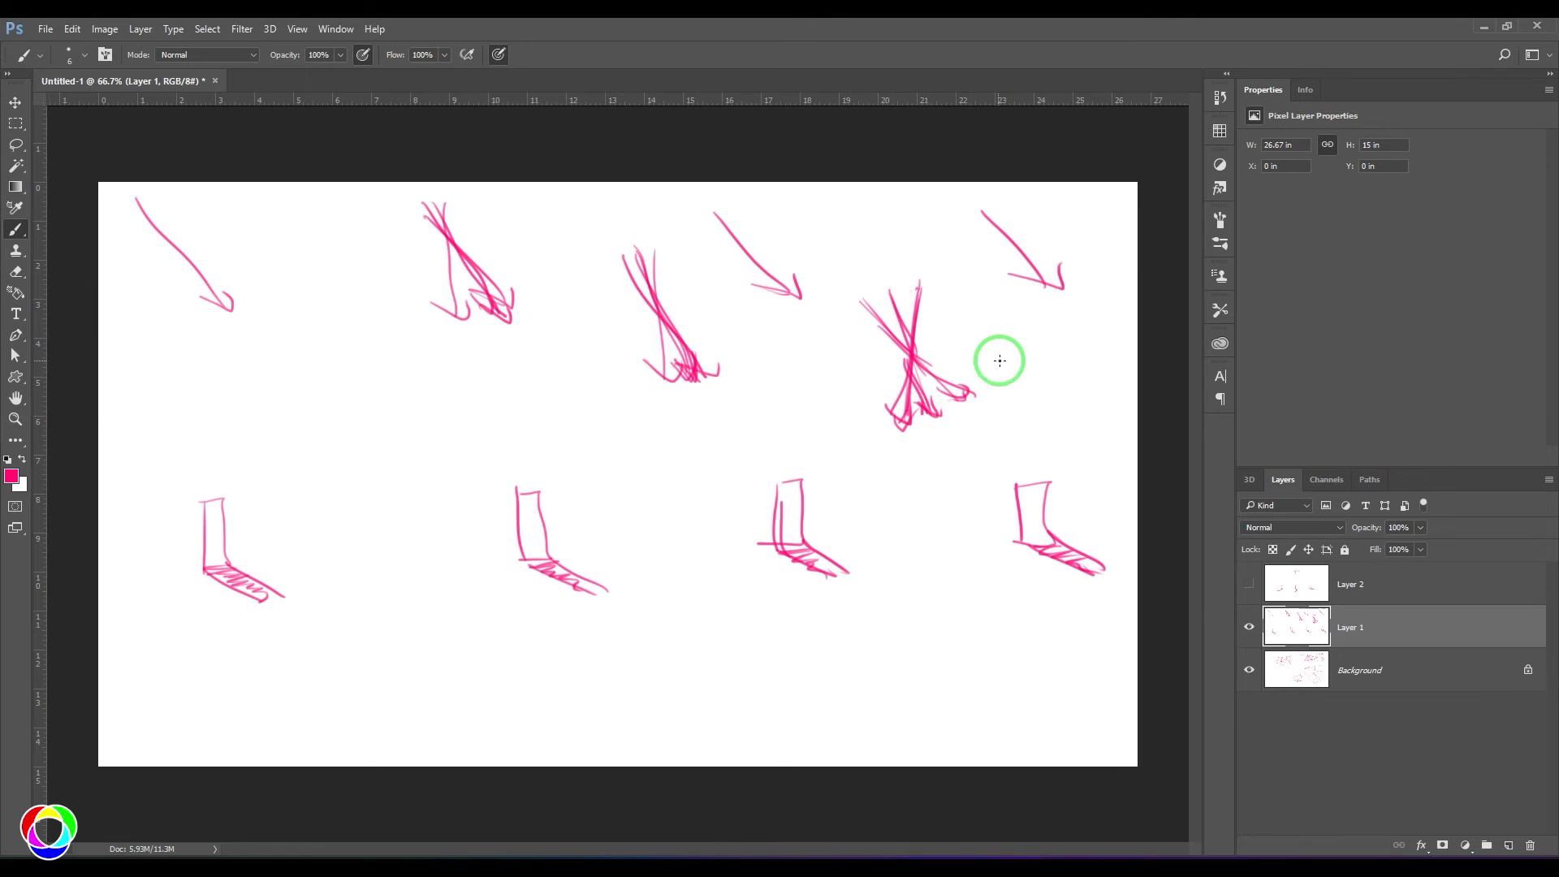
- Sketch small crossing lines and a hooked X shape below the arrows
{"action": "mouse_move", "coordinate": [676, 419]}
{"action": "left_mouse_down"}
{"action": "mouse_move", "coordinate": [675, 509]}
{"action": "mouse_move", "coordinate": [682, 477]}
{"action": "mouse_move", "coordinate": [707, 508]}
{"action": "left_mouse_up"}
{"action": "left_click_drag", "start_coordinate": [507, 354], "coordinate": [402, 467]}
{"action": "left_click_drag", "start_coordinate": [411, 362], "coordinate": [560, 451]}
{"action": "mouse_move", "coordinate": [457, 359]}
{"action": "left_mouse_down"}
{"action": "mouse_move", "coordinate": [479, 477]}
{"action": "mouse_move", "coordinate": [570, 456]}
{"action": "left_mouse_up"}
{"action": "left_click_drag", "start_coordinate": [405, 464], "coordinate": [439, 474]}
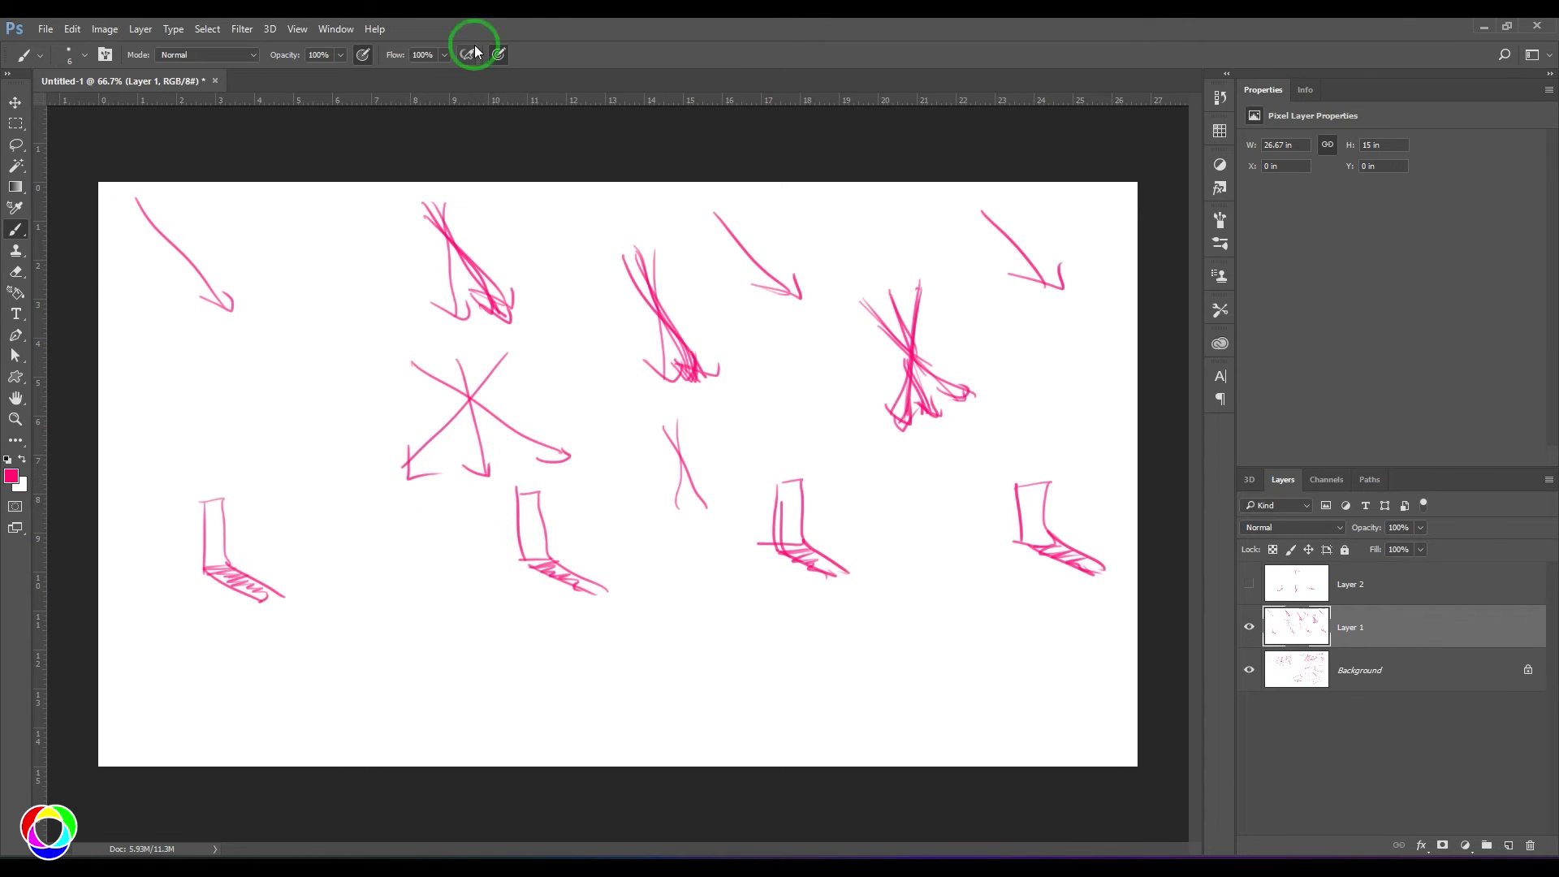
- Minimise Photoshop and open the Source Angle field in Unreal Engine without changing it
{"action": "left_click", "coordinate": [1489, 34]}
{"action": "left_click", "coordinate": [1402, 617]}
{"action": "key", "text": "Return"}
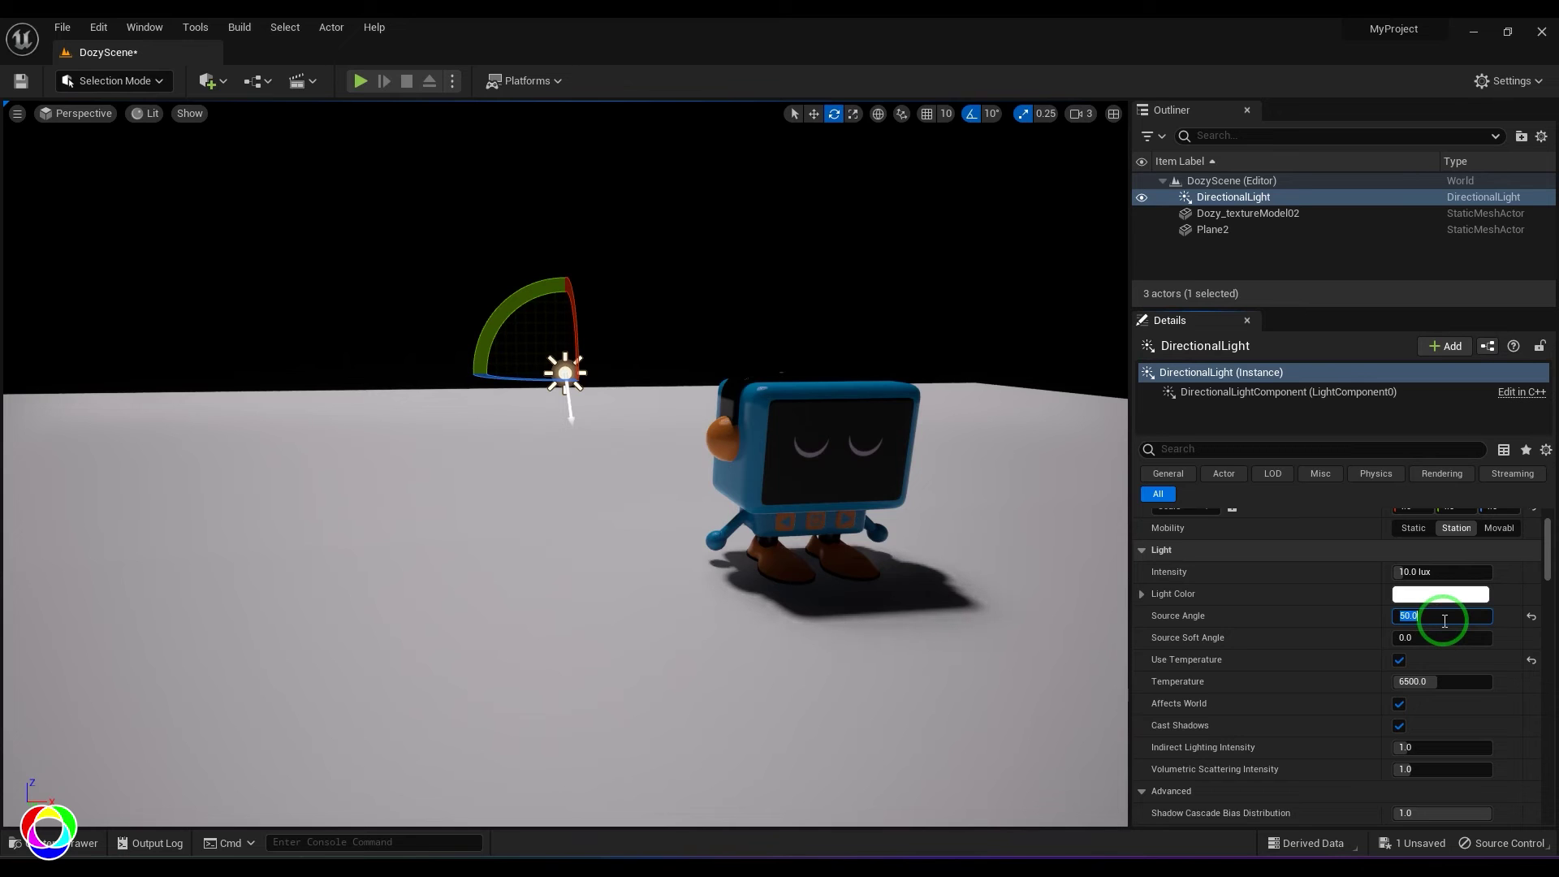
- Set Source Angle to 5.0 and raise Source Soft Angle to 5.0
{"action": "left_click", "coordinate": [1531, 616]}
{"action": "left_click_drag", "start_coordinate": [1410, 619], "coordinate": [1431, 620]}
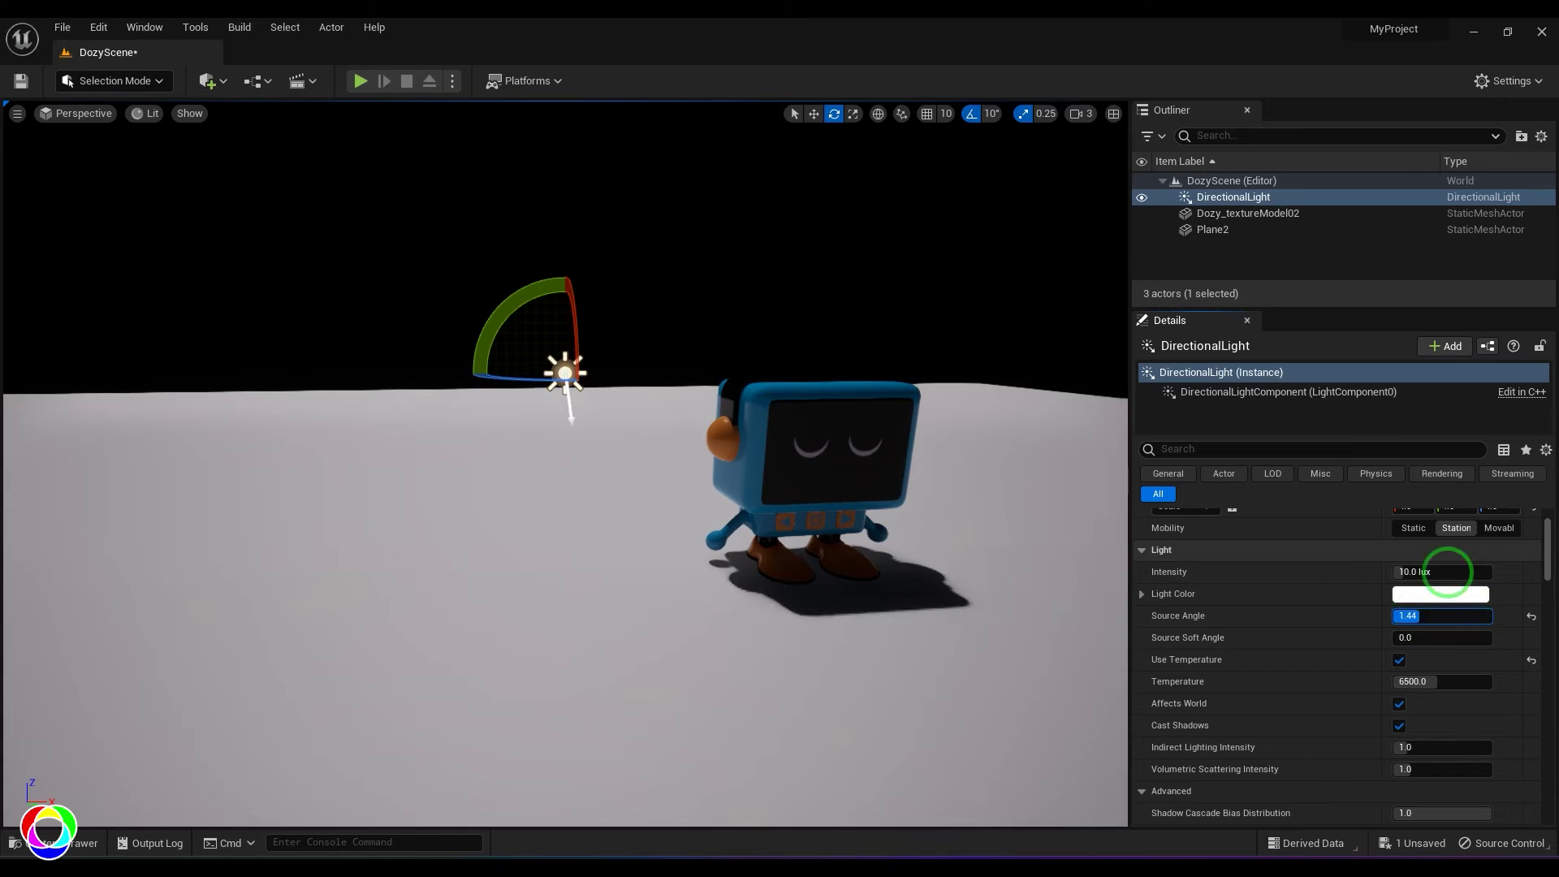
{"action": "type", "text": "5"}
{"action": "key", "text": "Return"}
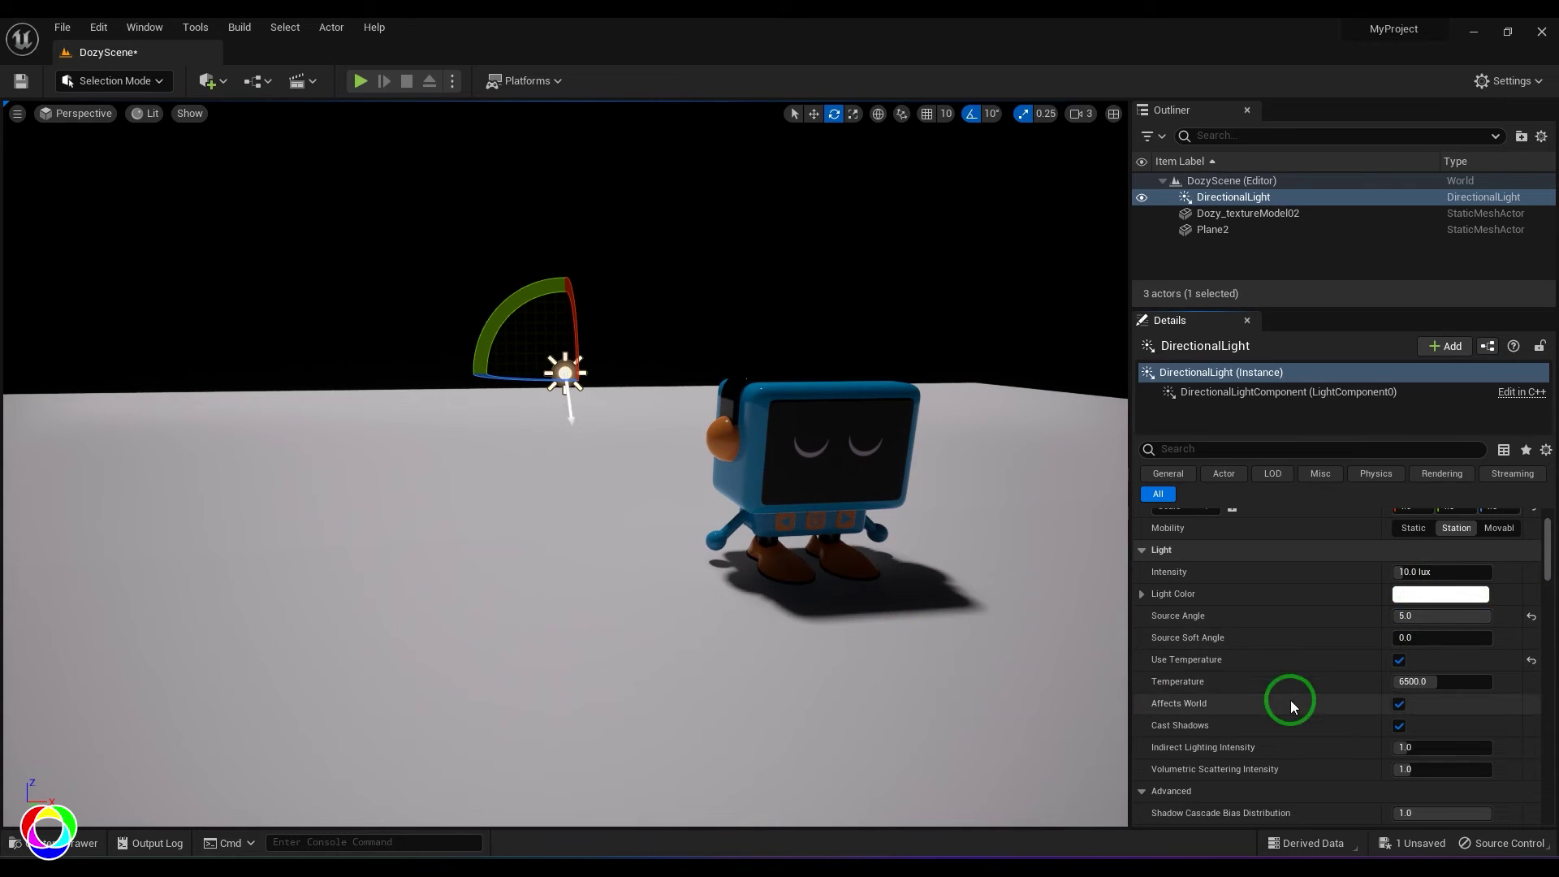
{"action": "left_click_drag", "start_coordinate": [1406, 636], "coordinate": [1318, 614]}
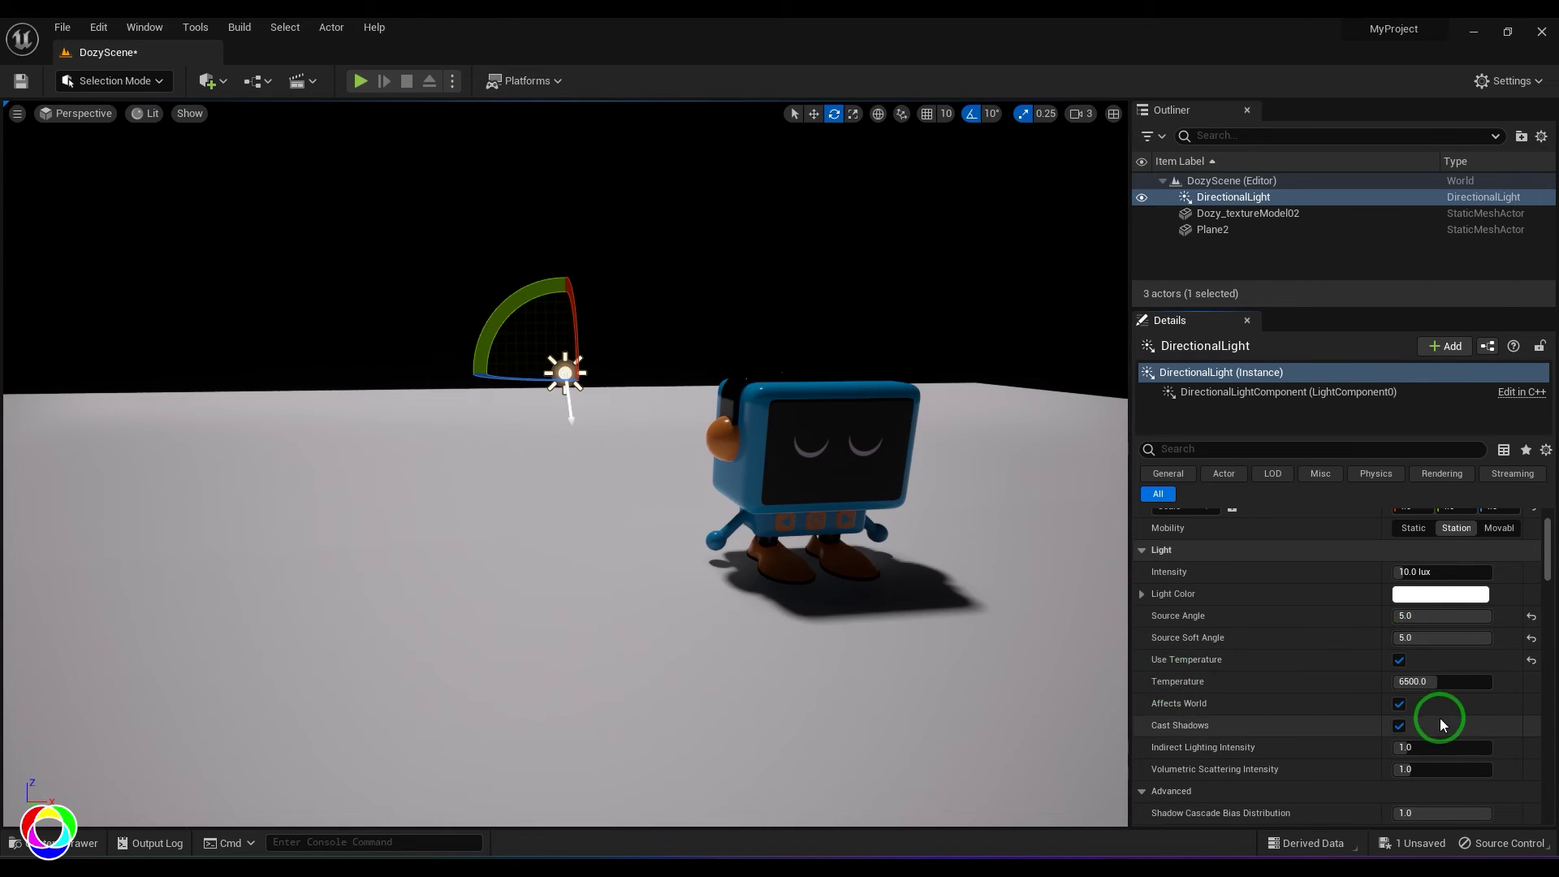
- Test Intensity and Indirect Lighting Intensity changes, then reset both to default
{"action": "mouse_move", "coordinate": [1416, 572]}
{"action": "left_mouse_down"}
{"action": "mouse_move", "coordinate": [1454, 568]}
{"action": "mouse_move", "coordinate": [1425, 572]}
{"action": "left_mouse_up"}
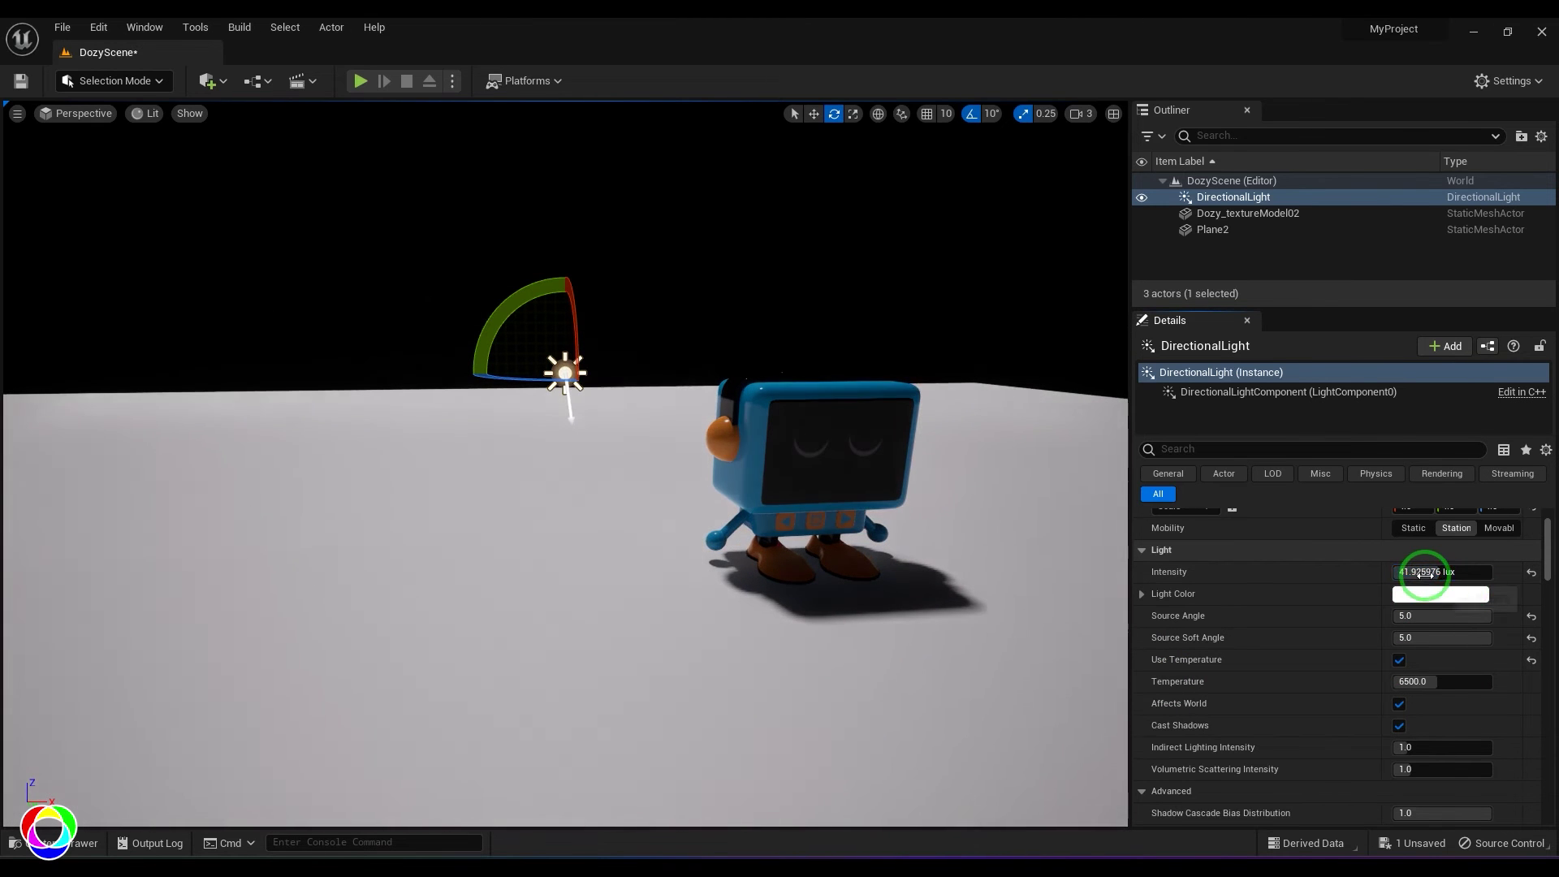
{"action": "left_click", "coordinate": [1532, 573]}
{"action": "scroll", "coordinate": [1446, 707], "scroll_direction": "down", "scroll_amount": 2}
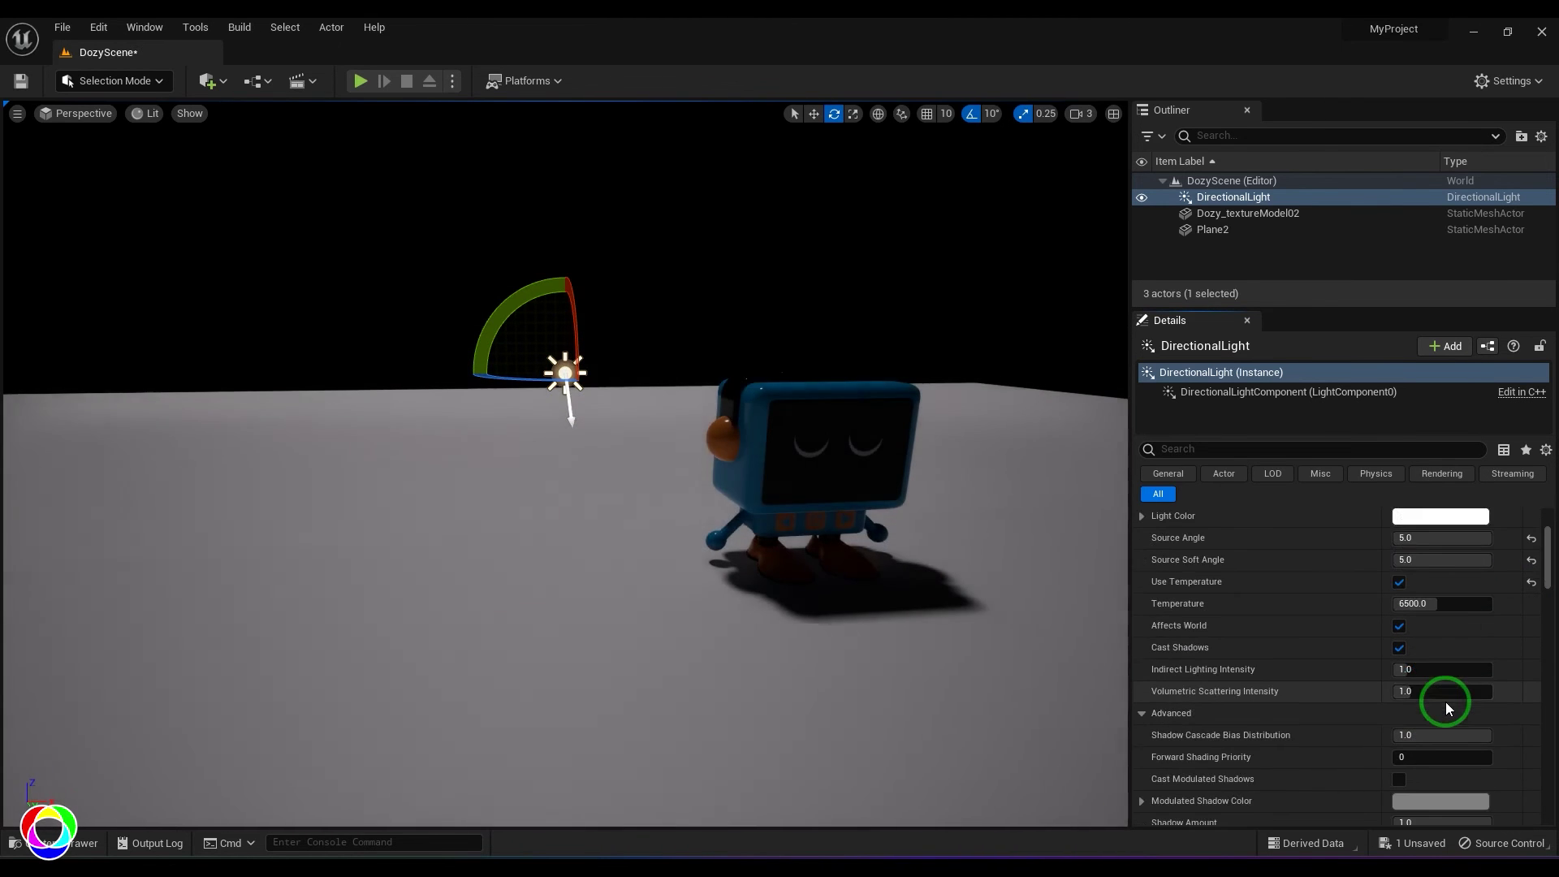
{"action": "left_click_drag", "start_coordinate": [1405, 668], "coordinate": [1535, 688]}
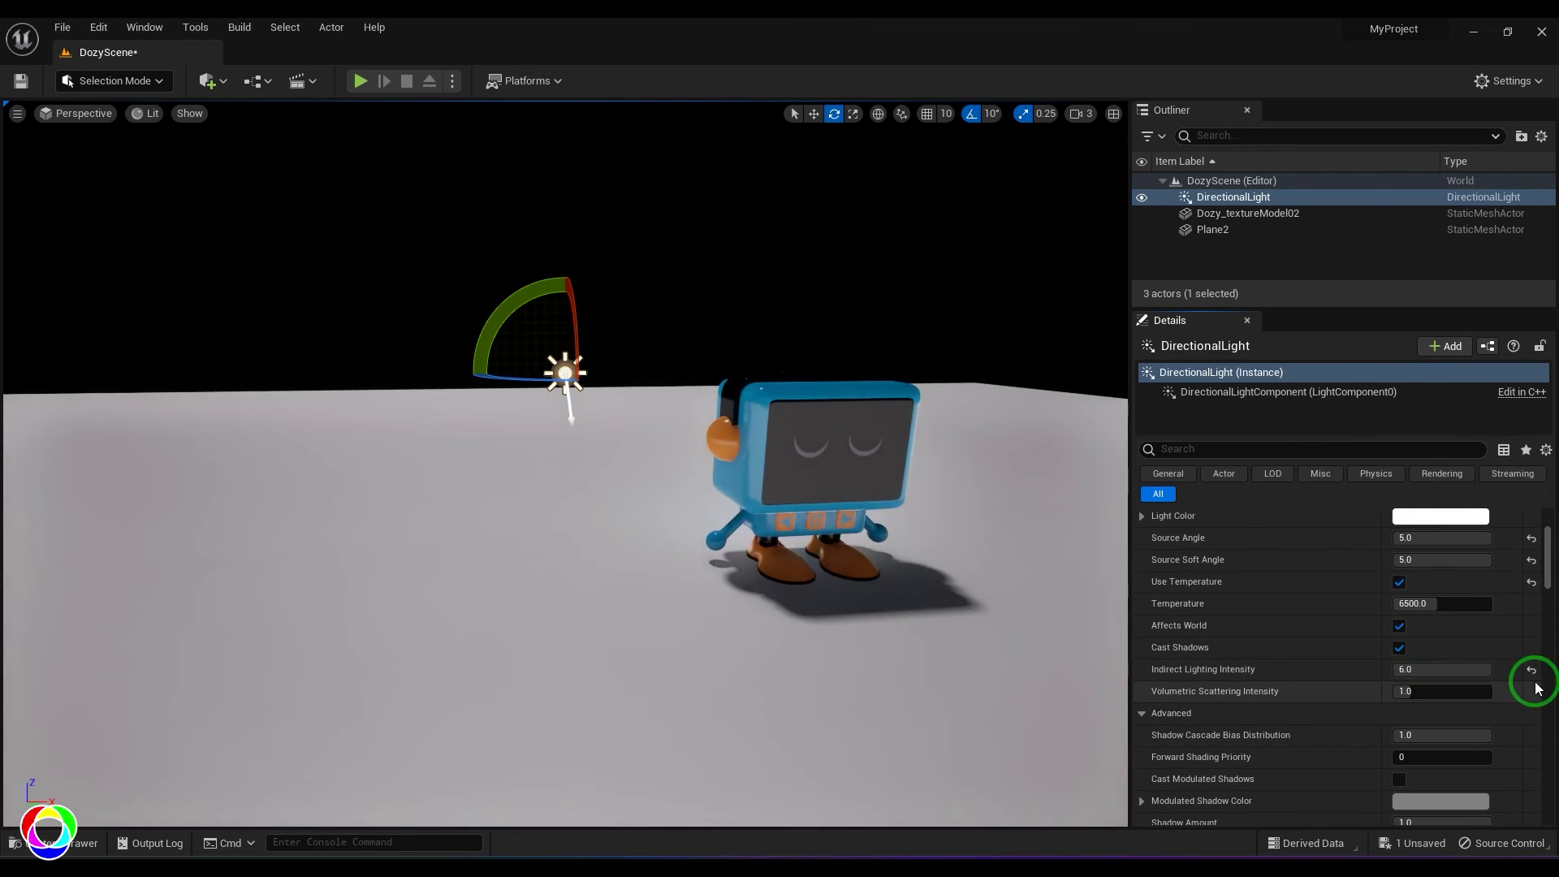
{"action": "left_click", "coordinate": [1532, 669]}
- Drop the directional light's specular scale to 0, then reset it to the default 1.0
{"action": "scroll", "coordinate": [1380, 715], "scroll_direction": "down", "scroll_amount": 3}
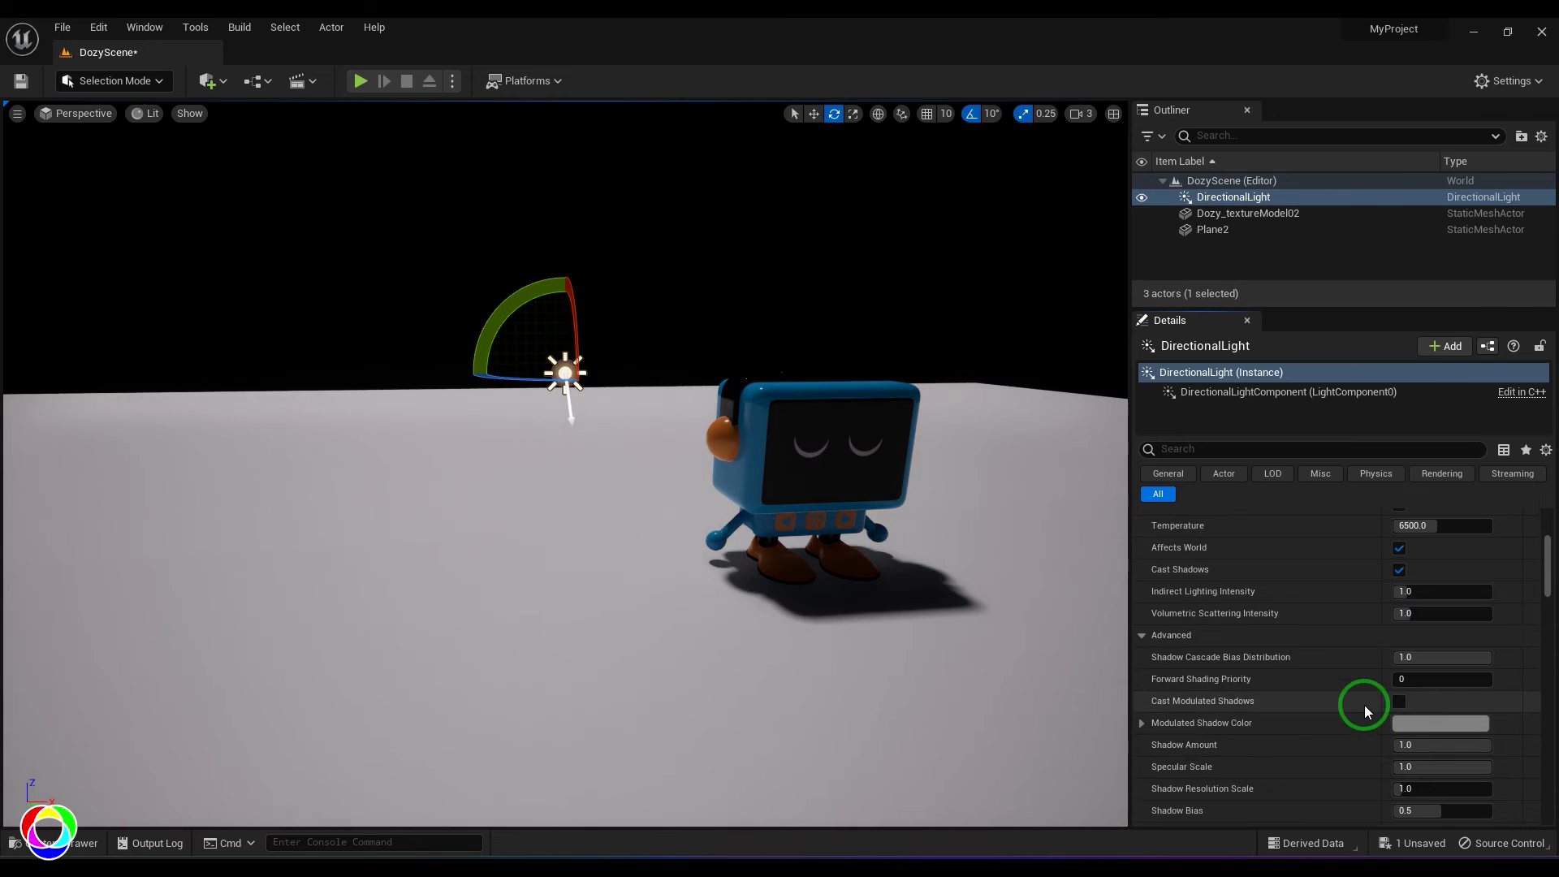
{"action": "scroll", "coordinate": [1364, 711], "scroll_direction": "down", "scroll_amount": 1}
{"action": "scroll", "coordinate": [1362, 694], "scroll_direction": "down", "scroll_amount": 2}
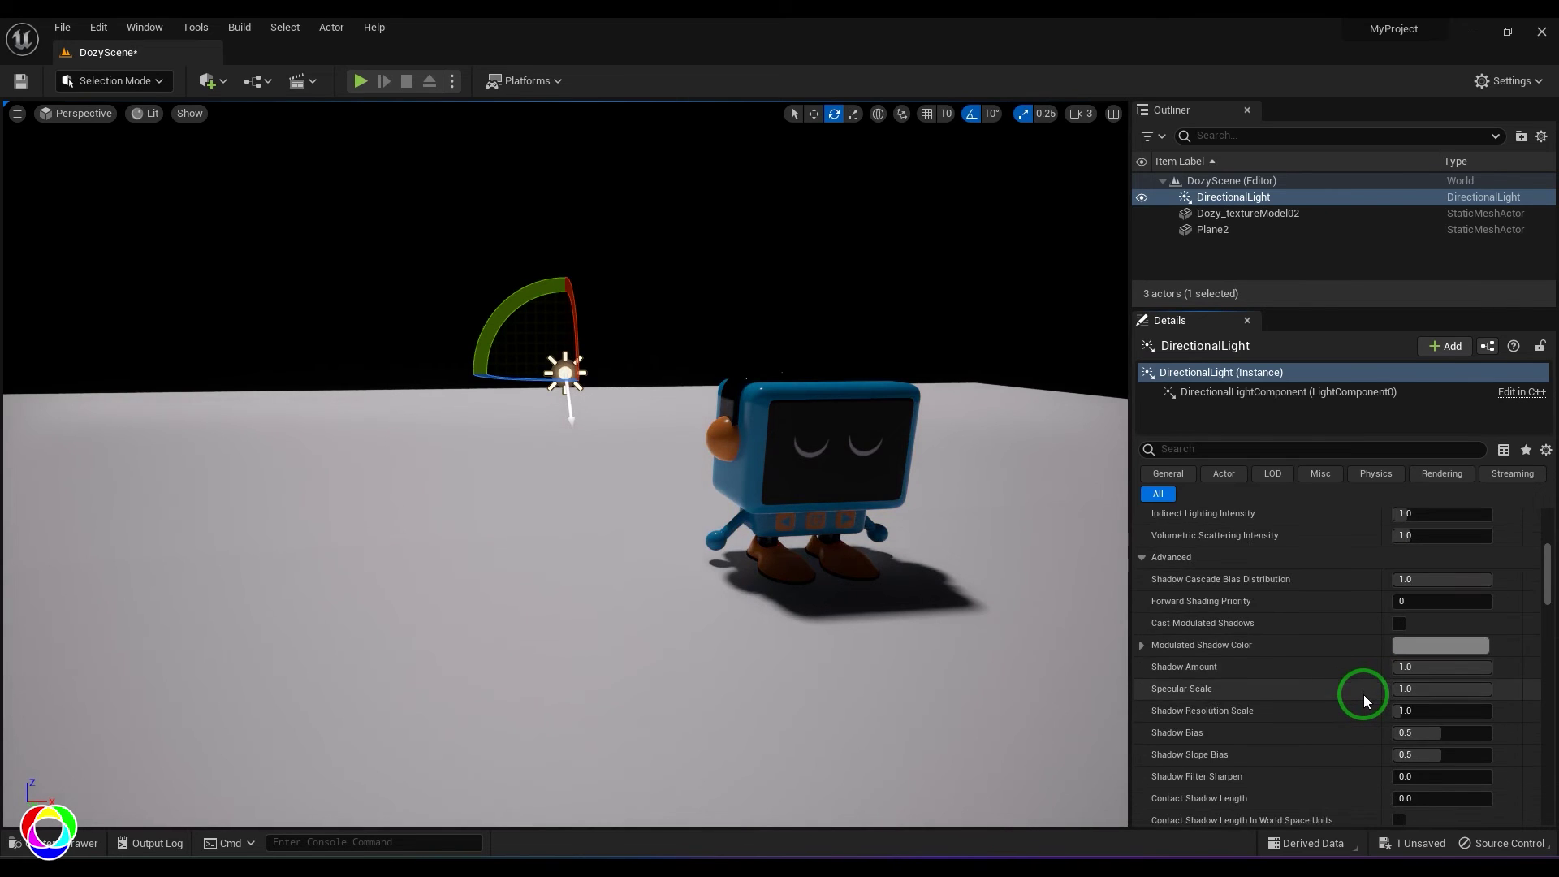
{"action": "left_click_drag", "start_coordinate": [1454, 664], "coordinate": [1264, 665]}
{"action": "left_click_drag", "start_coordinate": [1363, 673], "coordinate": [1284, 677]}
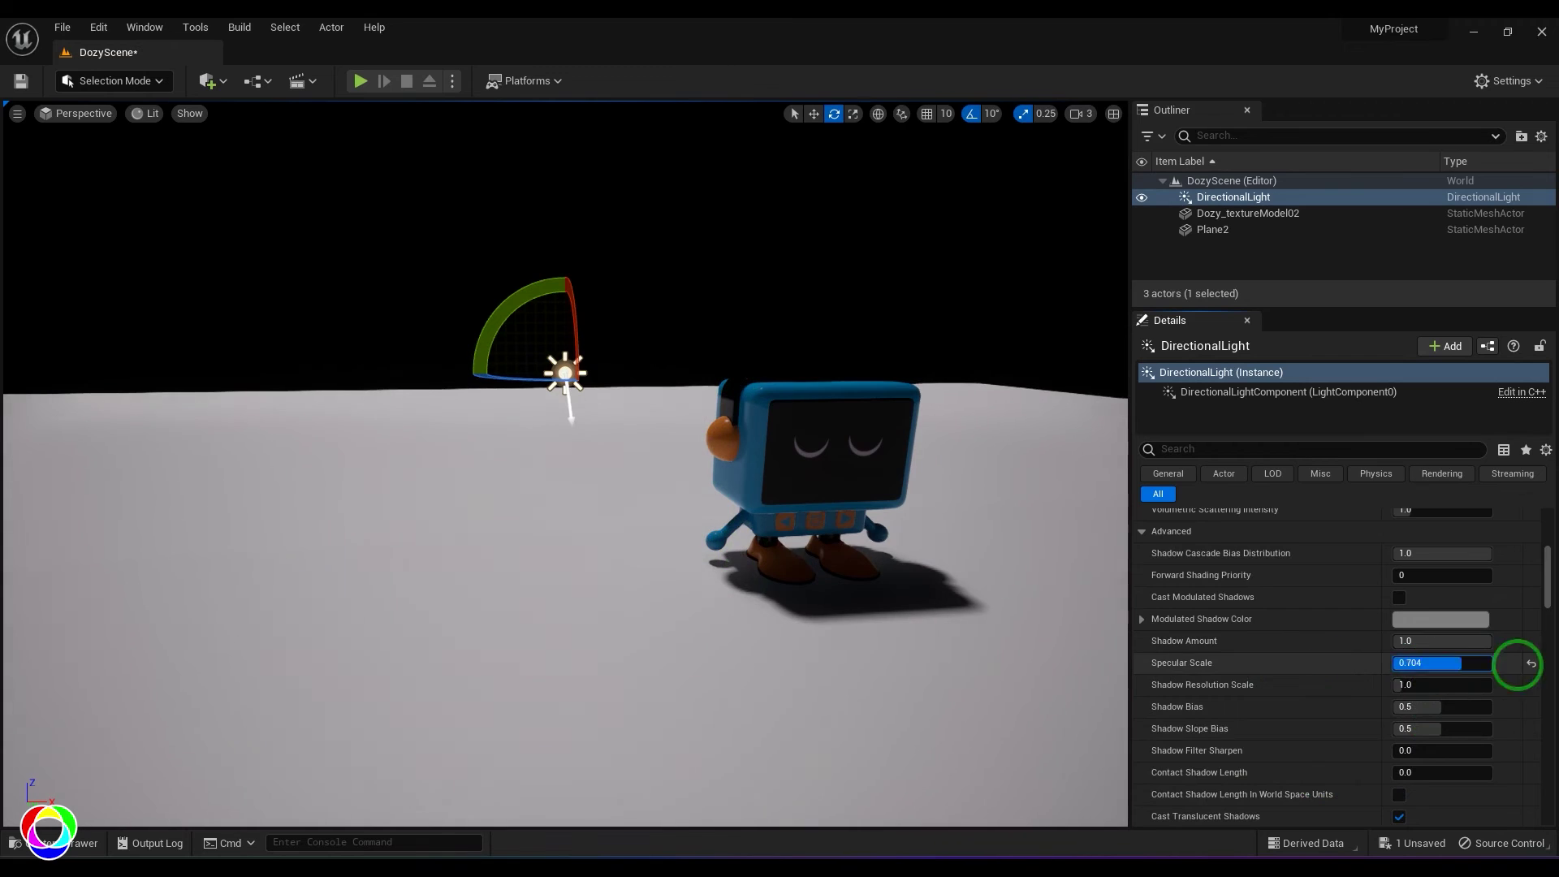
{"action": "left_click", "coordinate": [1532, 664]}
- Turn on Transmission for the directional light
{"action": "scroll", "coordinate": [1378, 741], "scroll_direction": "down", "scroll_amount": 4}
{"action": "scroll", "coordinate": [1374, 738], "scroll_direction": "down", "scroll_amount": 2}
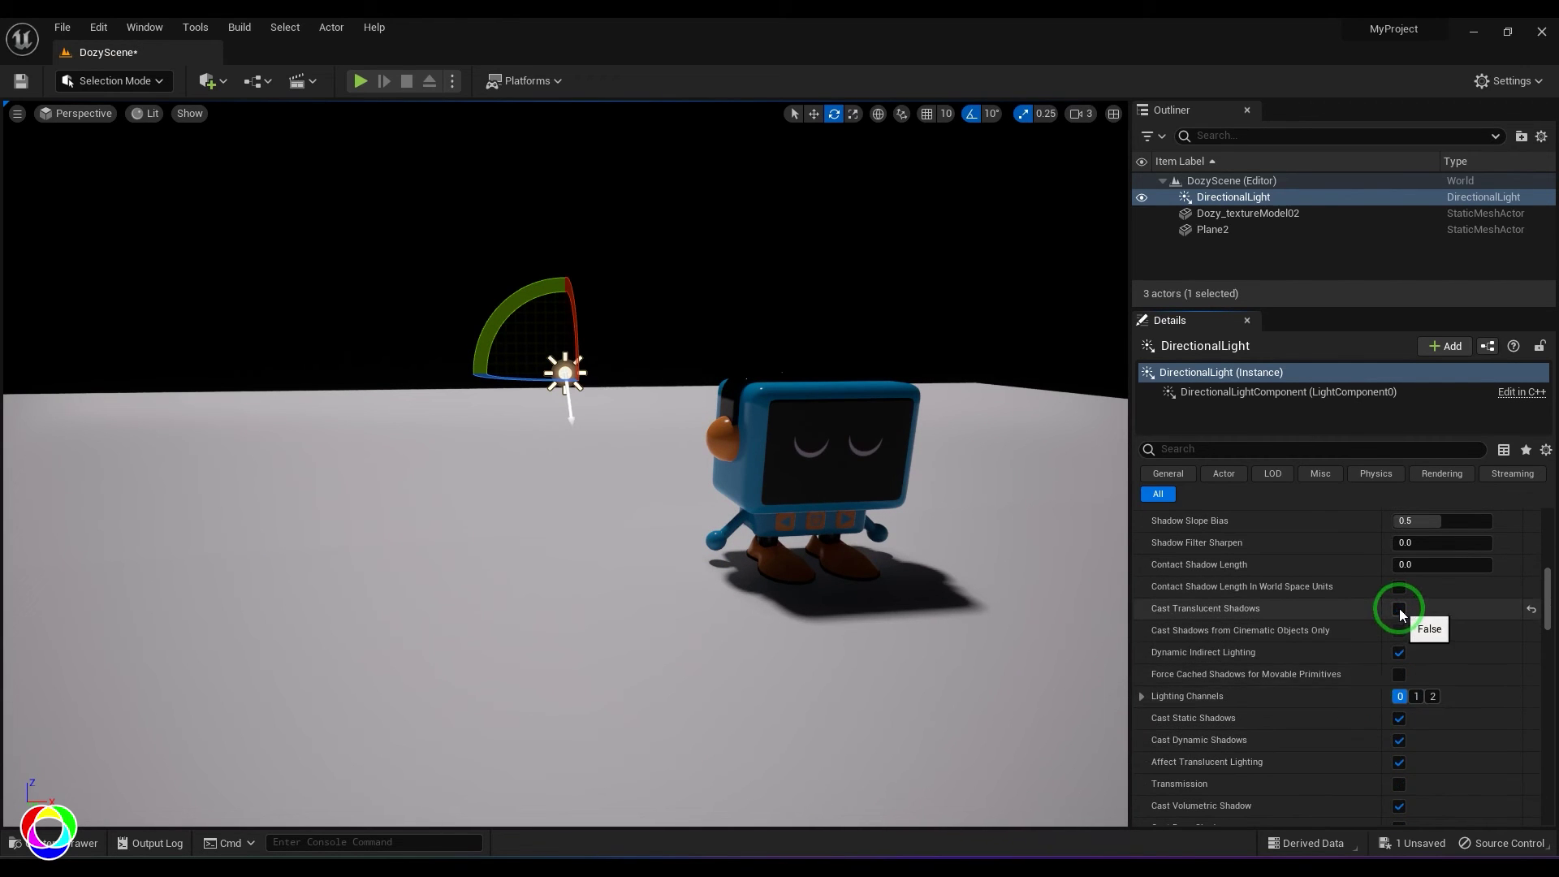
{"action": "scroll", "coordinate": [1381, 698], "scroll_direction": "down", "scroll_amount": 2}
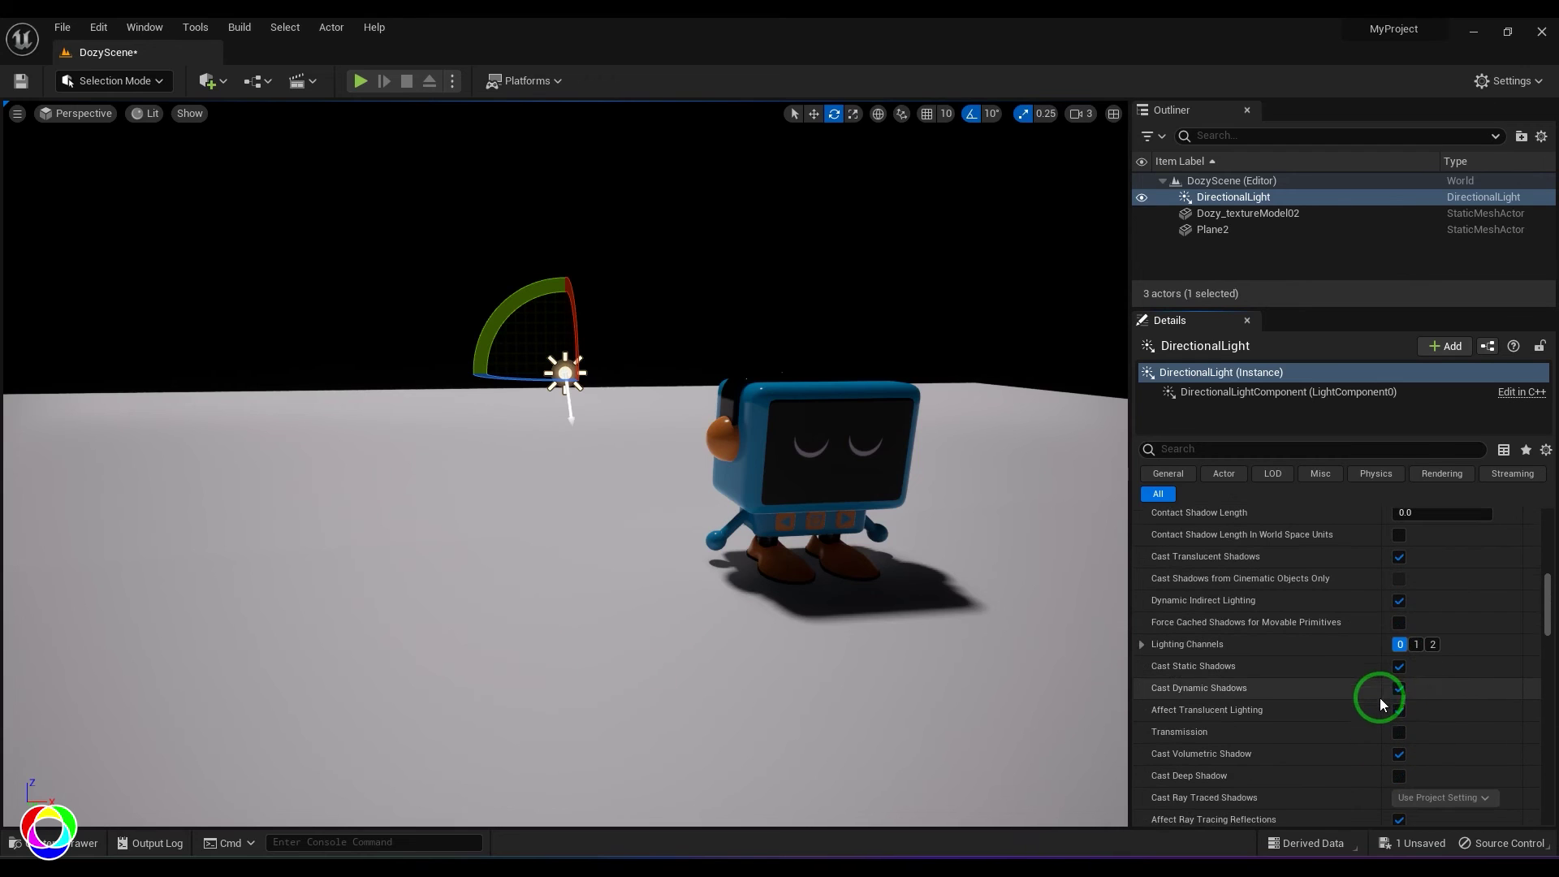
{"action": "left_click", "coordinate": [1399, 732]}
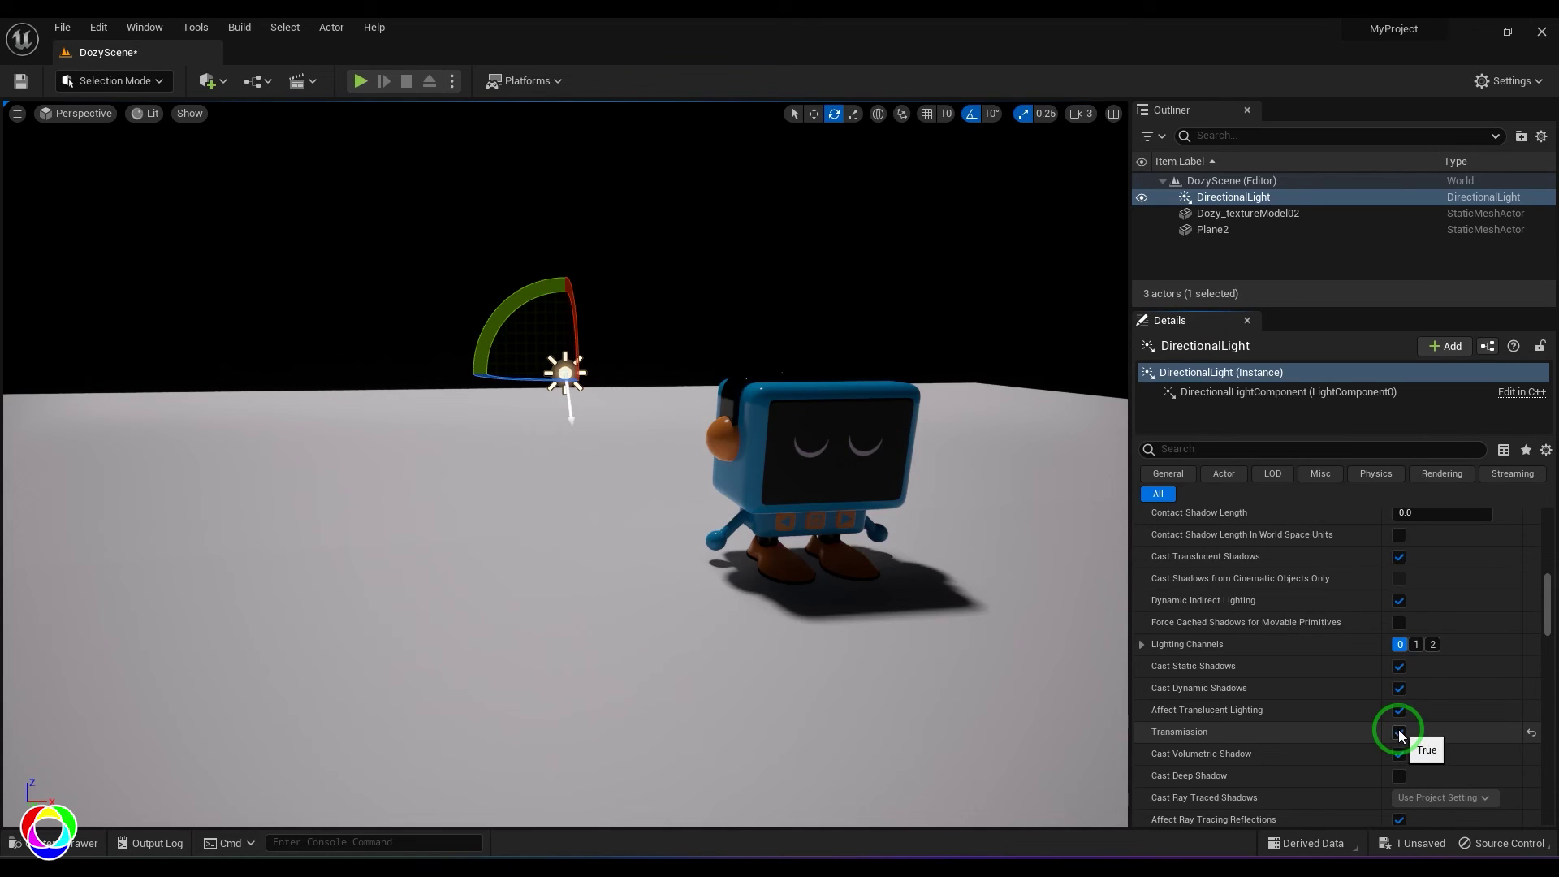
- Toggle Cast Static and Cast Dynamic Shadows off and on to compare, leaving both enabled
{"action": "left_click", "coordinate": [1400, 668]}
{"action": "left_click", "coordinate": [1402, 685]}
{"action": "left_click", "coordinate": [1401, 687]}
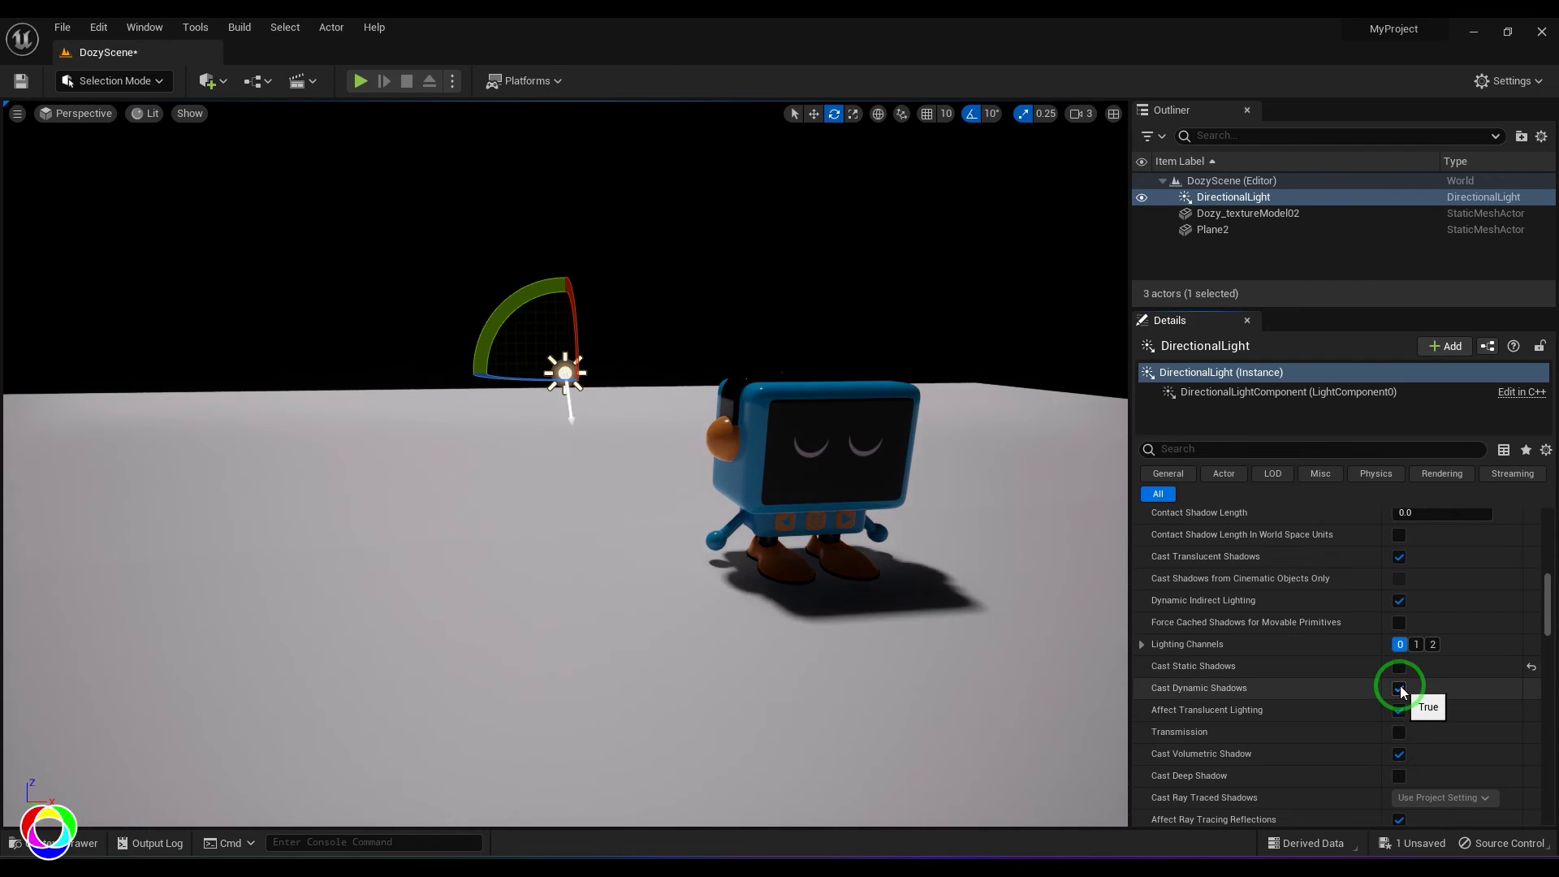
{"action": "left_click", "coordinate": [1398, 687]}
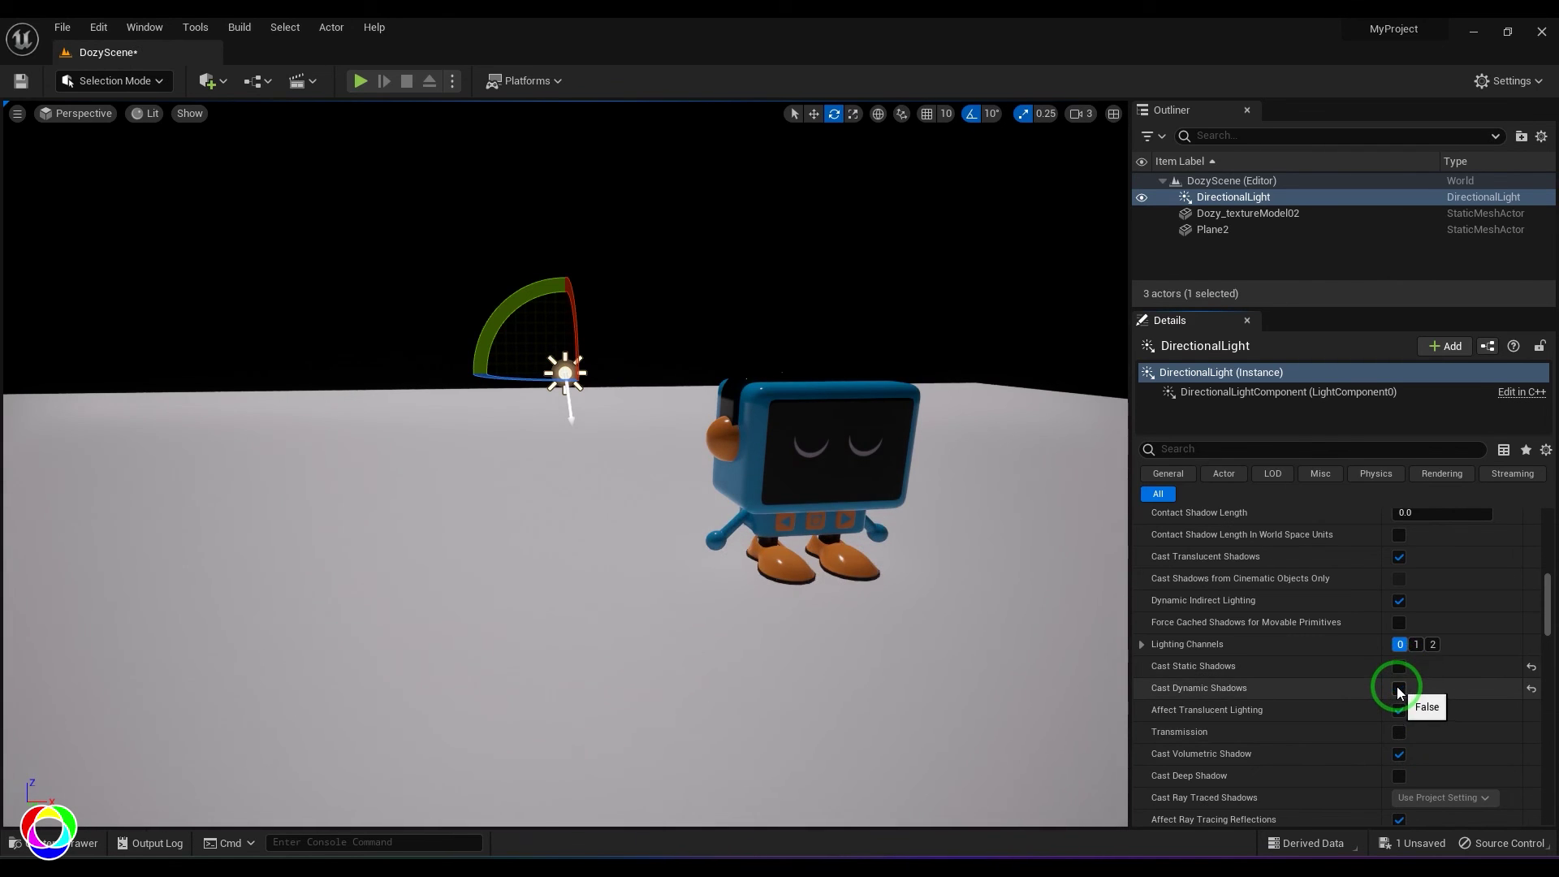
{"action": "left_click", "coordinate": [1400, 685]}
{"action": "left_click", "coordinate": [1397, 668]}
{"action": "scroll", "coordinate": [1460, 733], "scroll_direction": "down", "scroll_amount": 2}
{"action": "scroll", "coordinate": [1460, 731], "scroll_direction": "down", "scroll_amount": 10}
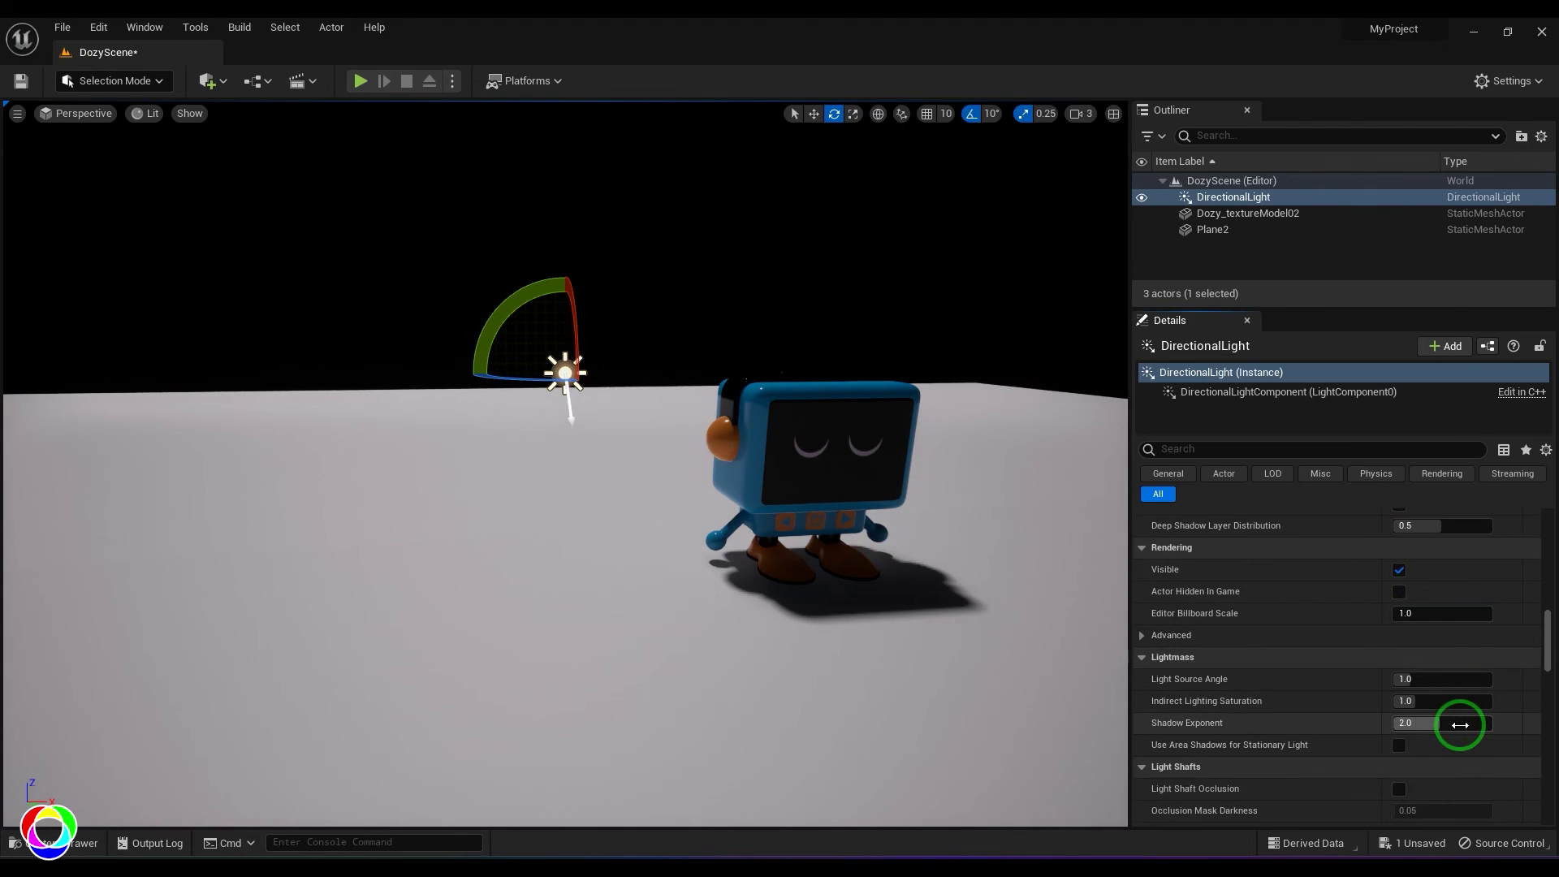
{"action": "scroll", "coordinate": [1460, 725], "scroll_direction": "down", "scroll_amount": 5}
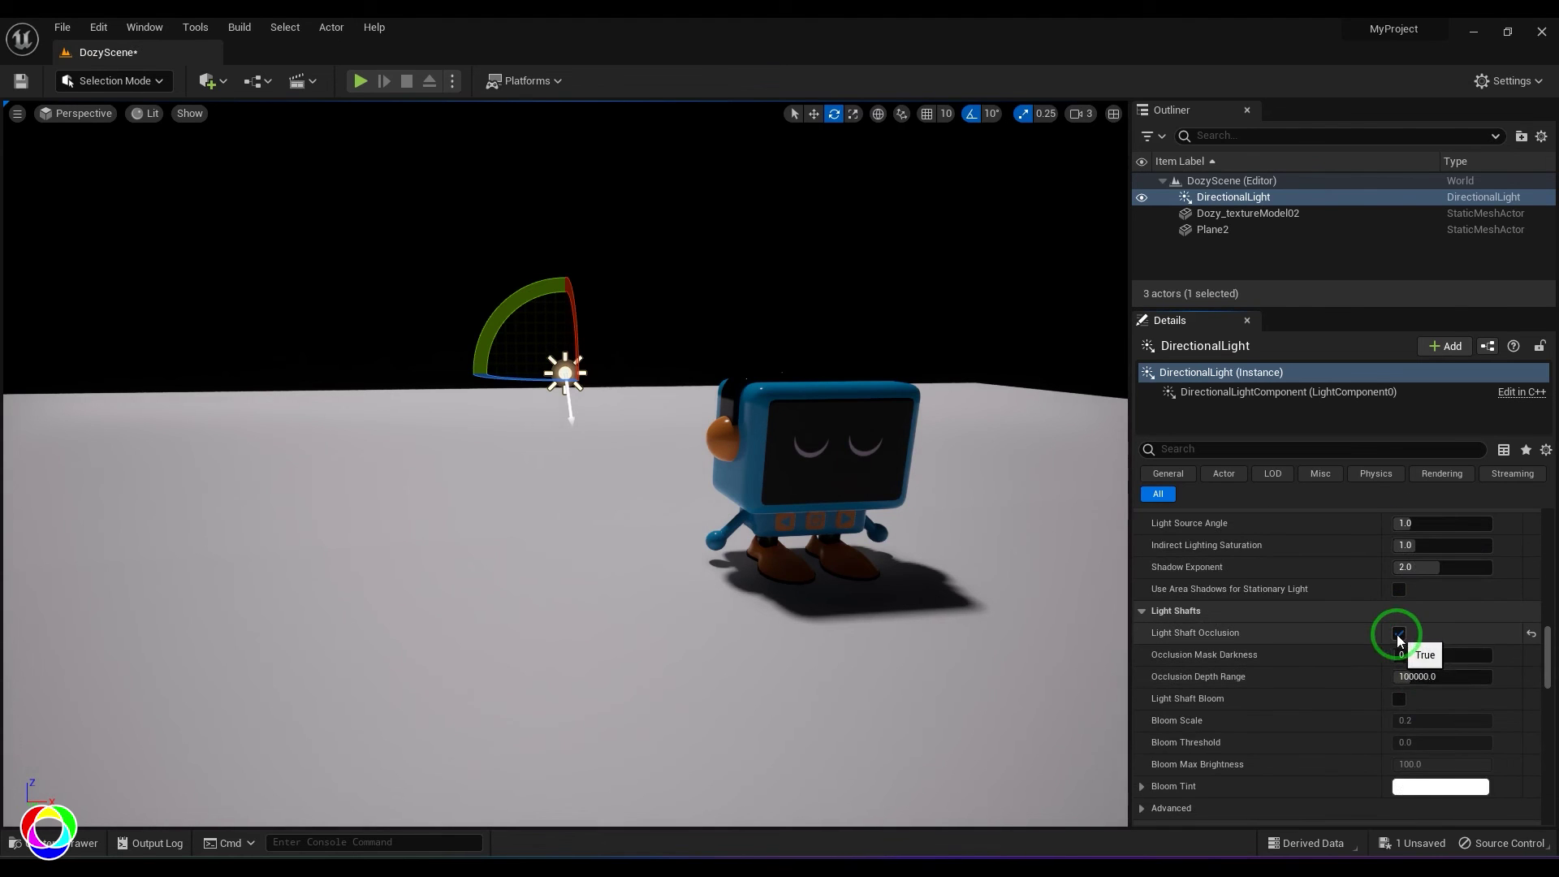
{"action": "left_click", "coordinate": [1399, 700]}
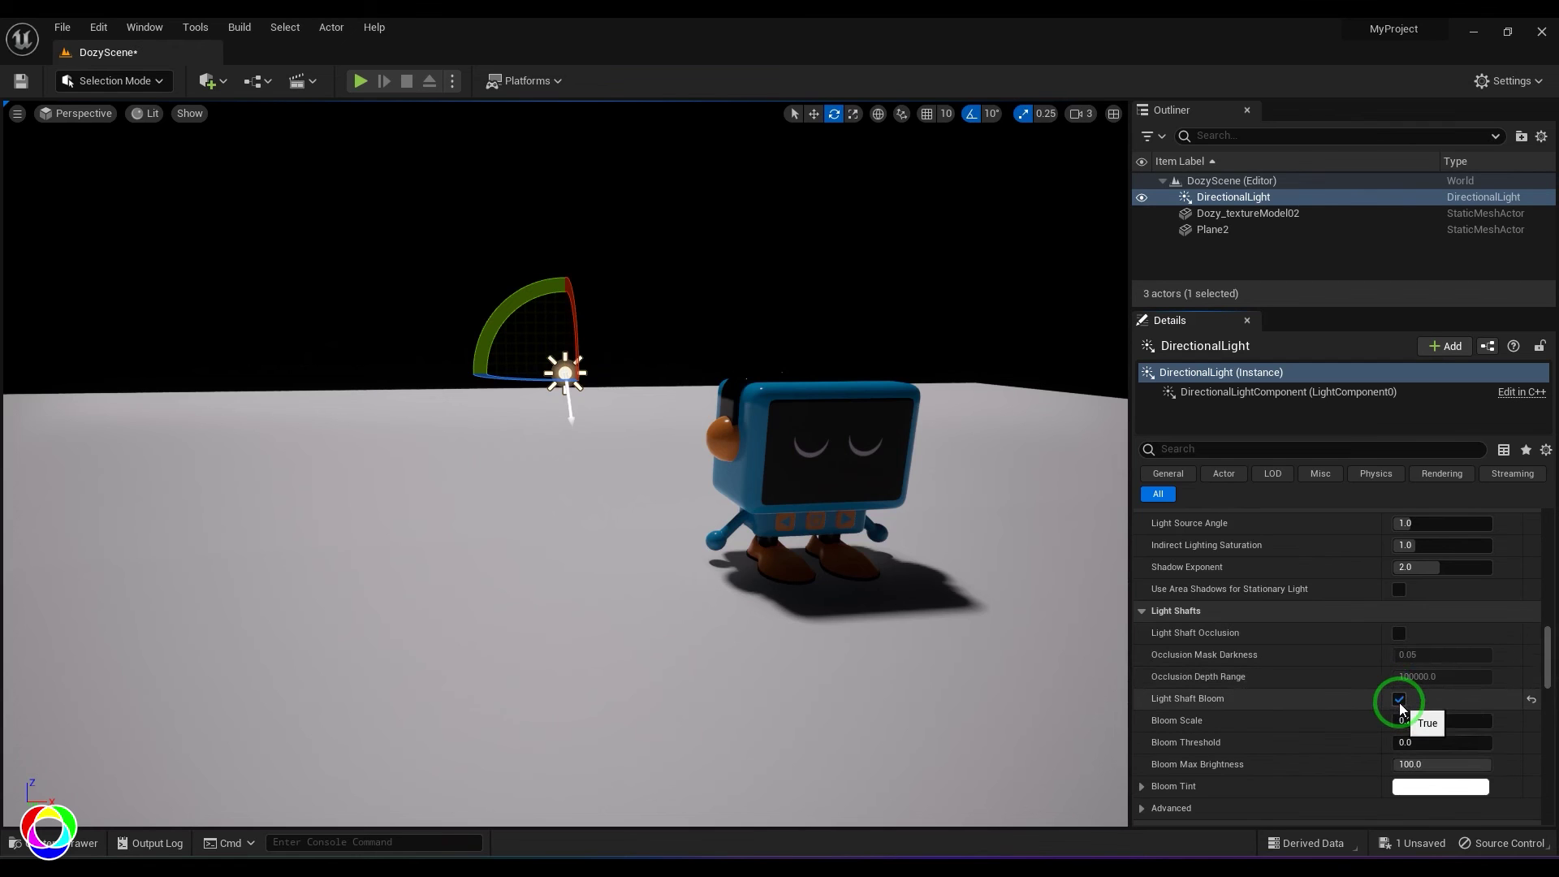
{"action": "left_click", "coordinate": [1399, 700]}
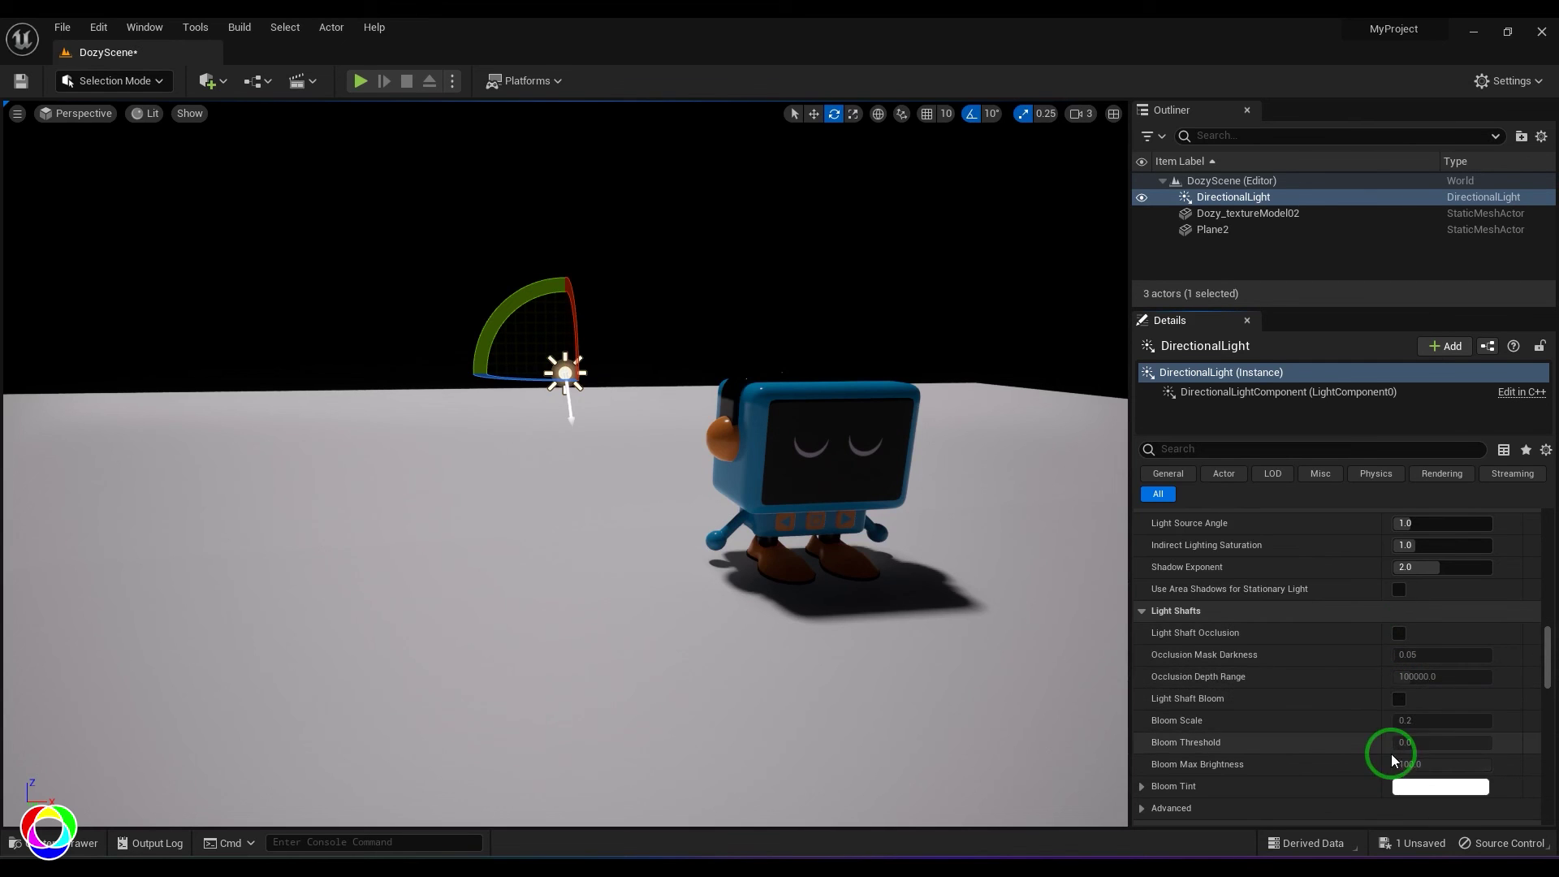
{"action": "scroll", "coordinate": [1391, 754], "scroll_direction": "down", "scroll_amount": 3}
{"action": "scroll", "coordinate": [1384, 734], "scroll_direction": "down", "scroll_amount": 5}
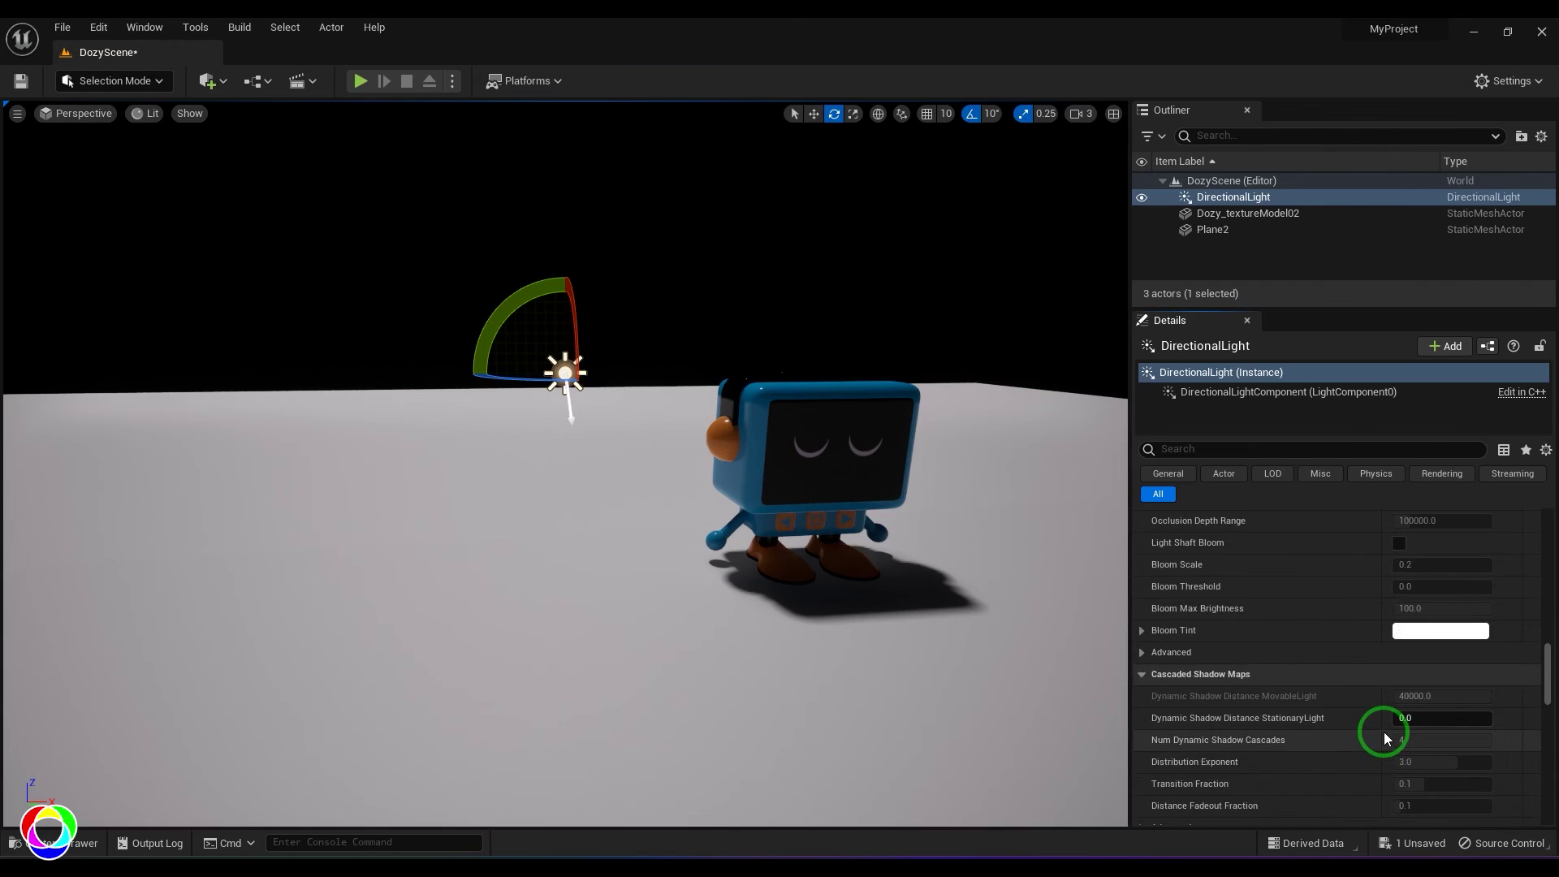
{"action": "scroll", "coordinate": [1384, 729], "scroll_direction": "down", "scroll_amount": 6}
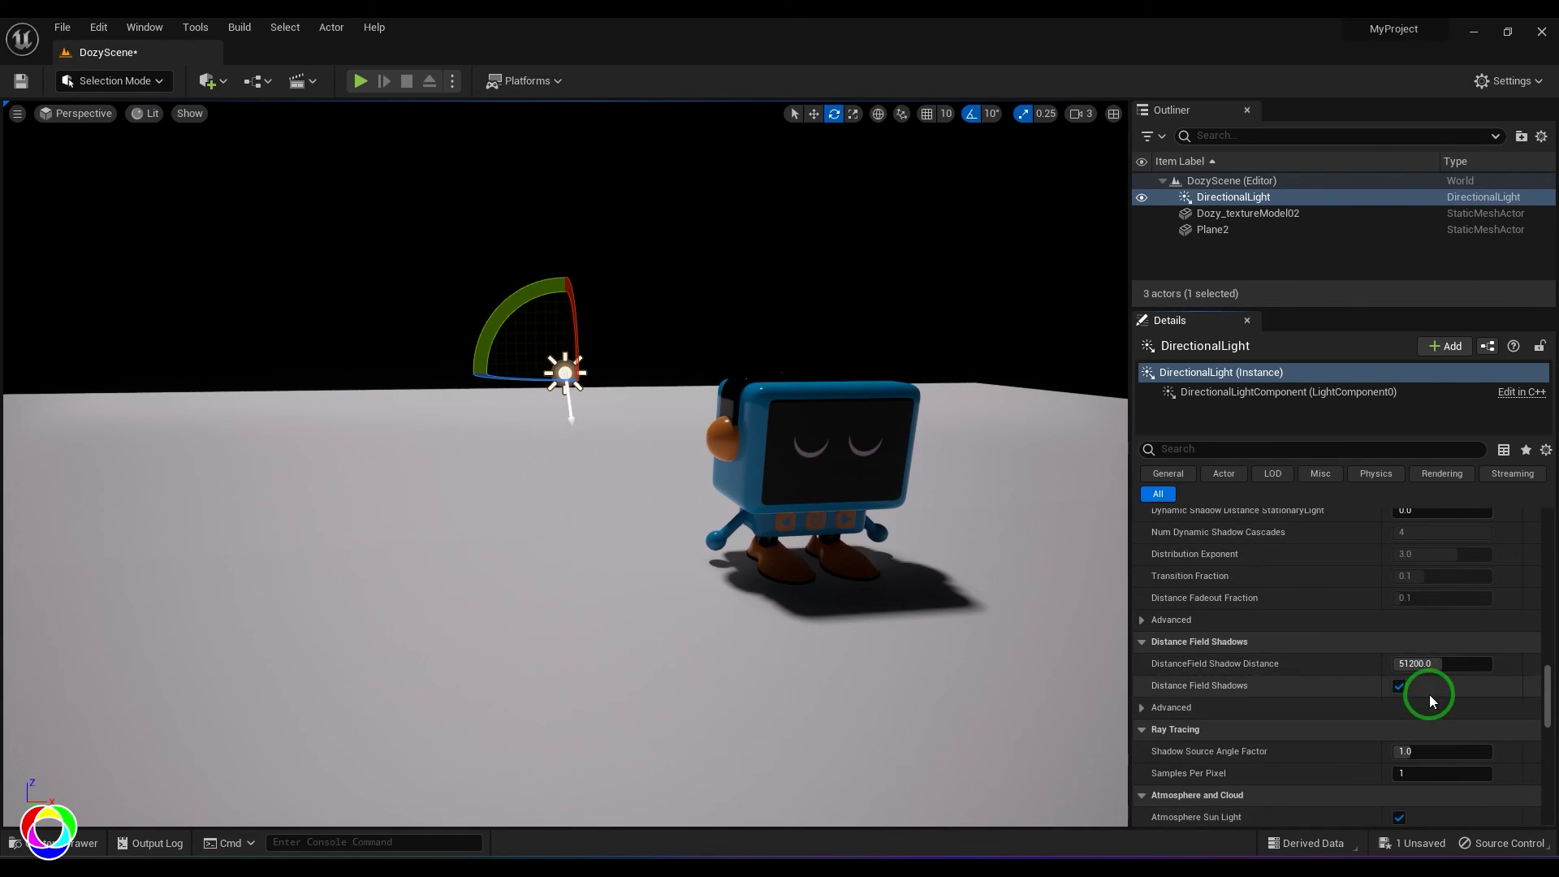
{"action": "mouse_move", "coordinate": [1426, 666]}
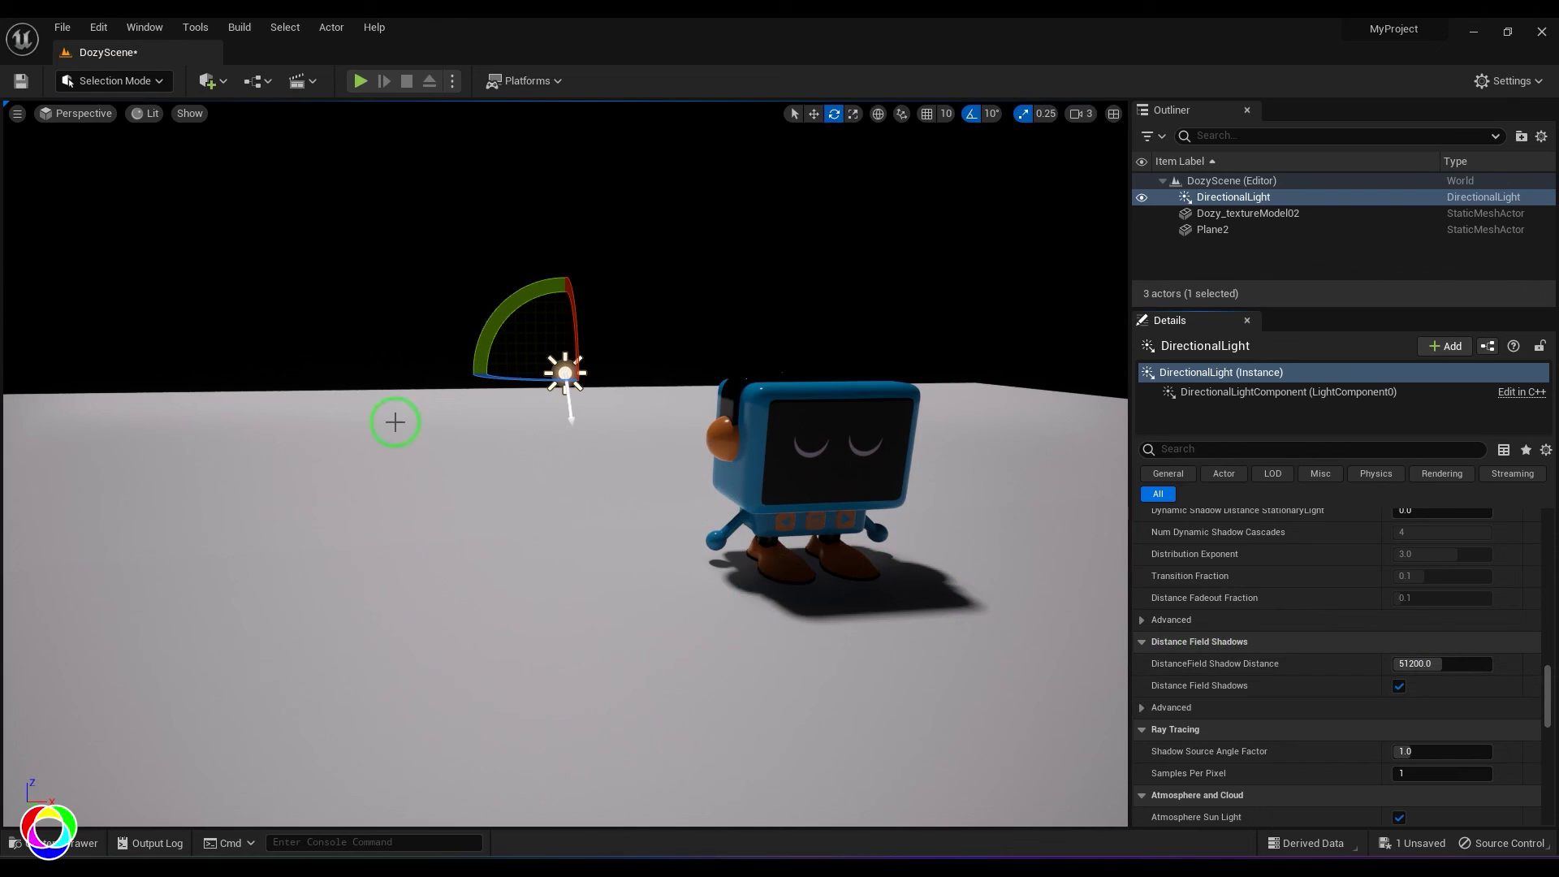
{"action": "left_click_drag", "start_coordinate": [1413, 669], "coordinate": [1447, 663]}
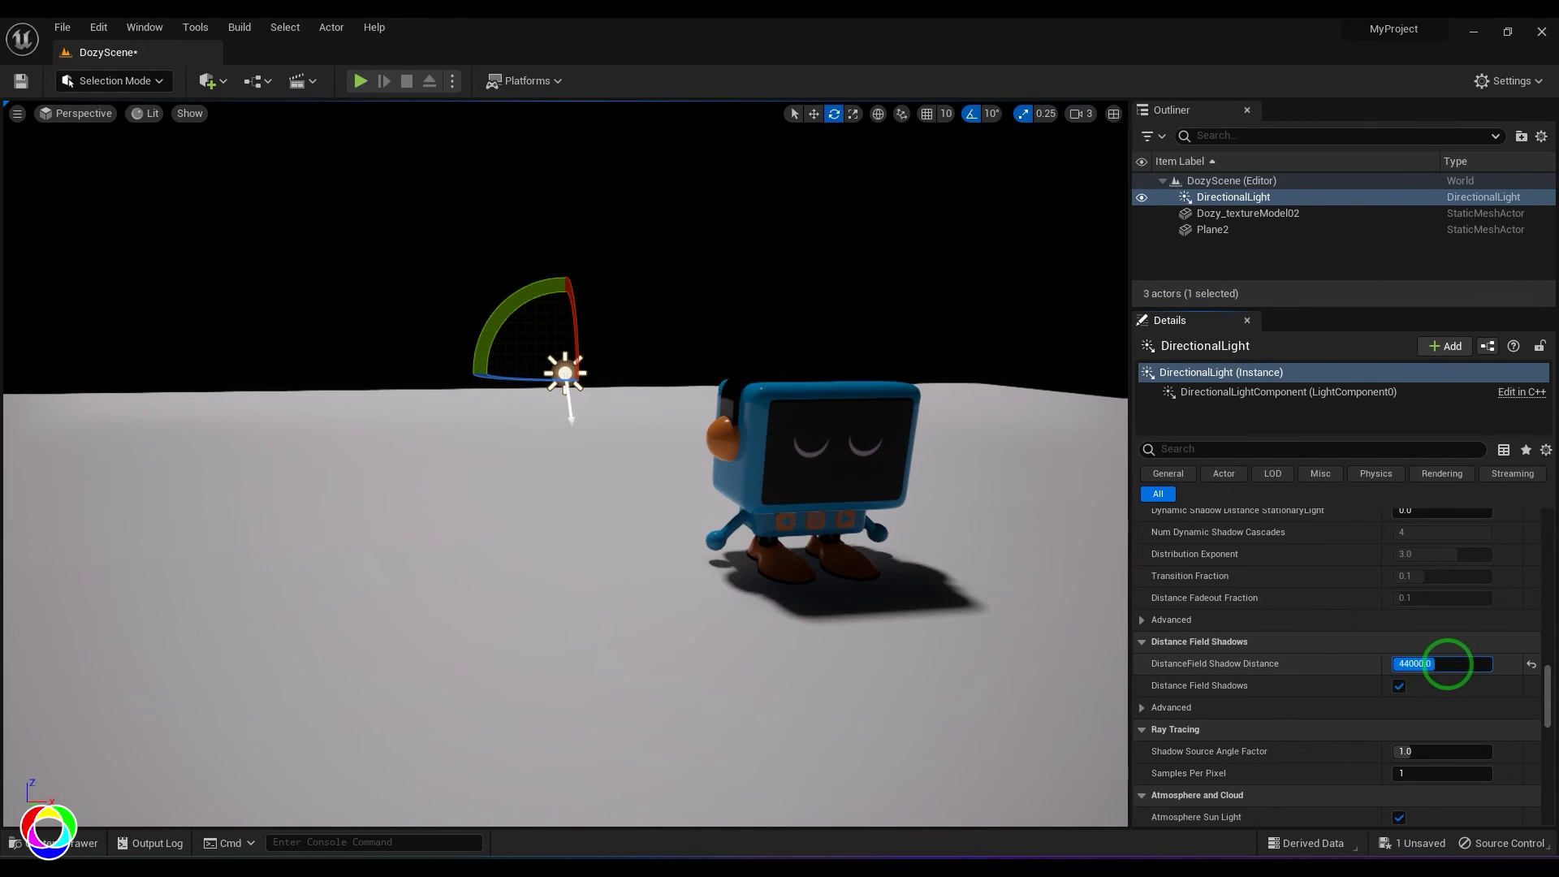
{"action": "left_click", "coordinate": [1532, 664]}
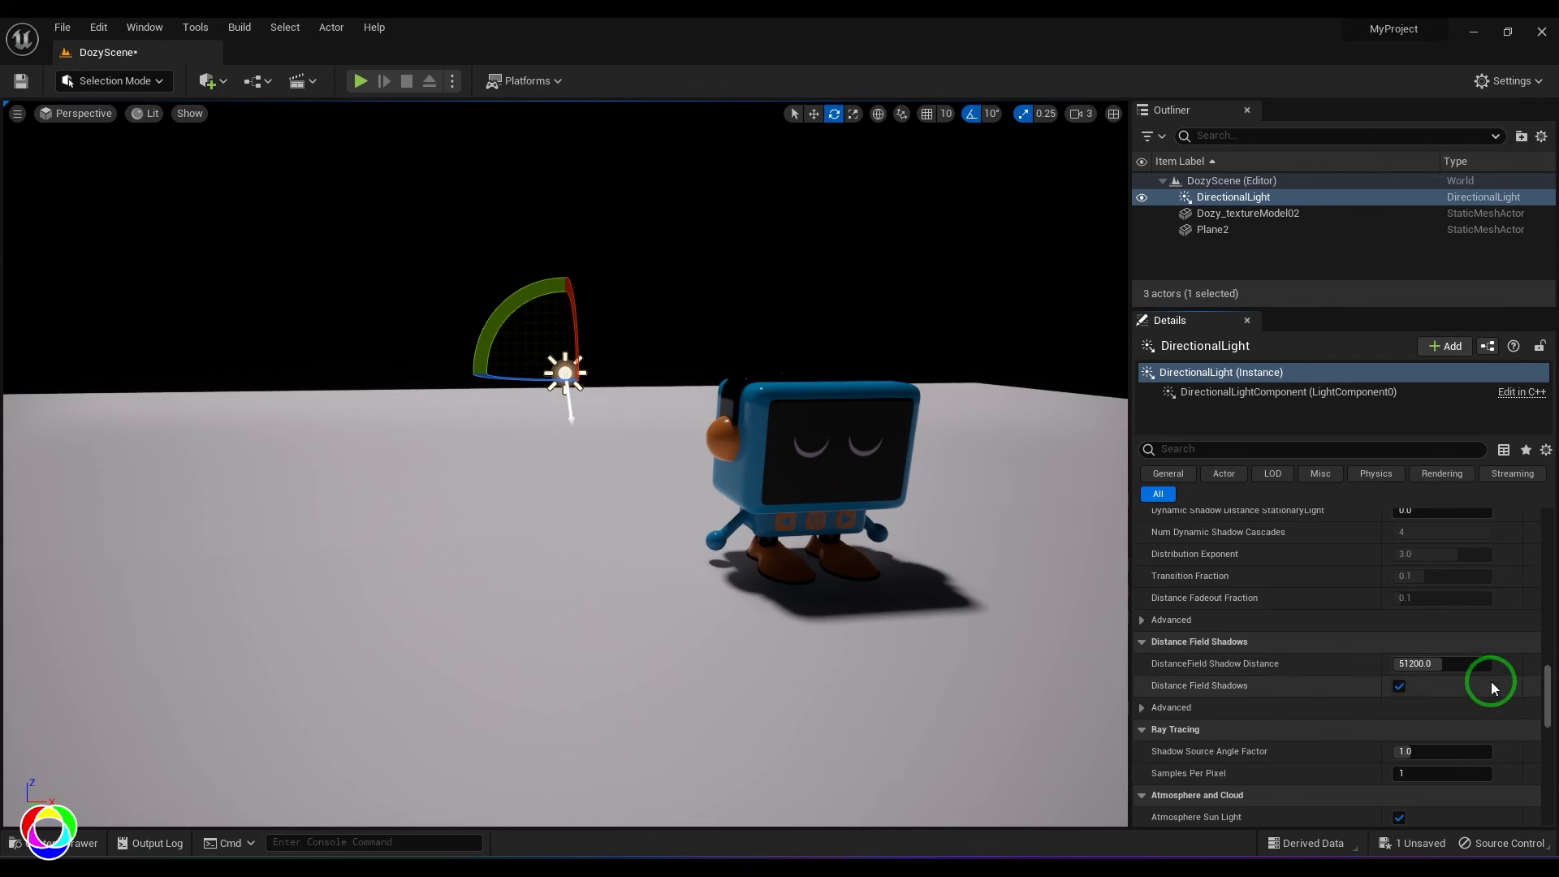
{"action": "scroll", "coordinate": [1491, 680], "scroll_direction": "down", "scroll_amount": 2}
{"action": "scroll", "coordinate": [1484, 662], "scroll_direction": "down", "scroll_amount": 2}
{"action": "scroll", "coordinate": [1483, 660], "scroll_direction": "down", "scroll_amount": 1}
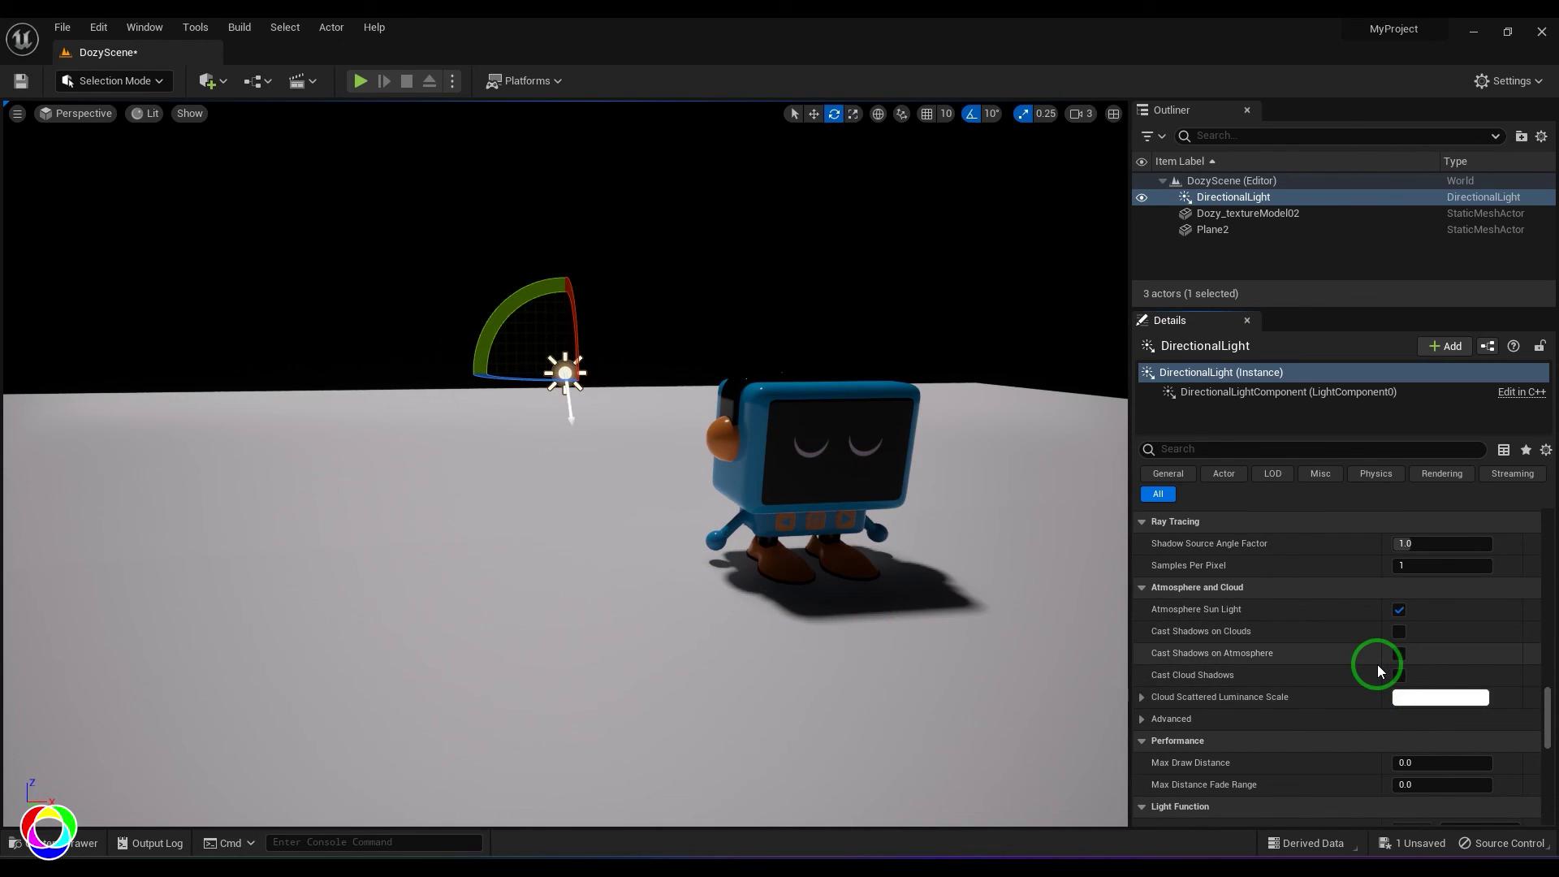
{"action": "scroll", "coordinate": [1492, 703], "scroll_direction": "down", "scroll_amount": 2}
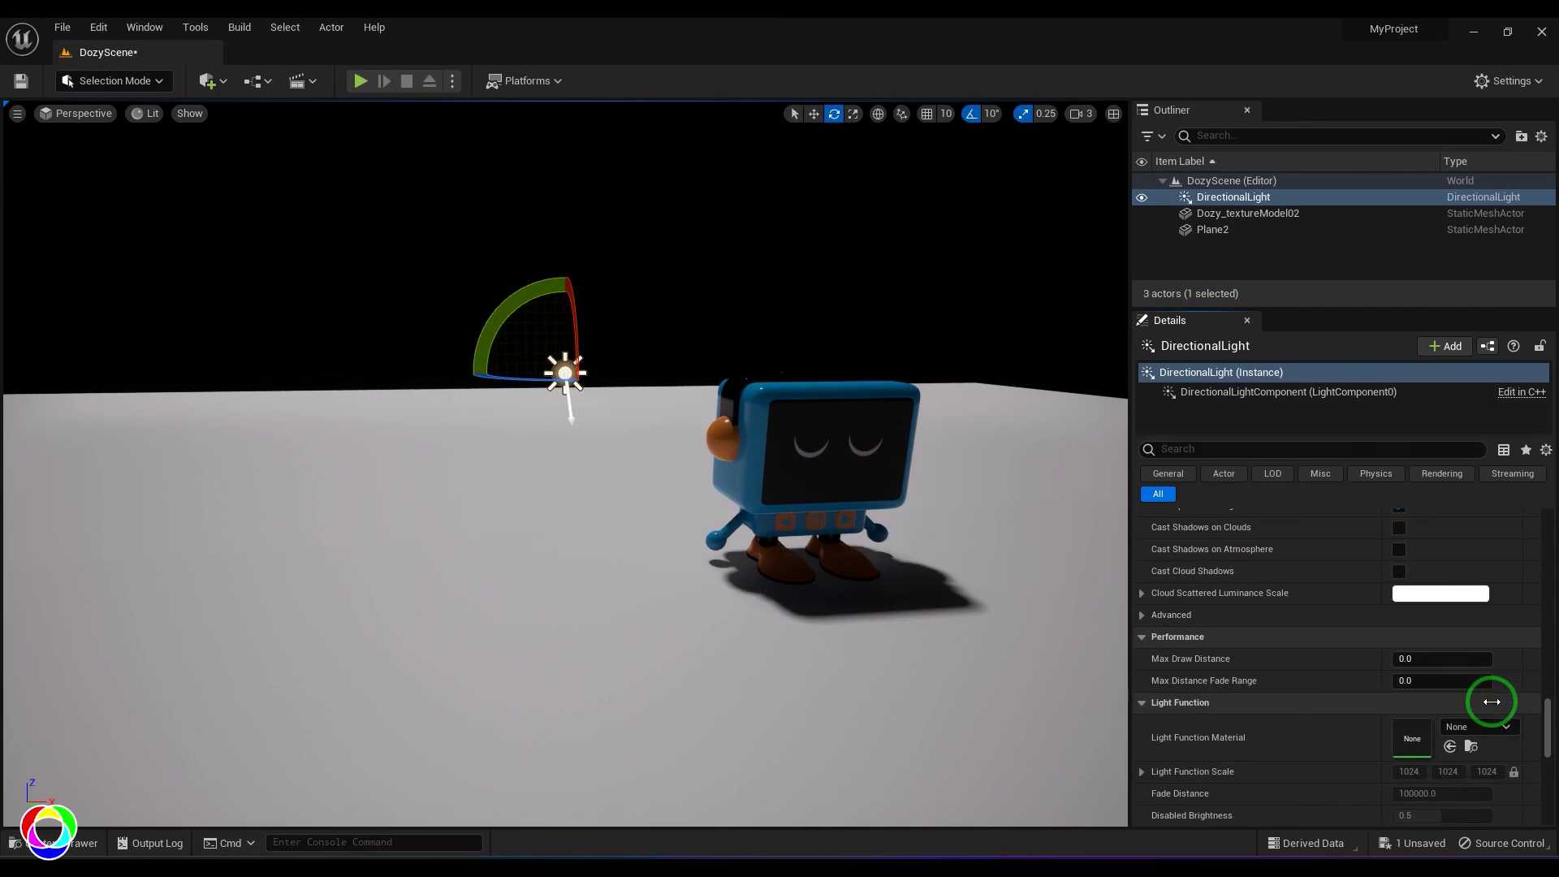
{"action": "scroll", "coordinate": [1429, 642], "scroll_direction": "up", "scroll_amount": 1}
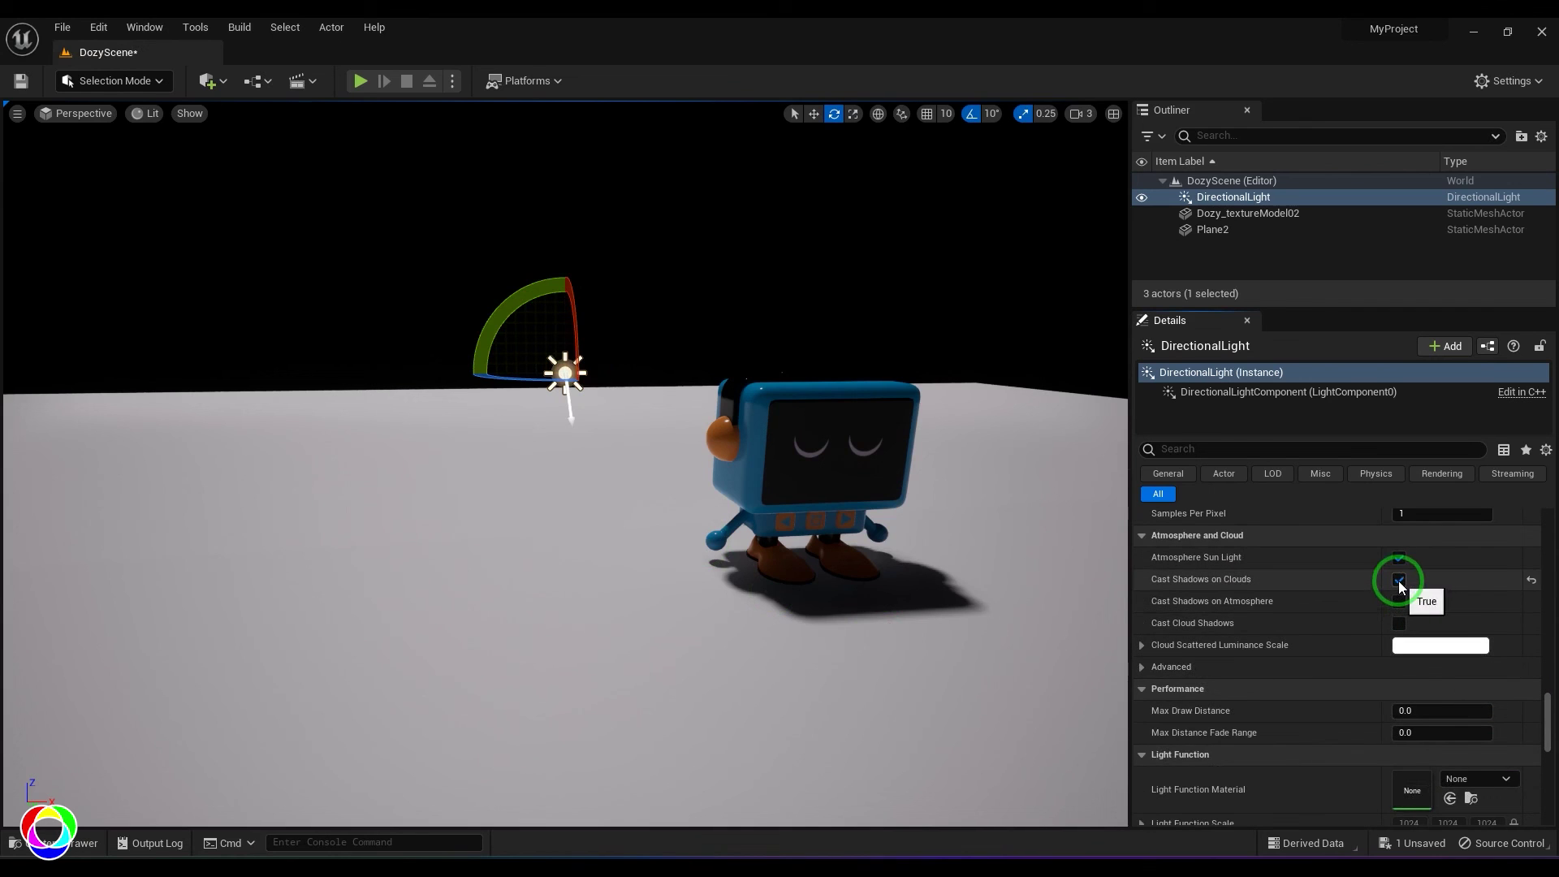
{"action": "left_click", "coordinate": [1399, 581]}
{"action": "left_click", "coordinate": [1406, 606]}
{"action": "left_click", "coordinate": [1406, 605]}
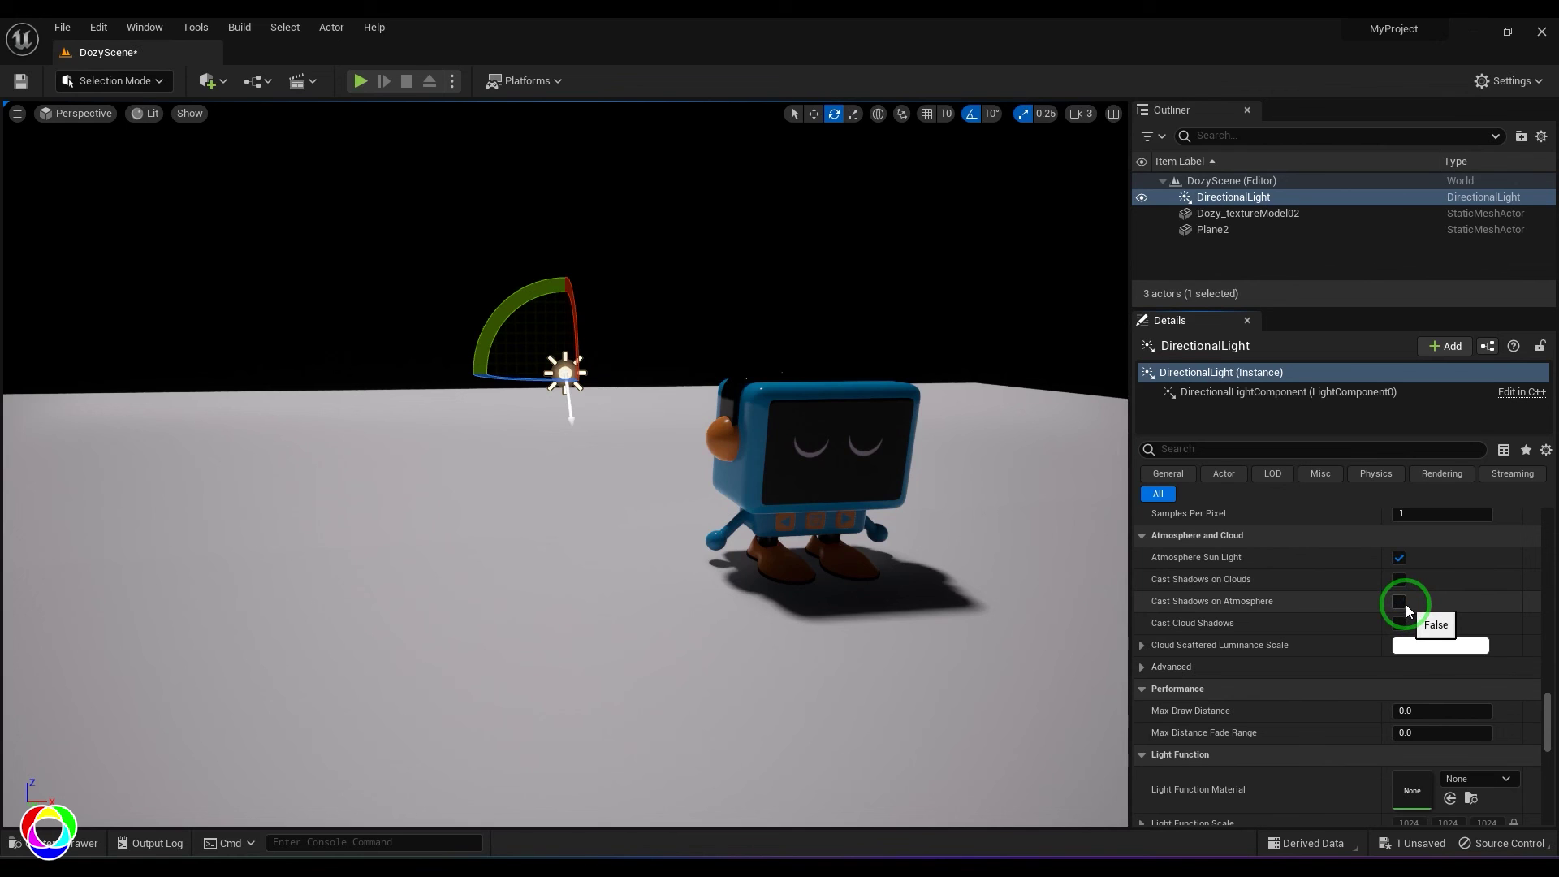
{"action": "scroll", "coordinate": [1374, 700], "scroll_direction": "down", "scroll_amount": 4}
{"action": "scroll", "coordinate": [1373, 700], "scroll_direction": "down", "scroll_amount": 3}
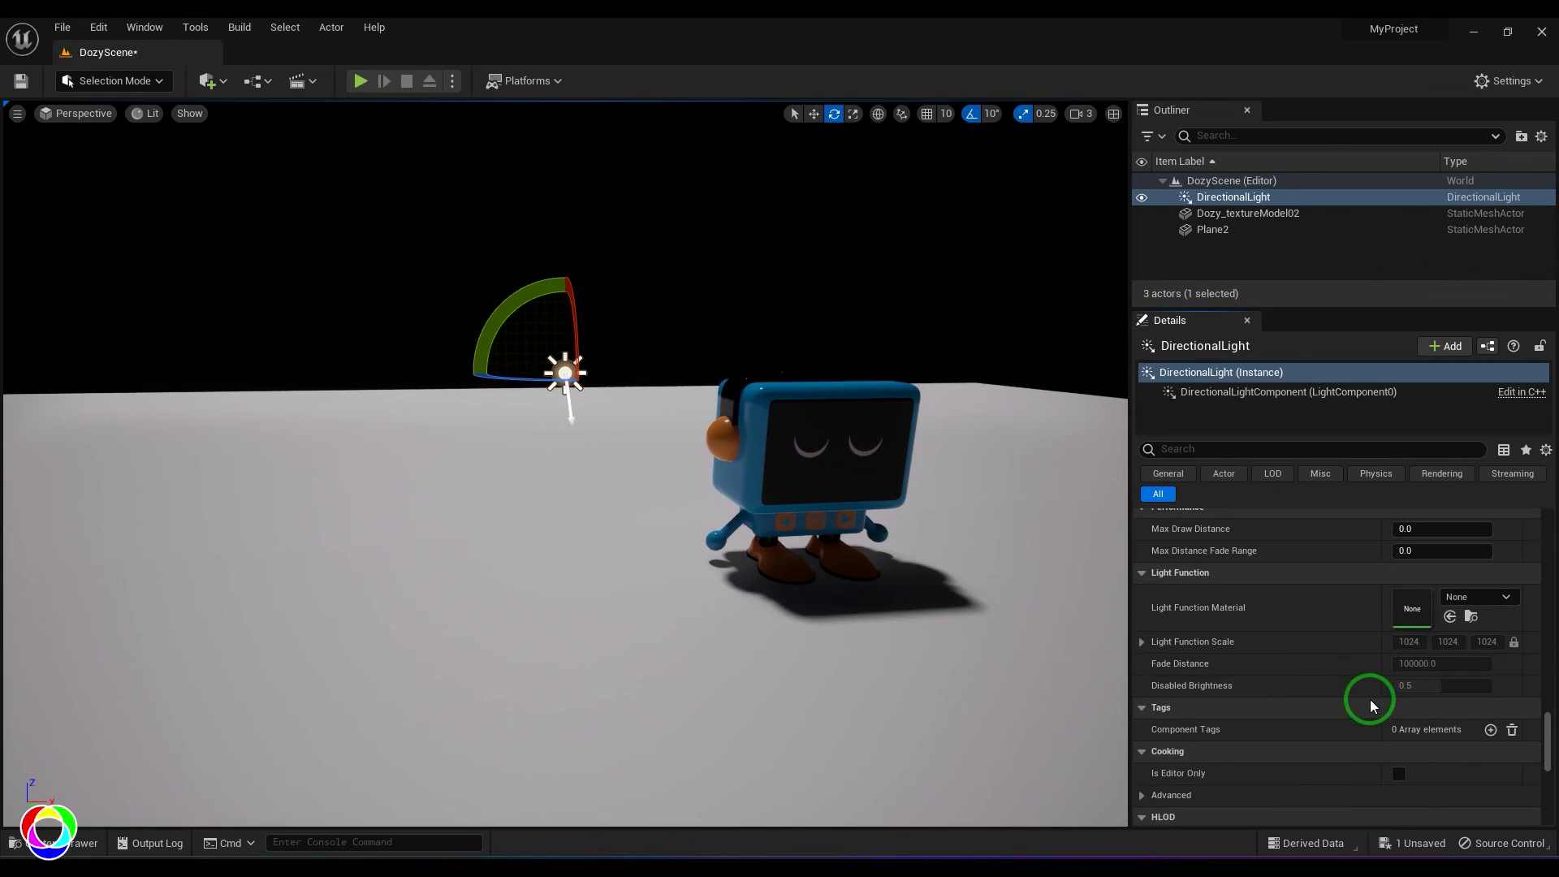
{"action": "left_click", "coordinate": [1412, 612]}
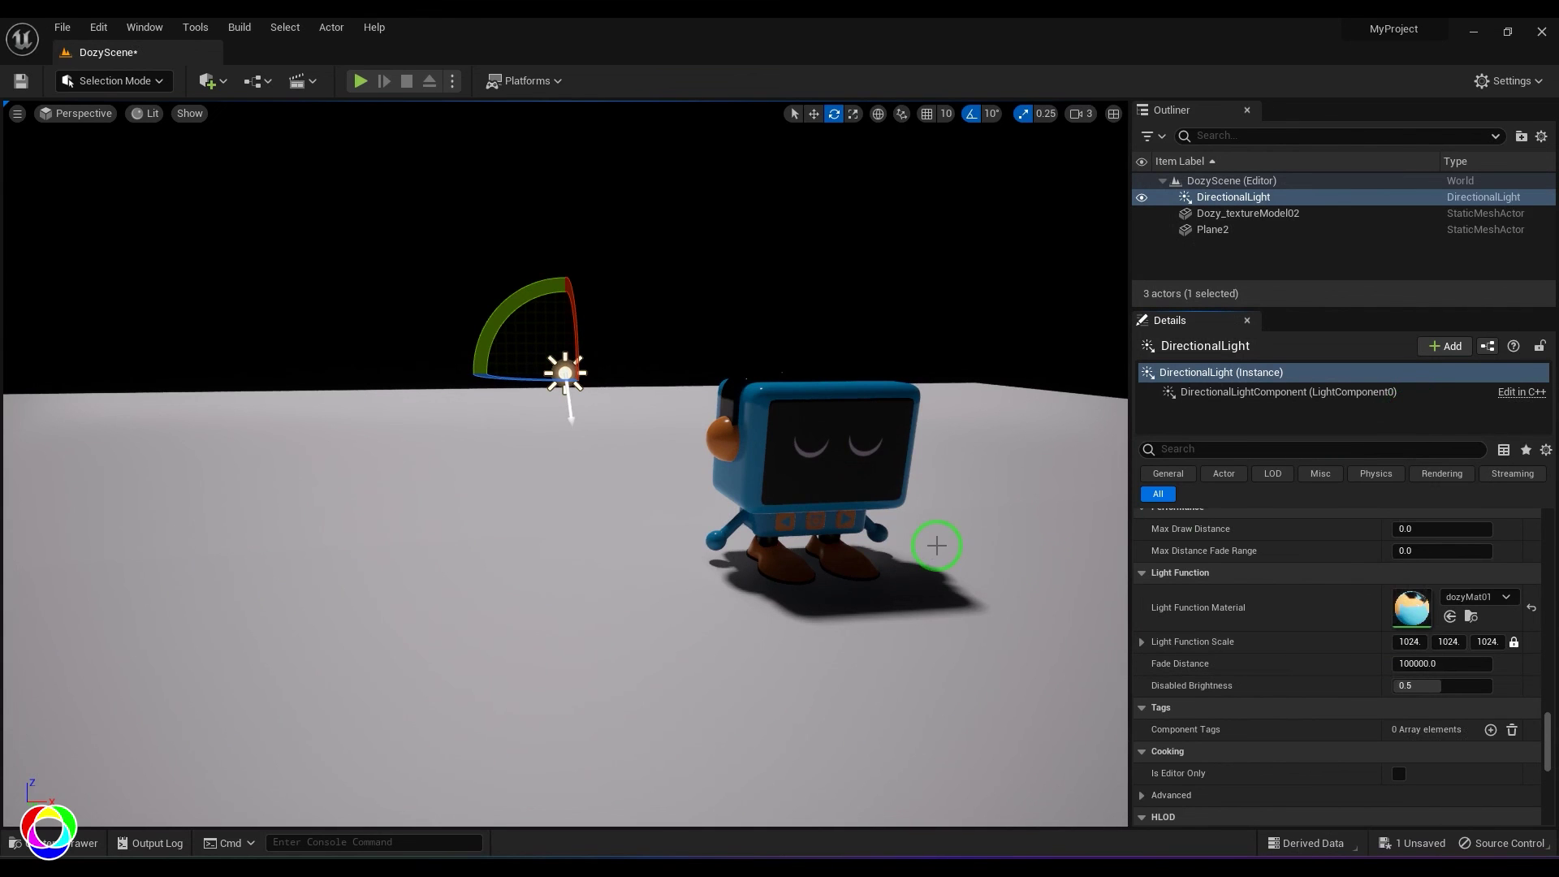
{"action": "left_click", "coordinate": [1506, 597]}
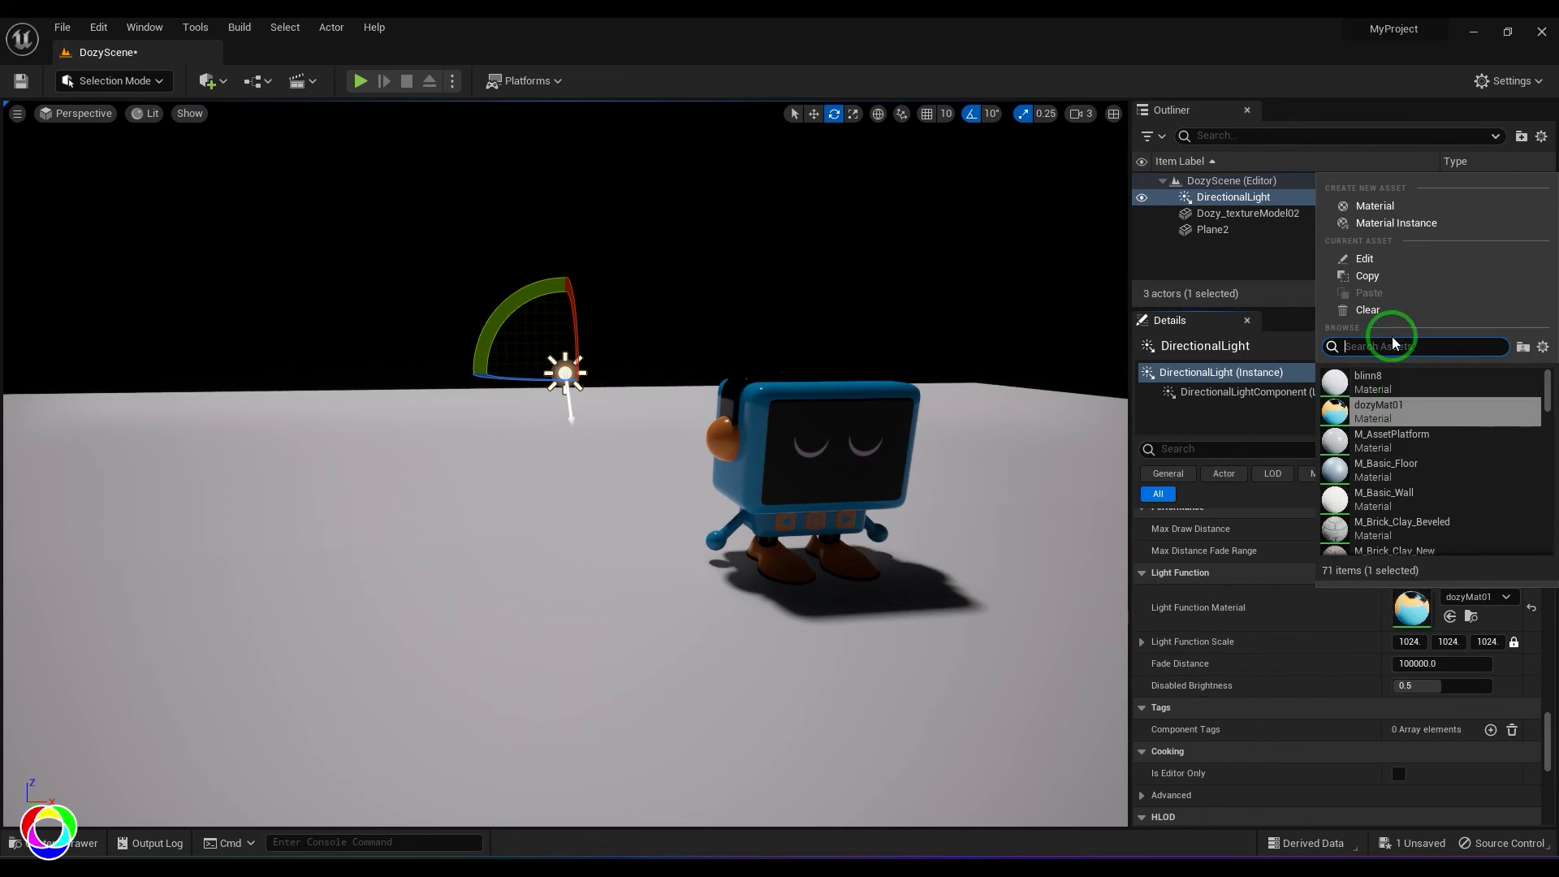
{"action": "left_click", "coordinate": [1392, 309]}
{"action": "scroll", "coordinate": [1282, 702], "scroll_direction": "down", "scroll_amount": 6}
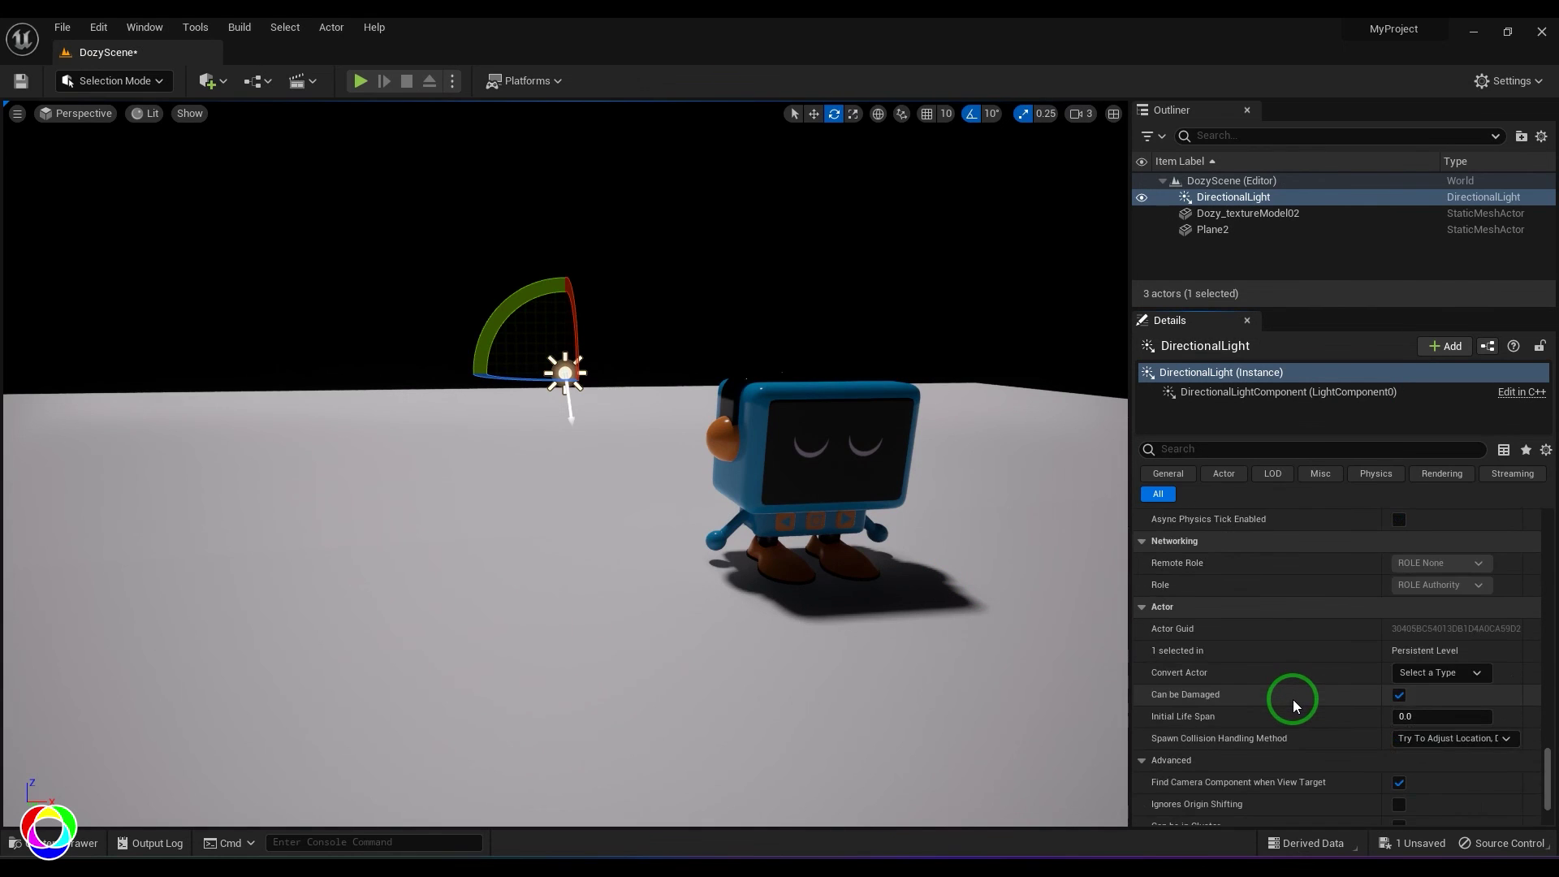
{"action": "scroll", "coordinate": [1291, 698], "scroll_direction": "up", "scroll_amount": 15}
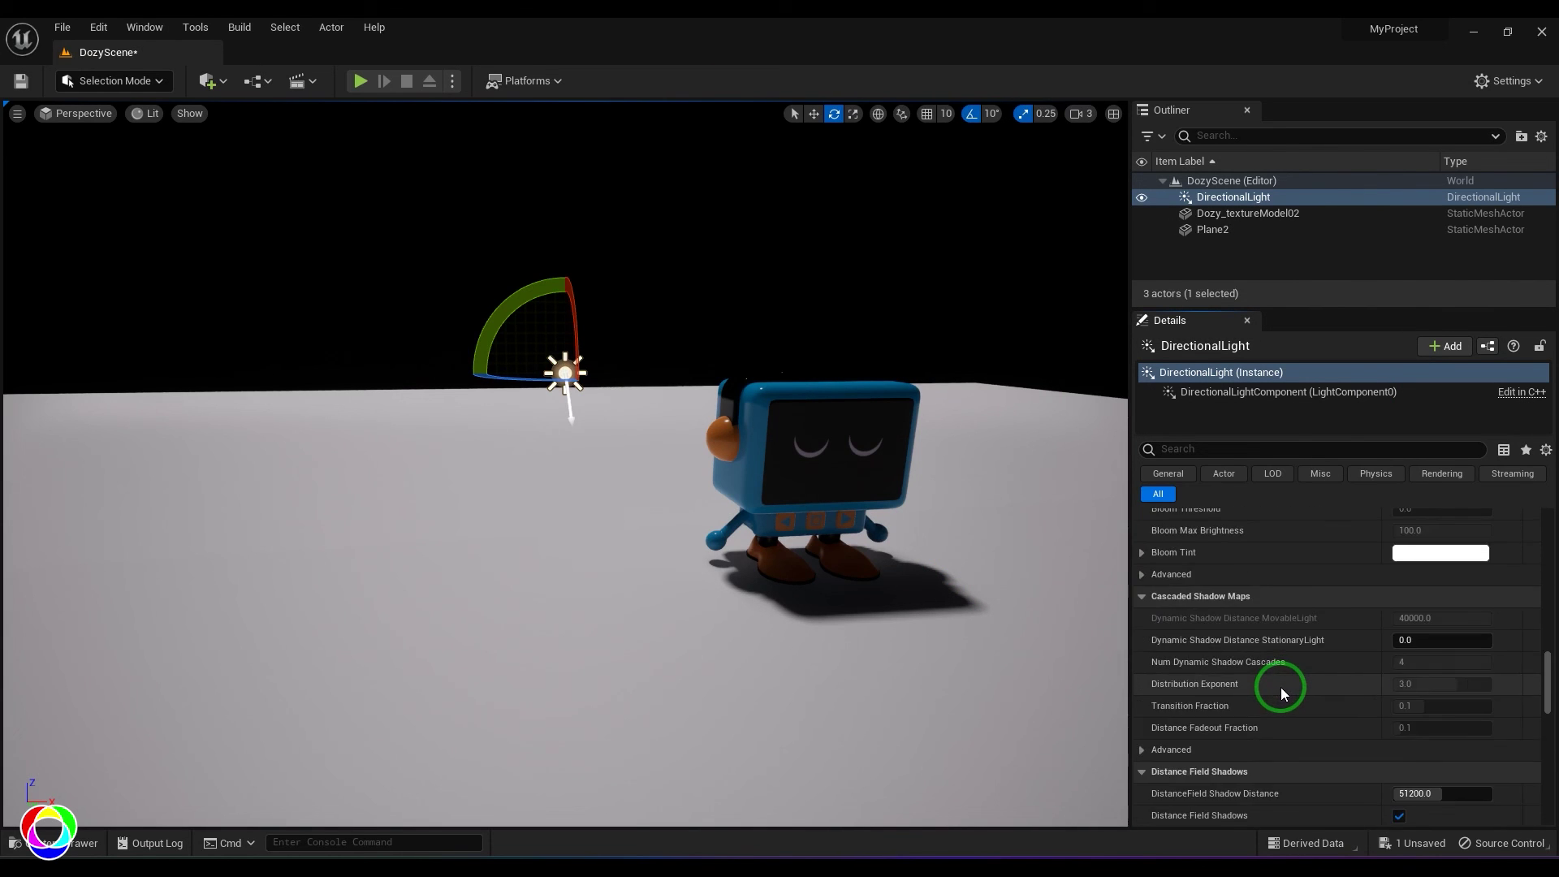
{"action": "scroll", "coordinate": [1279, 687], "scroll_direction": "up", "scroll_amount": 10}
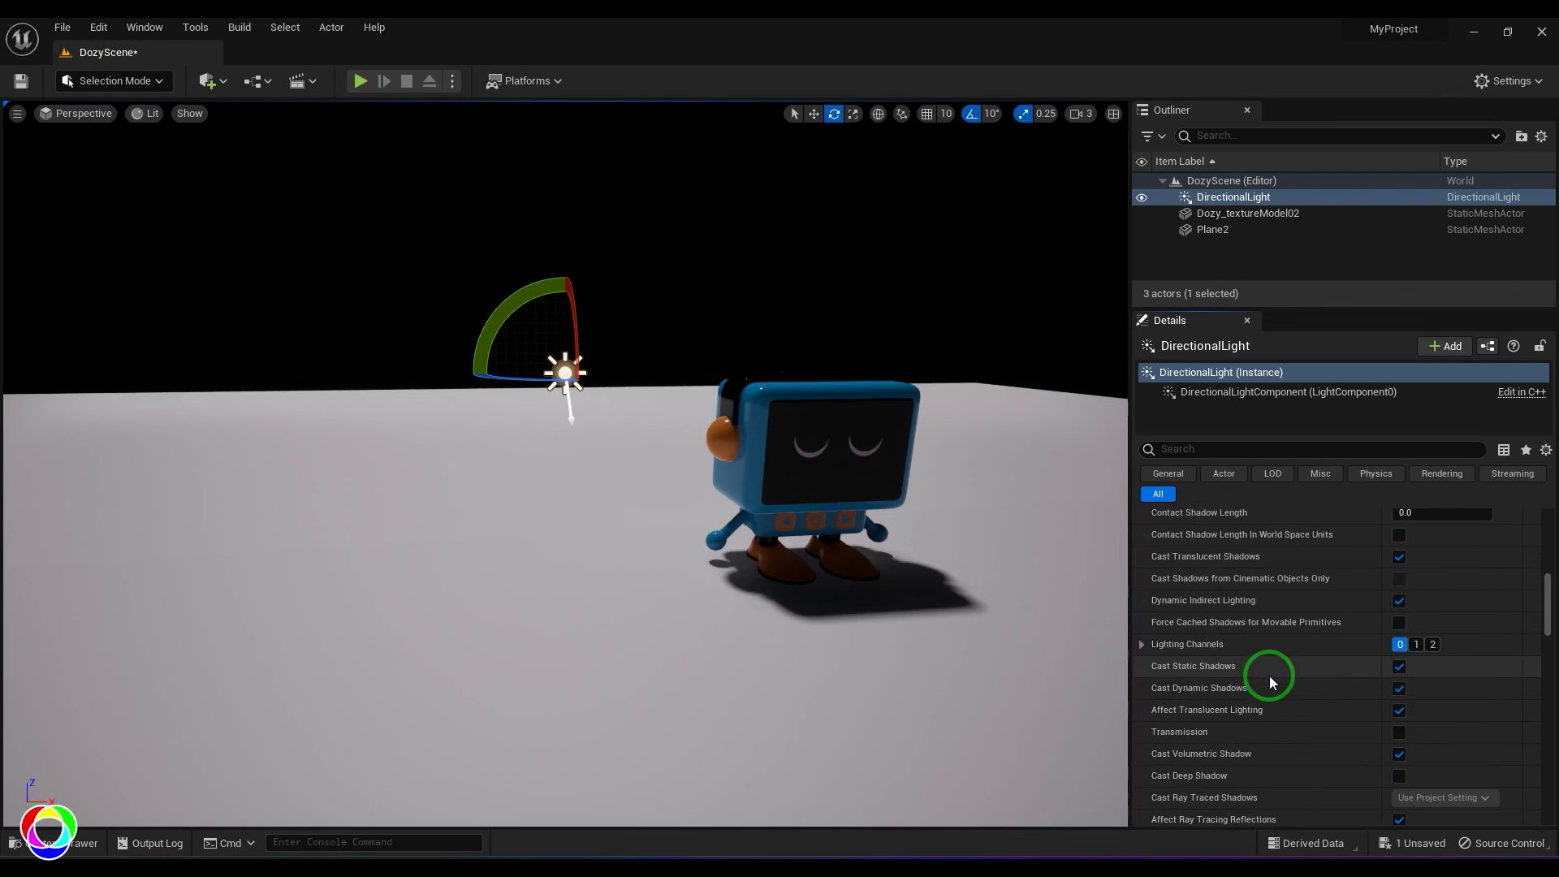